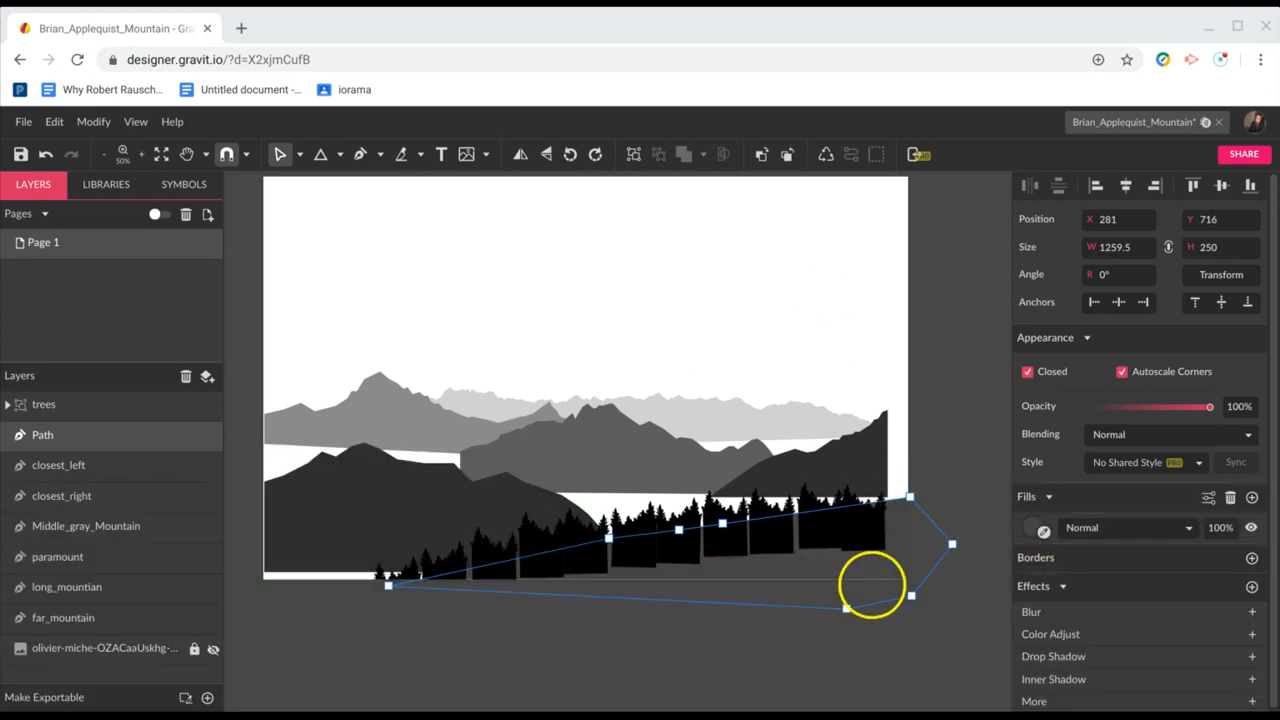
# Fill the foreground hill path beneath the trees with solid black (#000000) and deselect it
pyautogui.click(1036, 530)
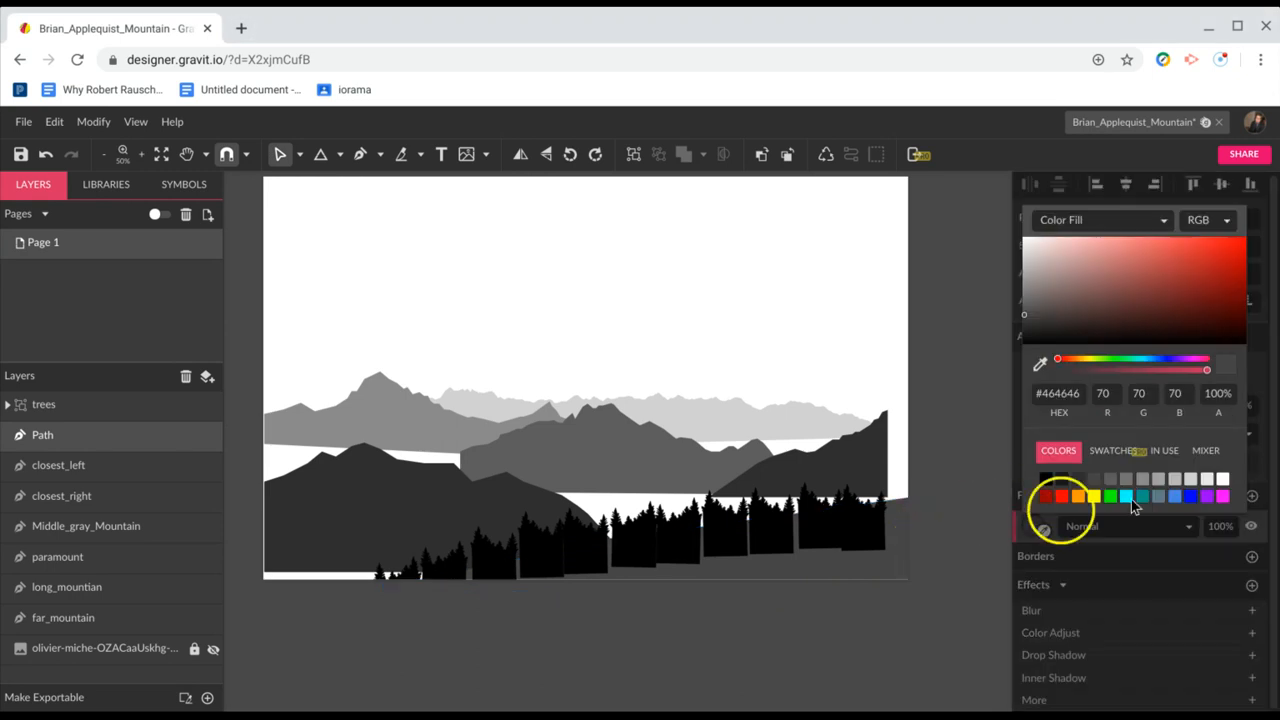
pyautogui.click(1046, 481)
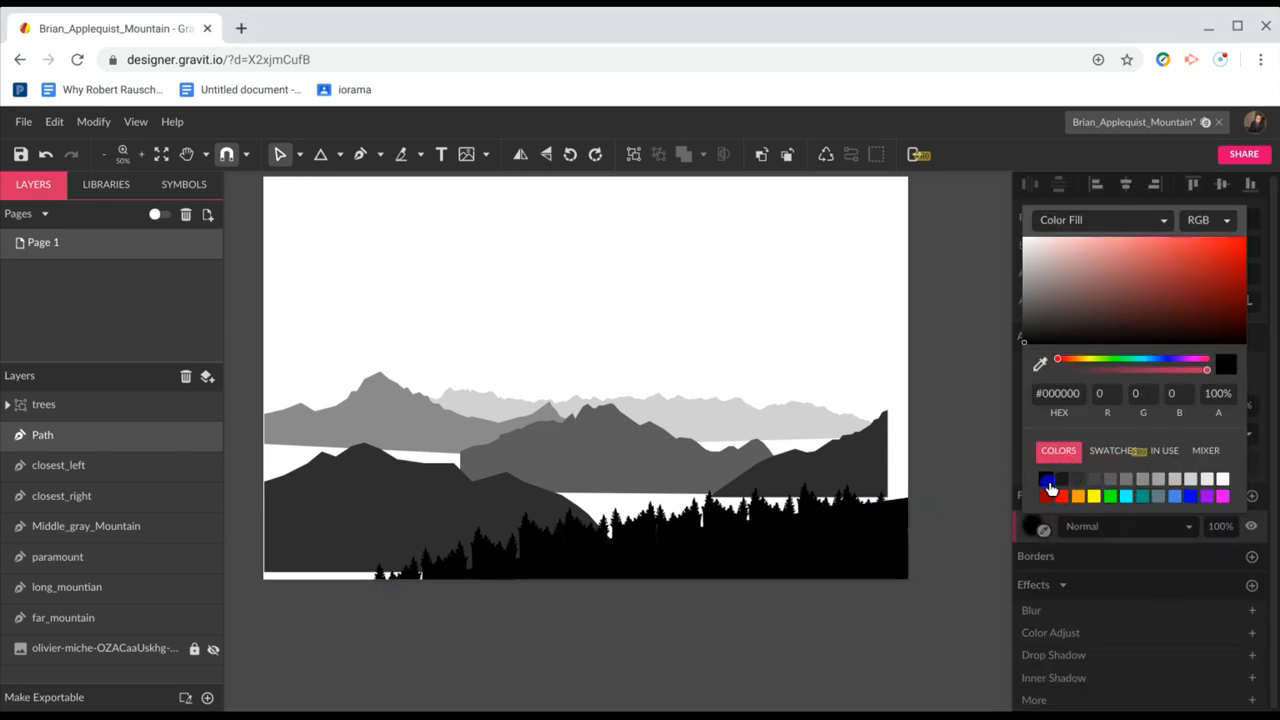
pyautogui.click(910, 576)
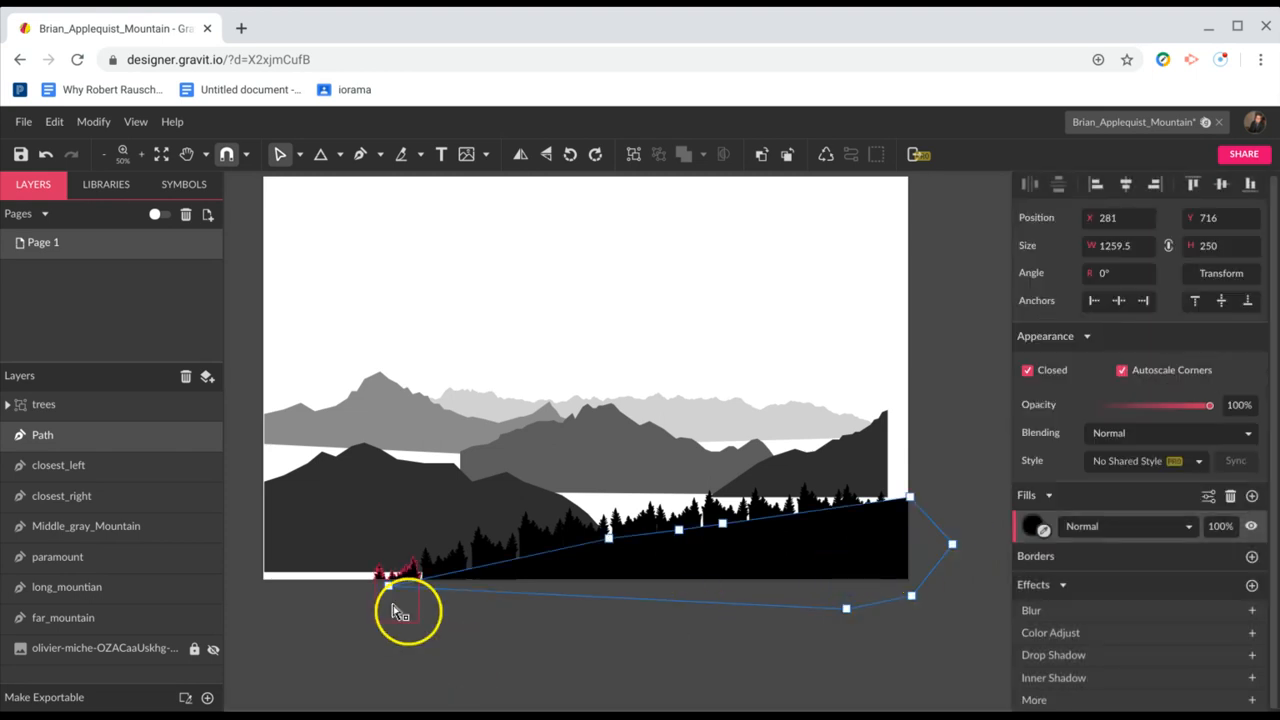
pyautogui.hscroll(-3, 434, 515)
pyautogui.hscroll(4, 434, 515)
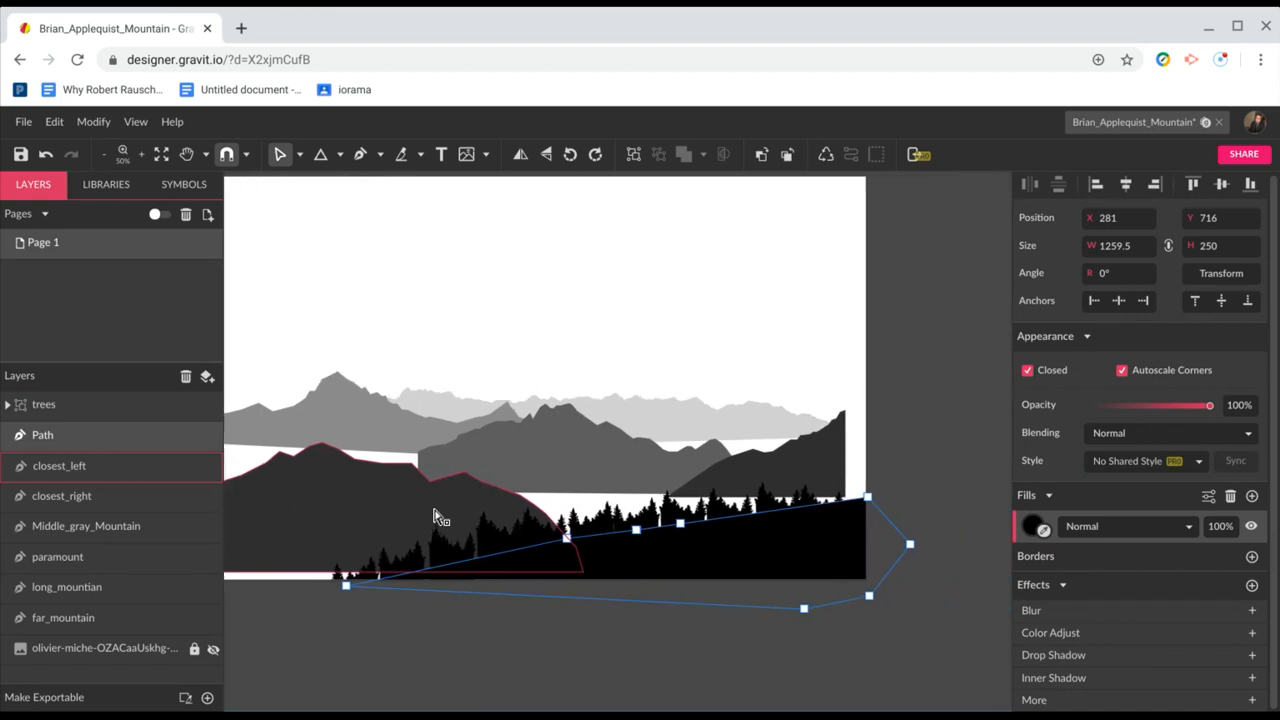
pyautogui.click(924, 452)
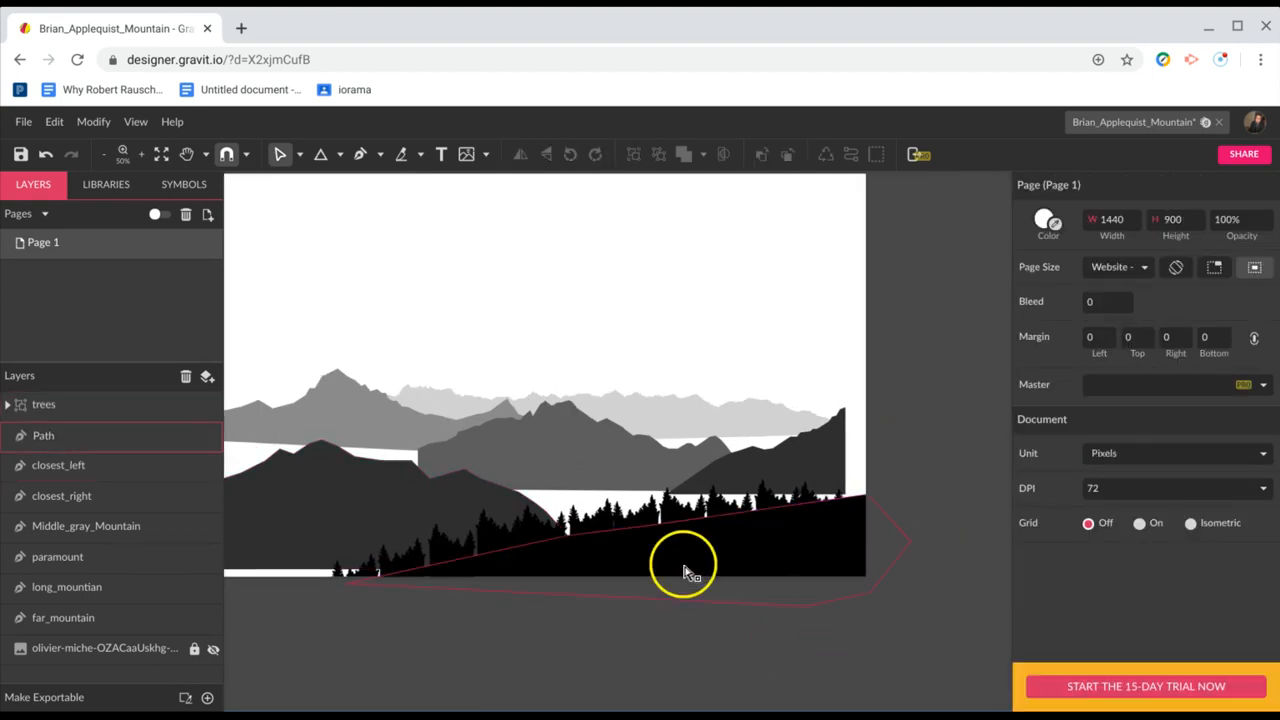
# Stretch the lower-left corner of the tree segment right of centre outward to X 955, Y 847.5 to close the gap beside it
pyautogui.scroll(1, 592, 459)
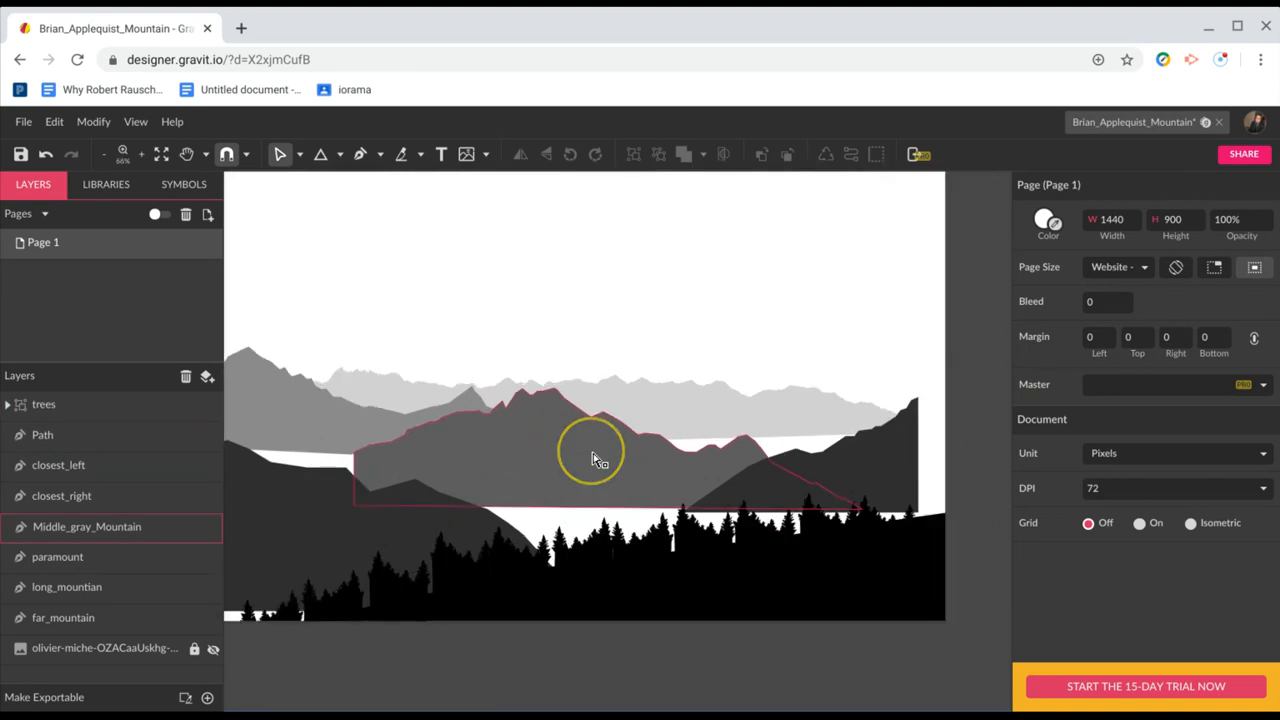
pyautogui.click(694, 571)
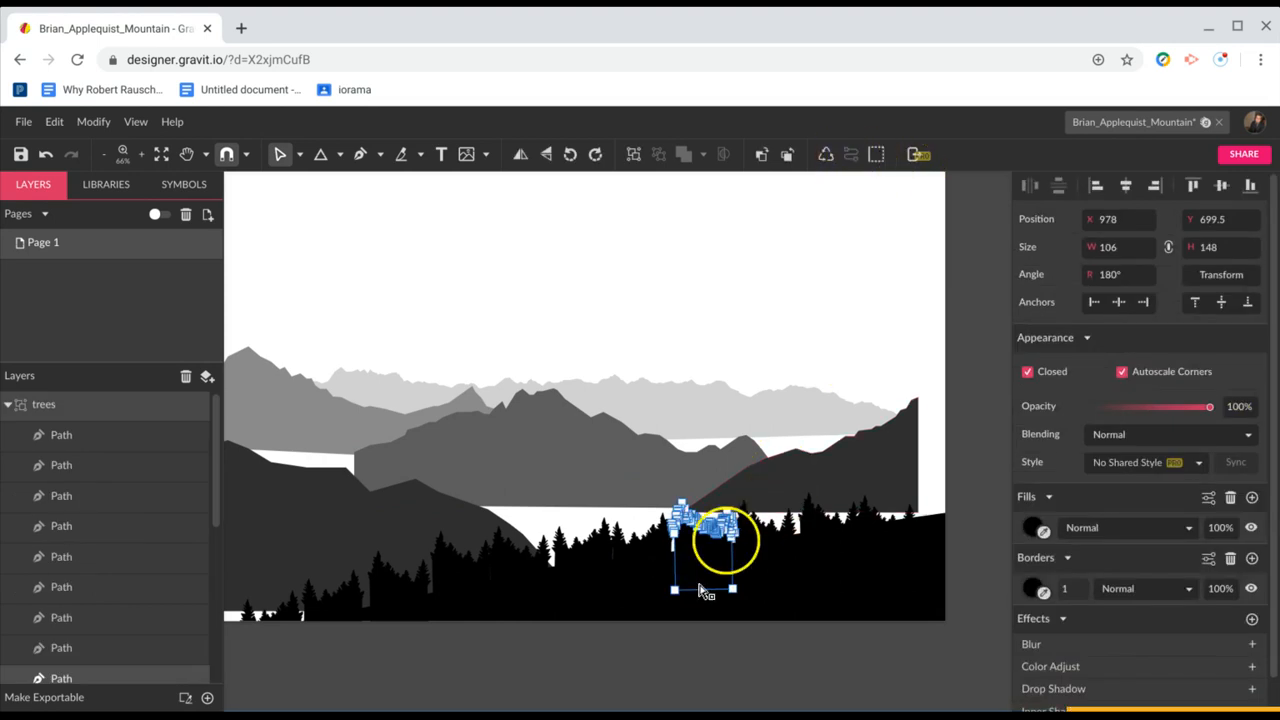
pyautogui.moveTo(673, 590); pyautogui.dragTo(658, 592)
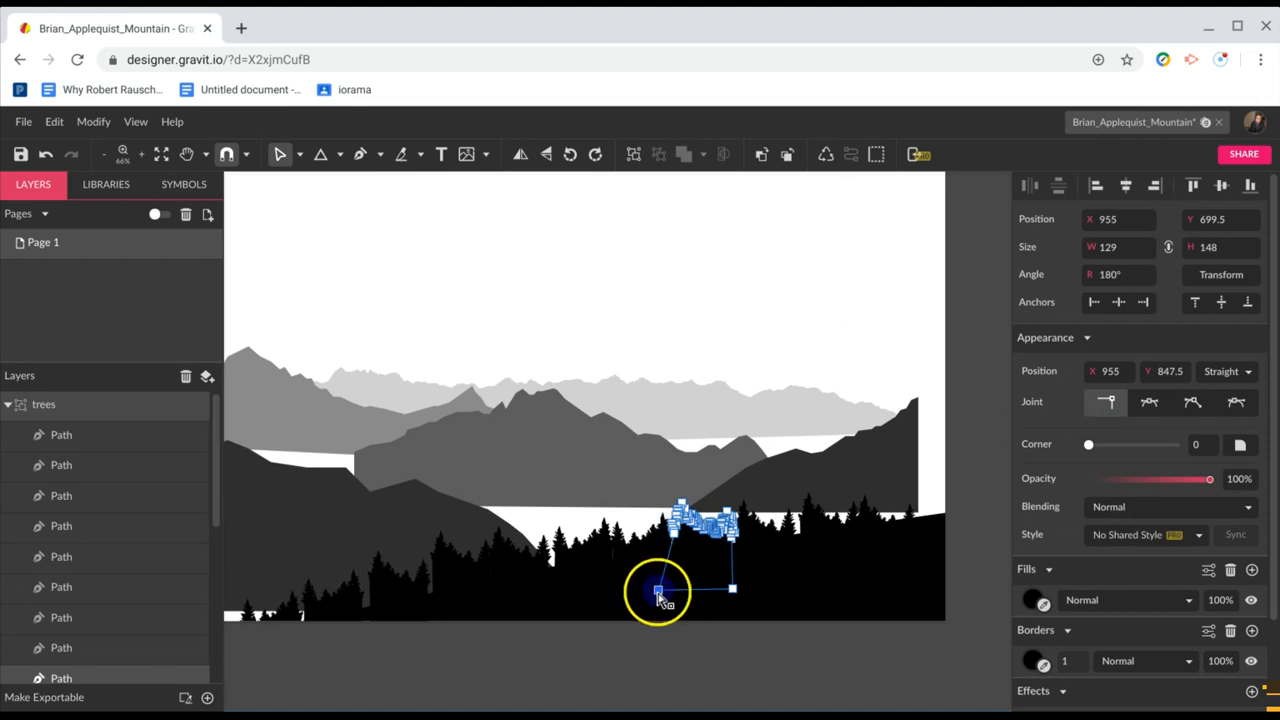
pyautogui.click(762, 571)
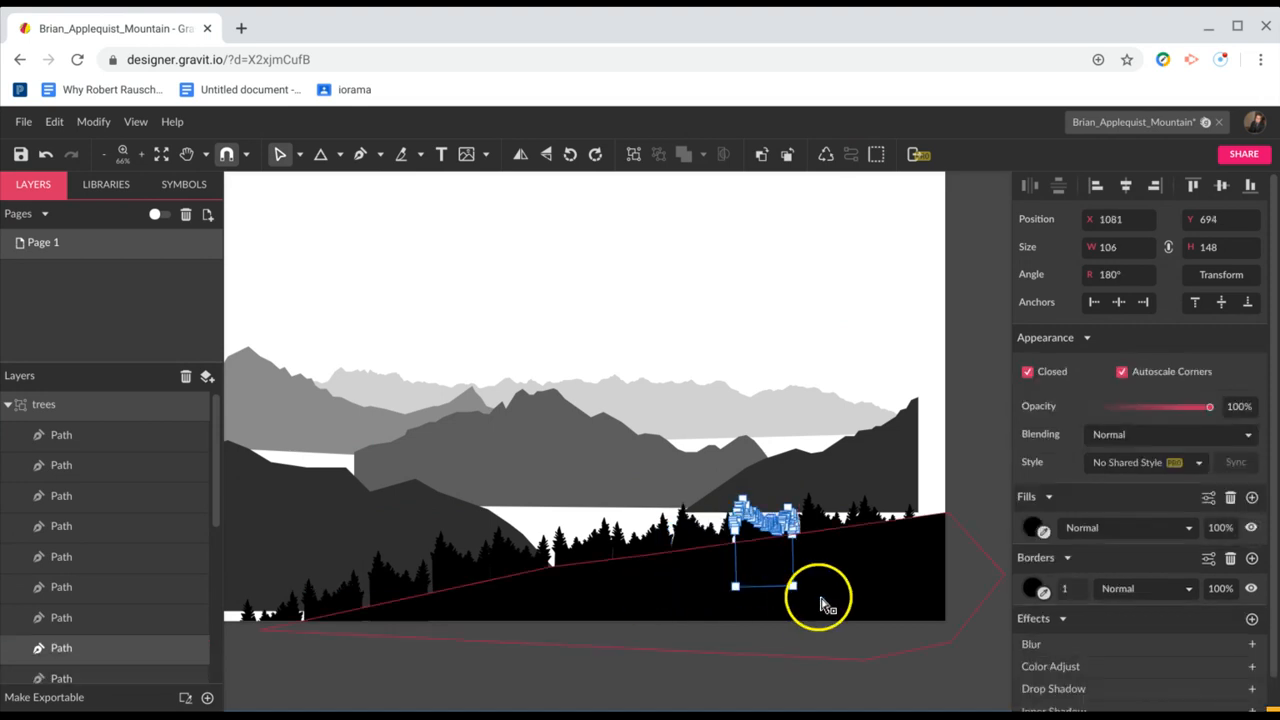
pyautogui.click(820, 605)
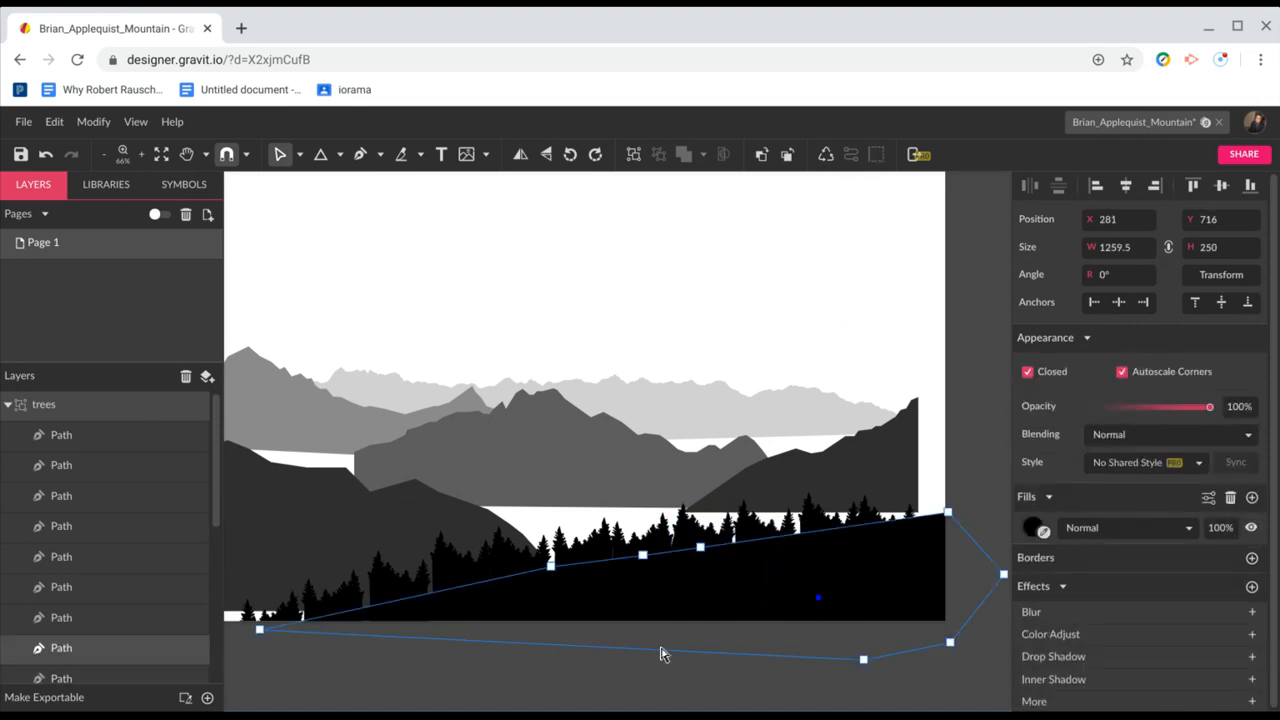
# Stretch the lower-right corner of the tree segment at the dark left mountain's right slope to X 832, Y 876.5
pyautogui.click(547, 569)
pyautogui.click(545, 567)
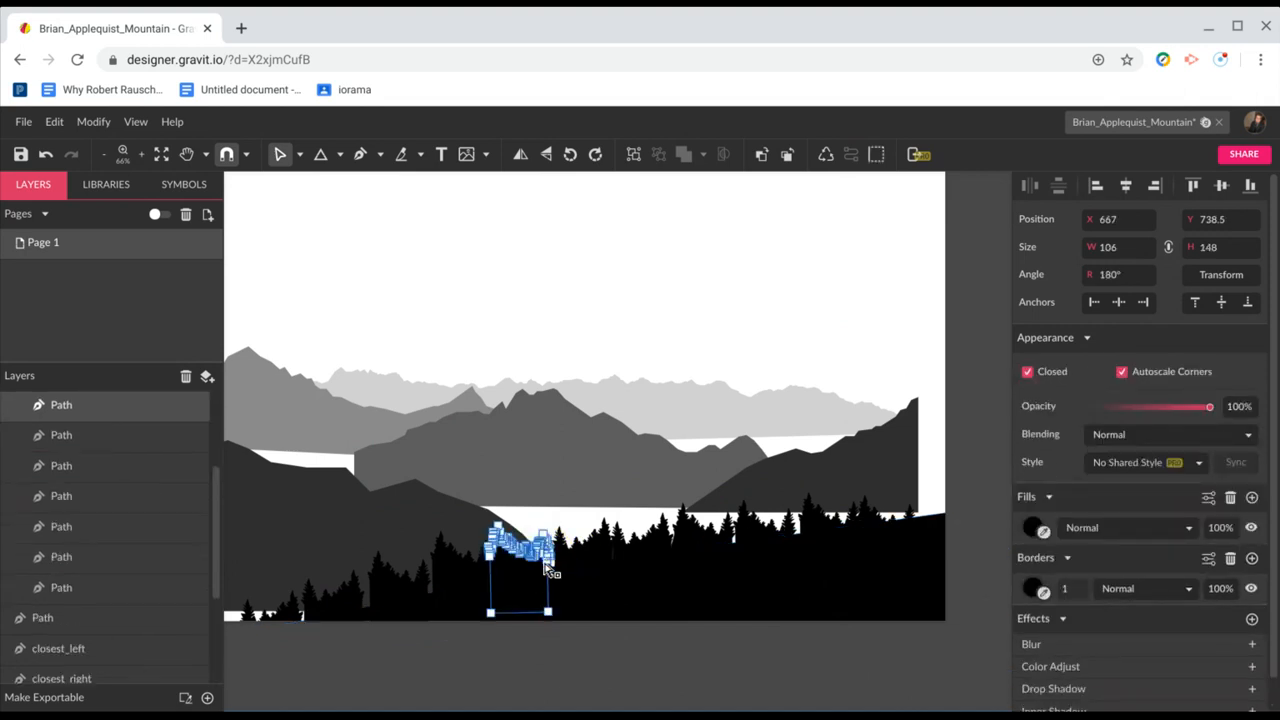
pyautogui.click(549, 612)
pyautogui.moveTo(550, 614); pyautogui.dragTo(586, 606)
pyautogui.click(586, 596)
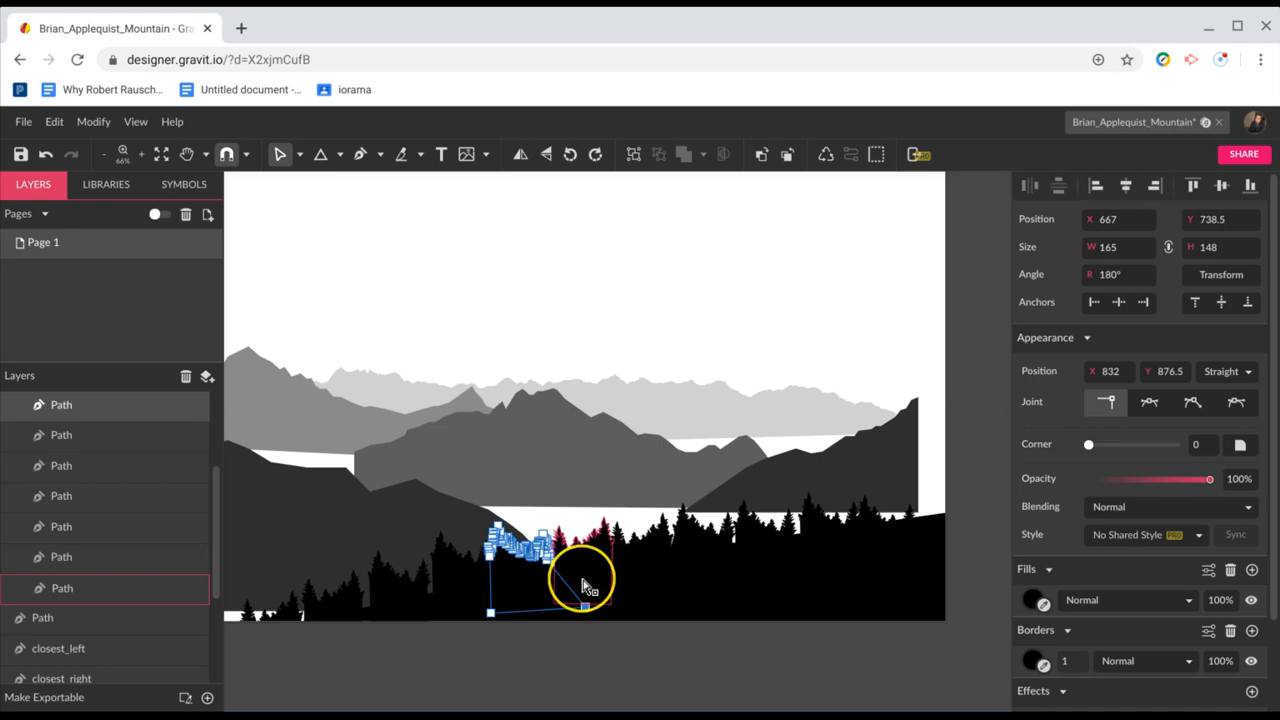
# Stretch the lower-left corner of the adjoining tree segment on its right outward to X 746, Y 868.5
pyautogui.click(584, 582)
pyautogui.click(554, 603)
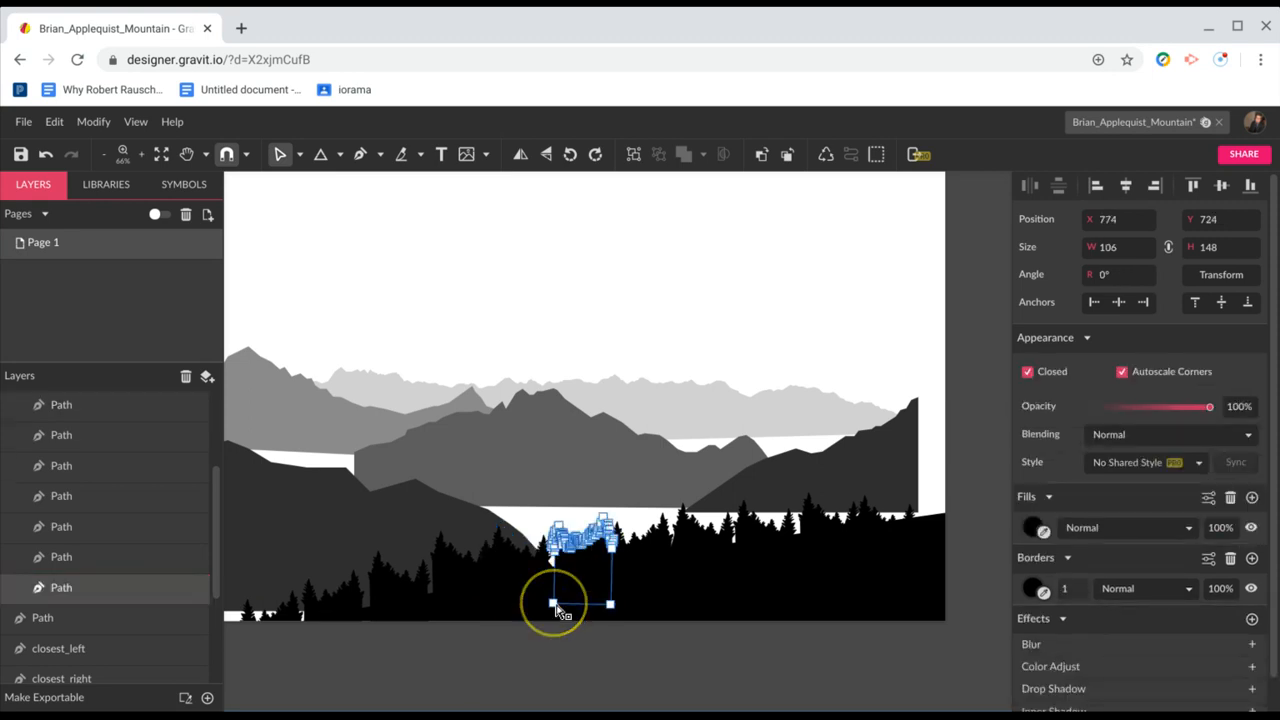
pyautogui.click(552, 604)
pyautogui.moveTo(541, 605); pyautogui.dragTo(530, 603)
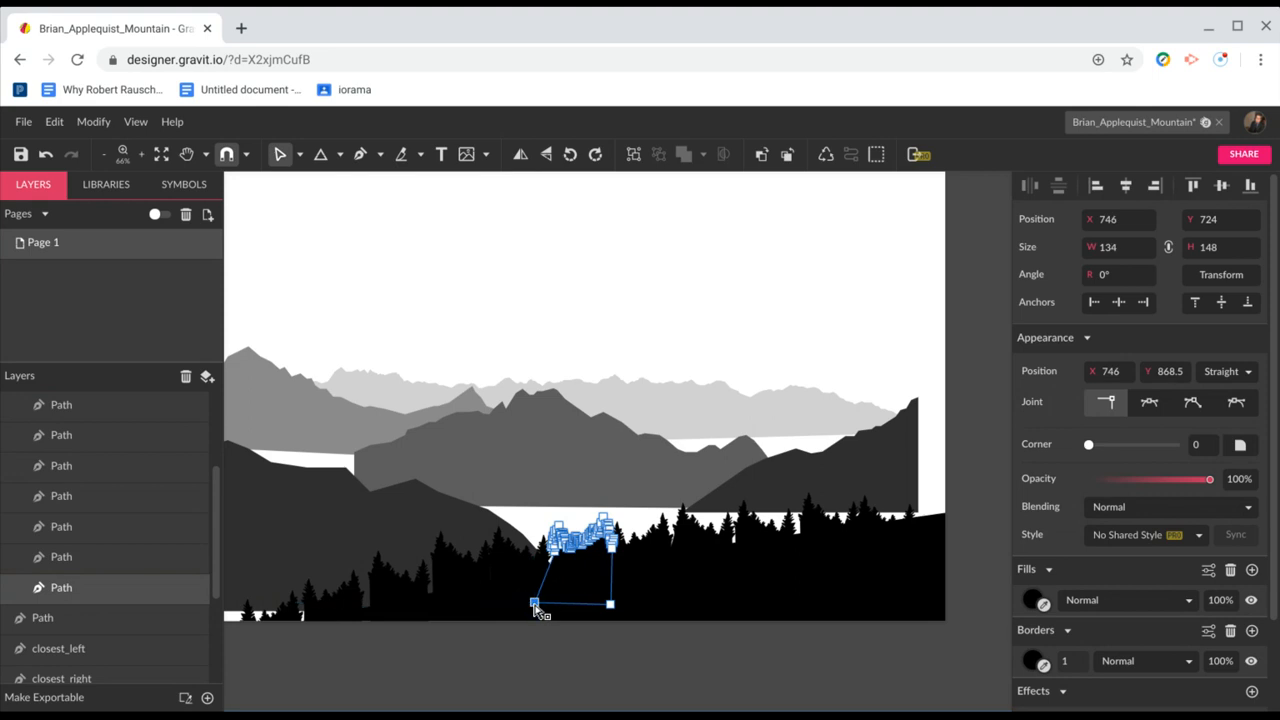
# Pull the left-edge point of that same tree segment out to X 760, Y 796 to cover the remaining gap
pyautogui.click(659, 607)
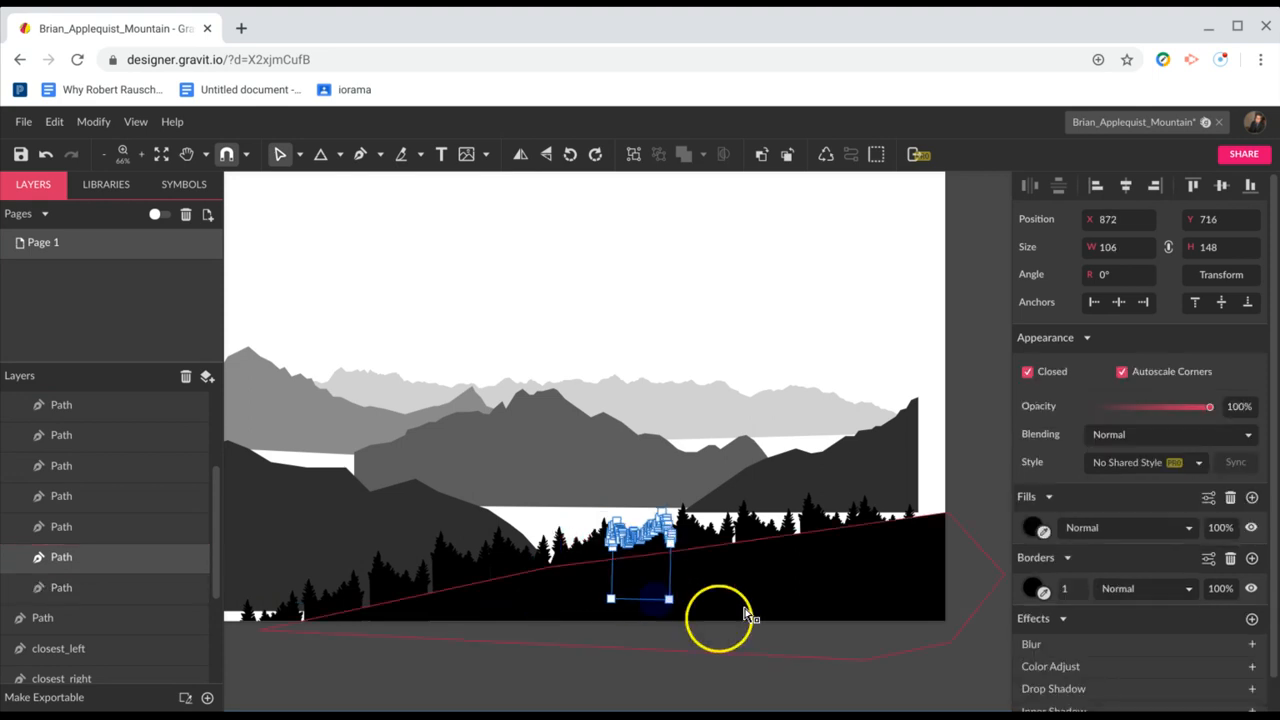
pyautogui.click(563, 577)
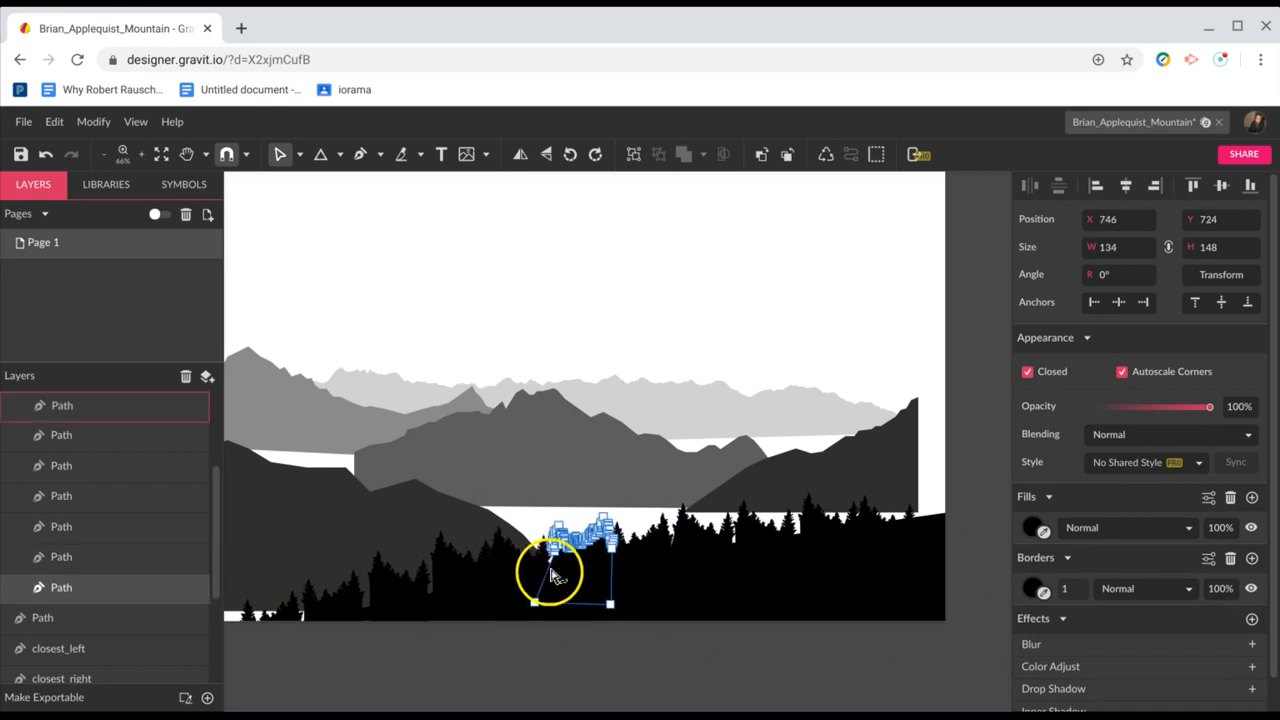
pyautogui.moveTo(553, 555); pyautogui.dragTo(543, 561)
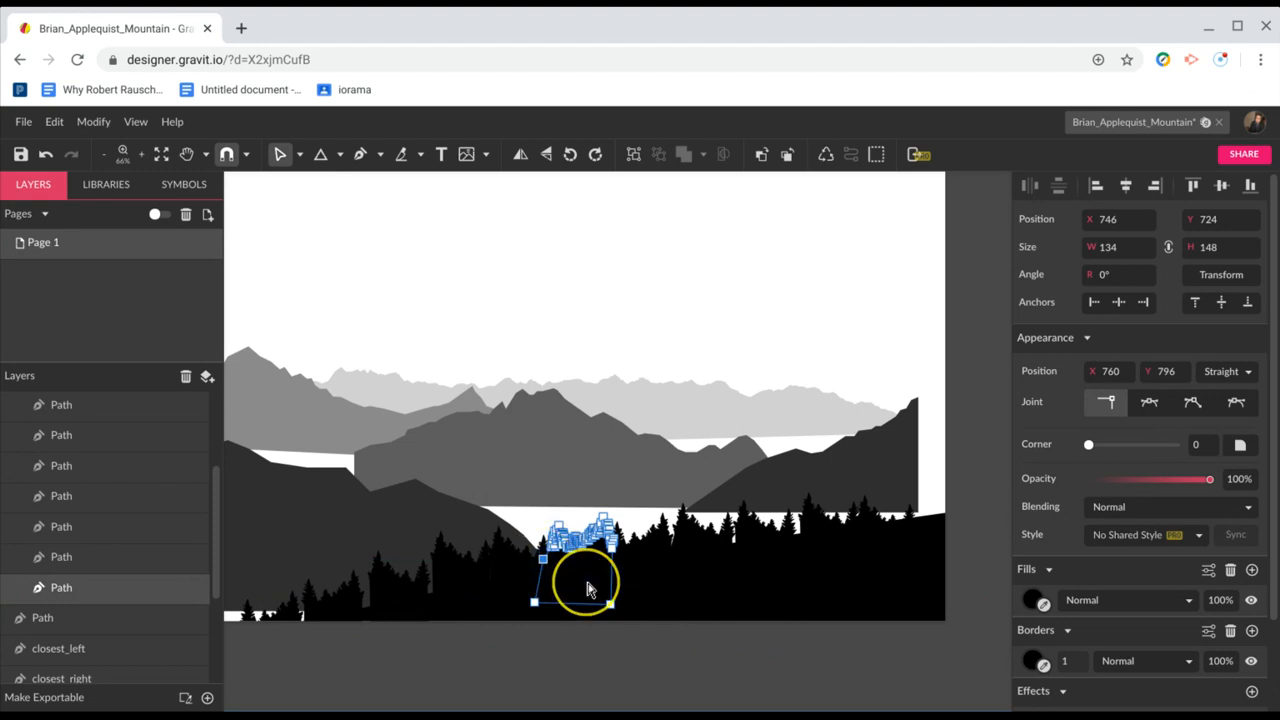
# Bend the left edge of the tree segment starting at X 569 outward to X 561, Y 844.5, covering the gray gap
pyautogui.hotkey('ctrl', '+')
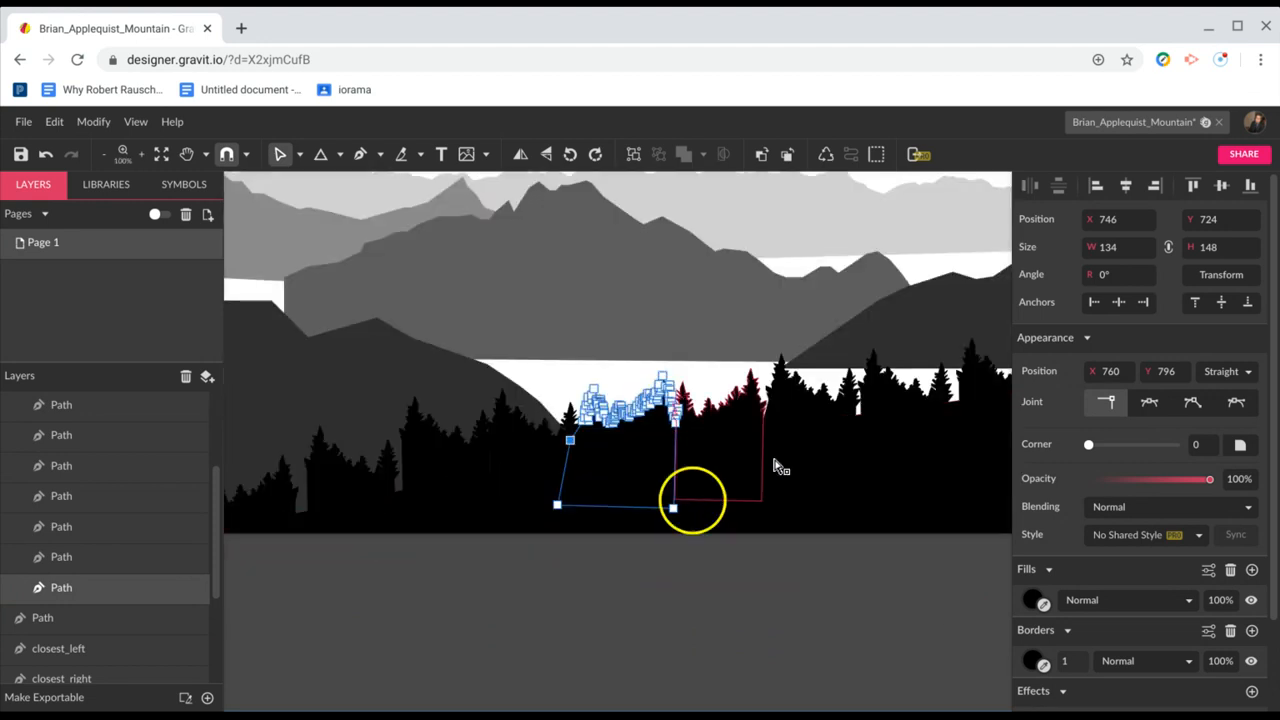
pyautogui.click(806, 497)
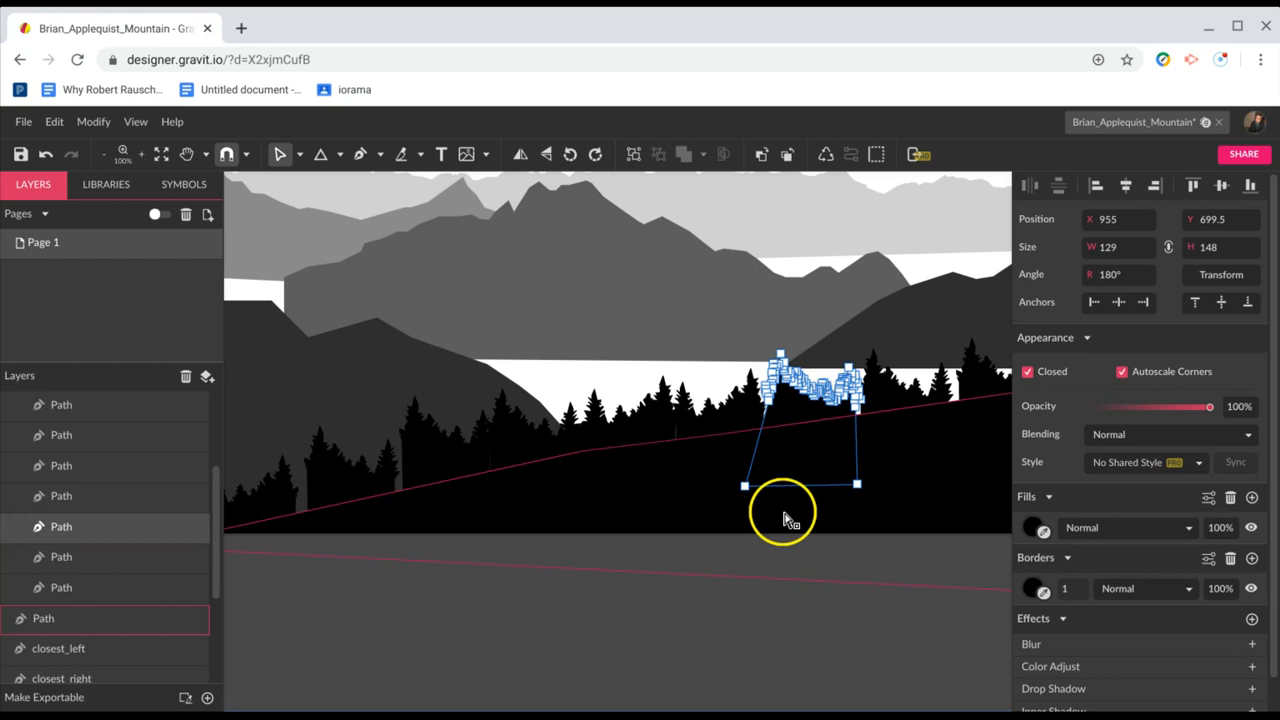
pyautogui.click(418, 478)
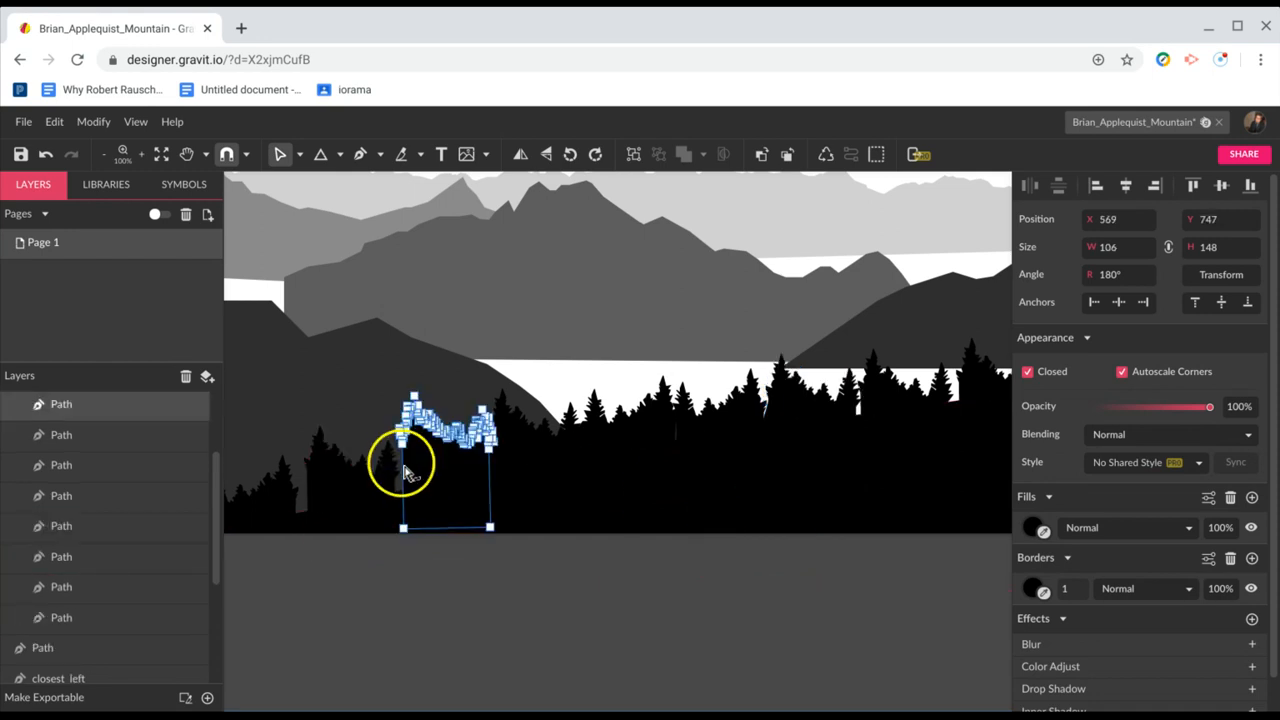
pyautogui.moveTo(404, 456); pyautogui.dragTo(397, 487)
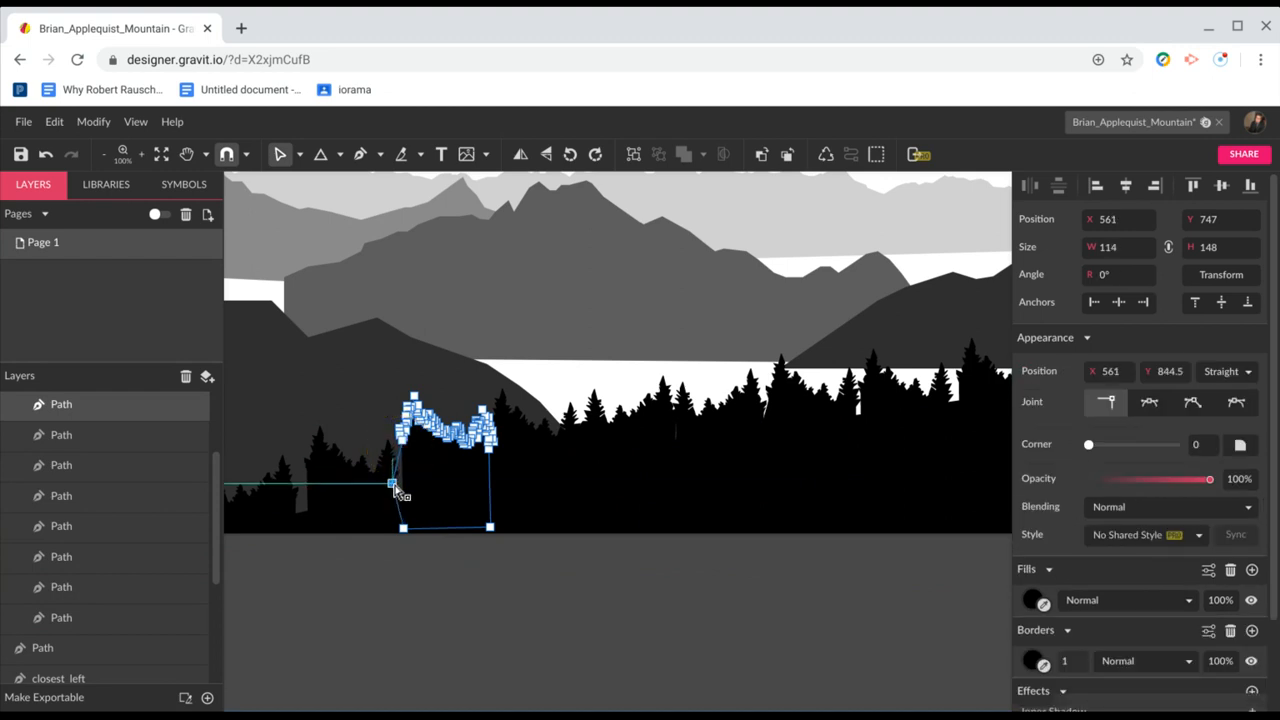
pyautogui.click(530, 492)
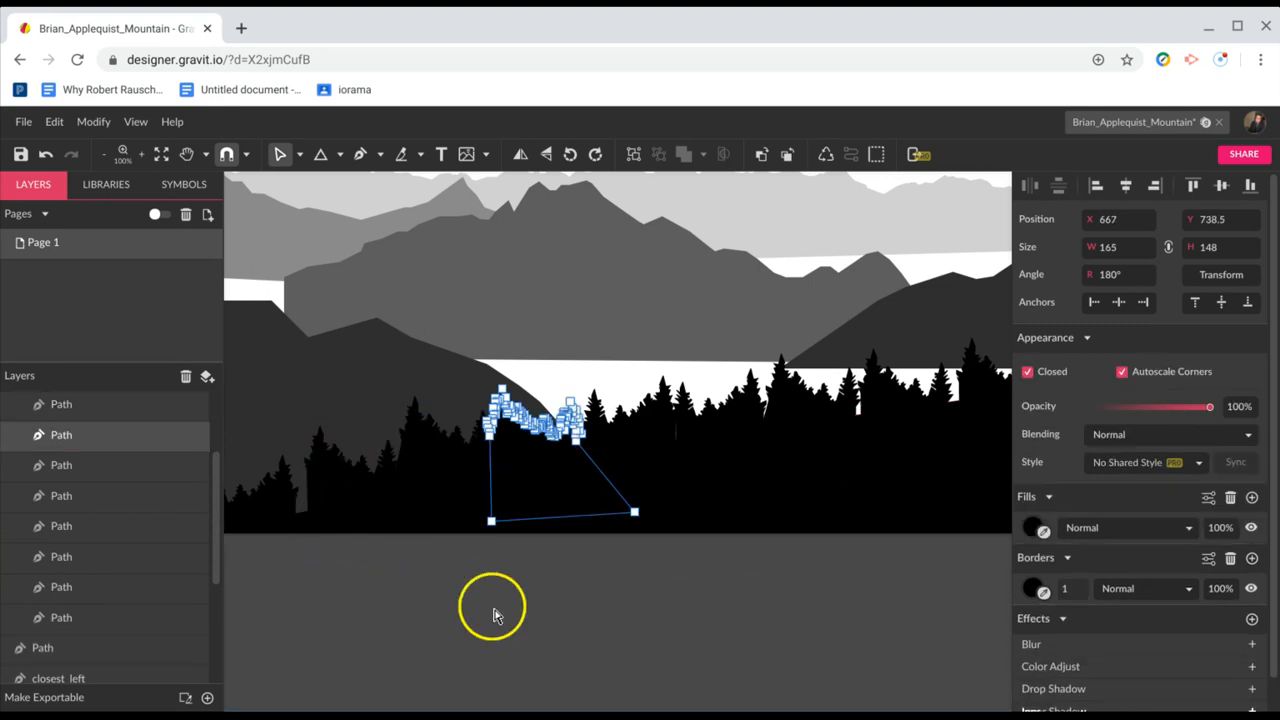
# Bend the left edge of the next tree segment down the slope outward to X 455.5, Y 870.5
pyautogui.click(310, 500)
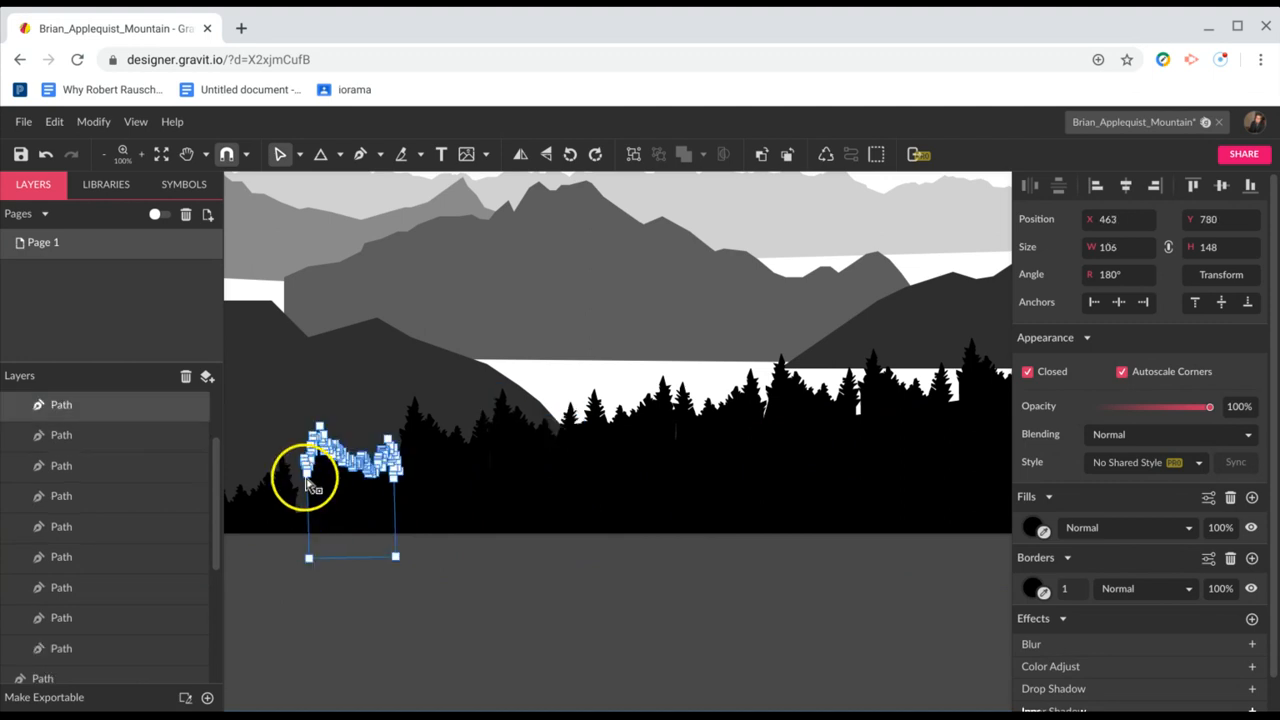
pyautogui.click(310, 501)
pyautogui.moveTo(305, 505); pyautogui.dragTo(300, 510)
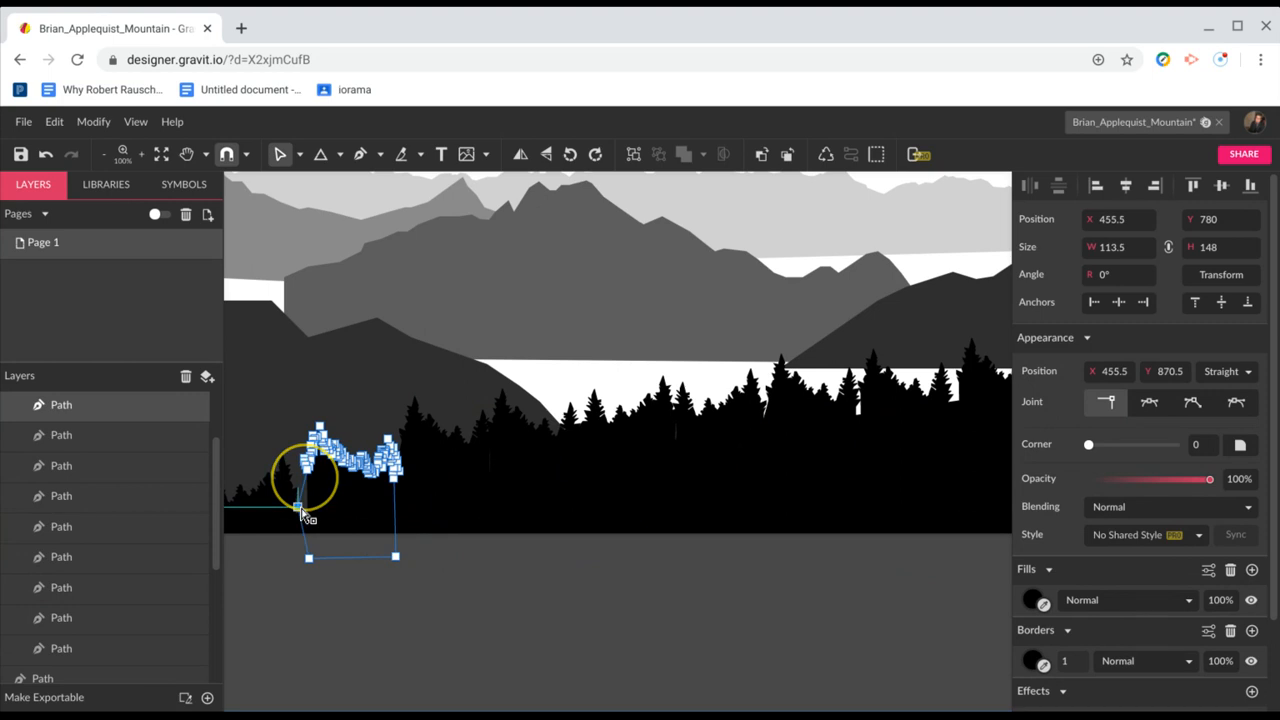
pyautogui.click(590, 513)
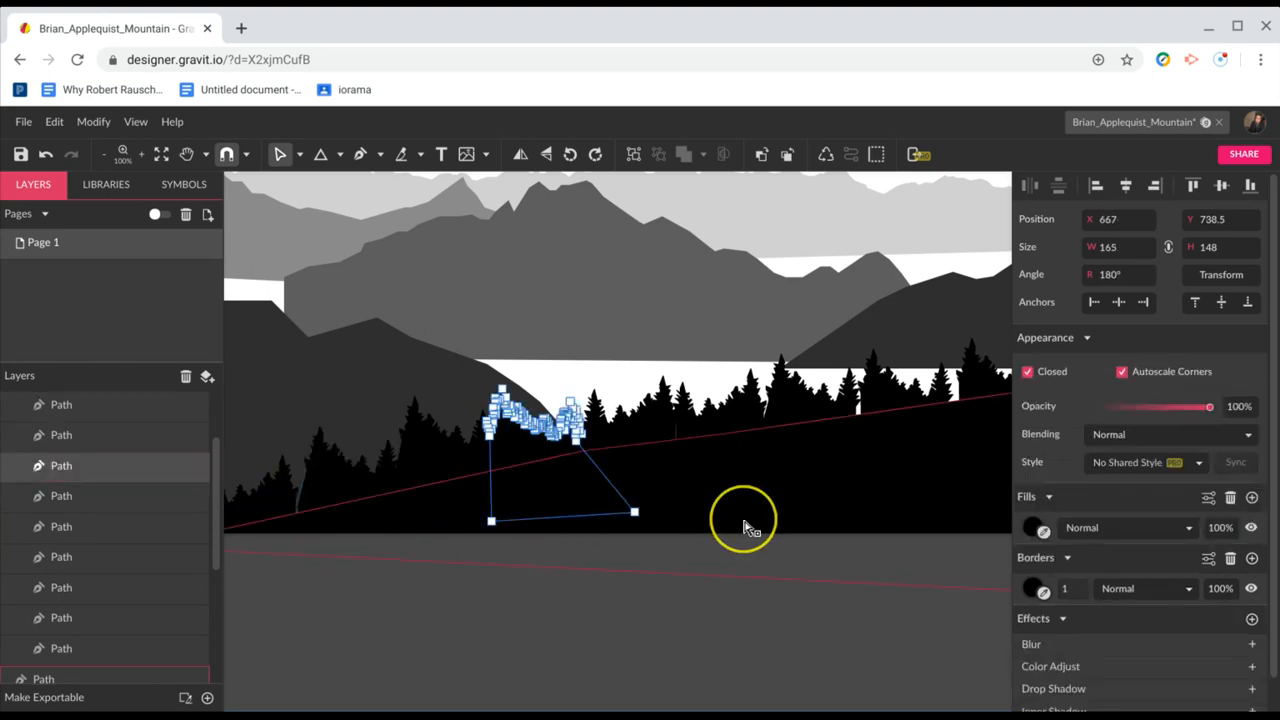
# Bend the right edge of the neighbouring lower tree segment outward to X 468, Y 869.5 so the two segments overlap
pyautogui.click(296, 513)
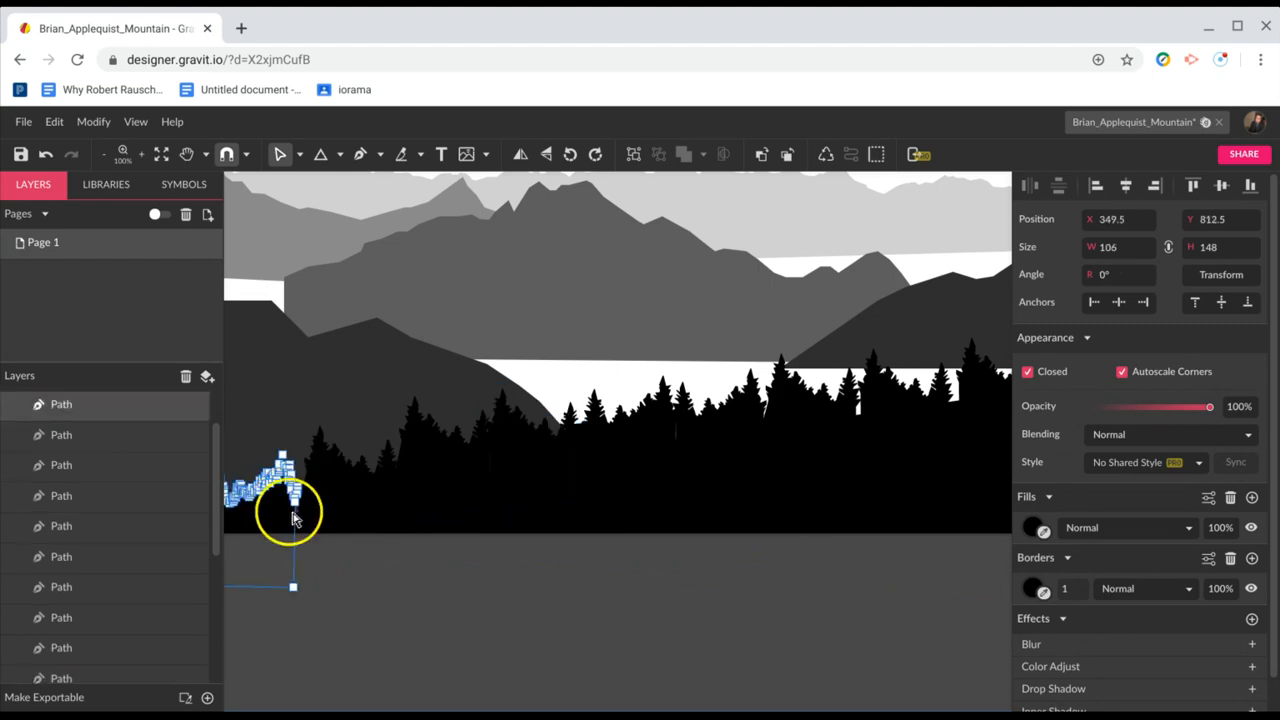
pyautogui.click(298, 506)
pyautogui.moveTo(300, 507); pyautogui.dragTo(309, 507)
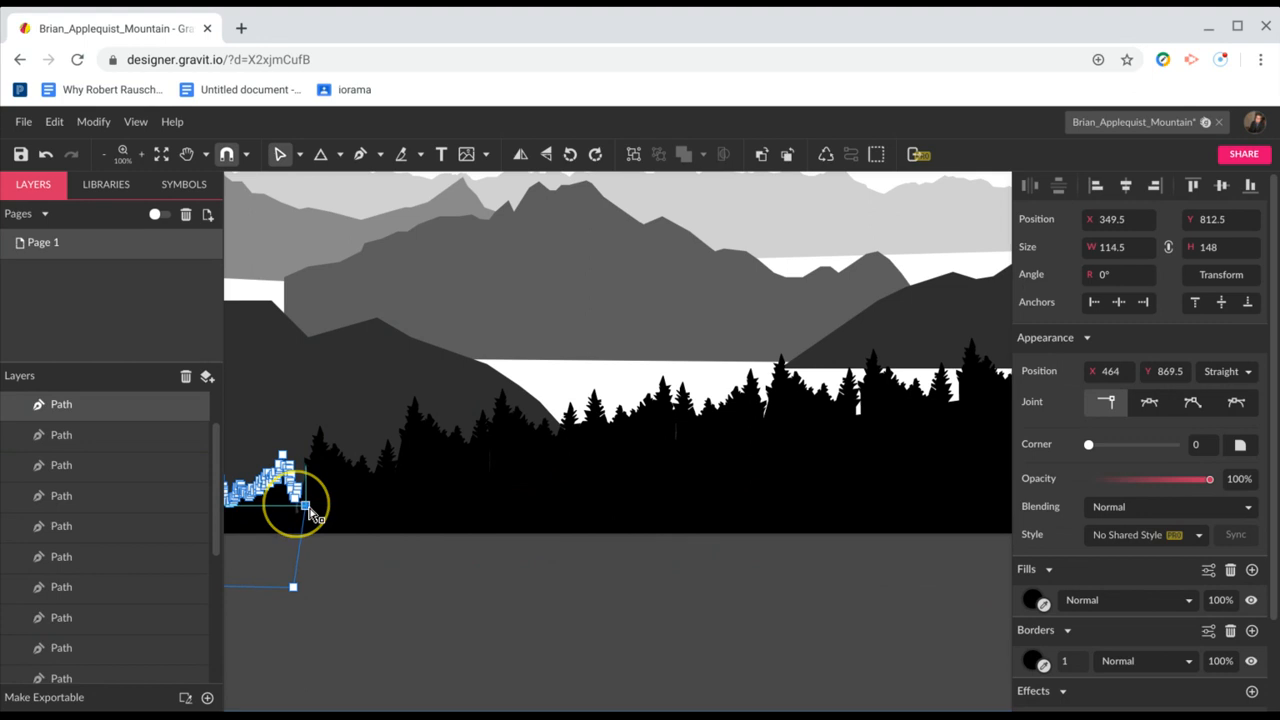
# Collapse the trees group in the layer list and select the black hill path beneath it
pyautogui.scroll(1, 312, 515)
pyautogui.hscroll(-1, 312, 515)
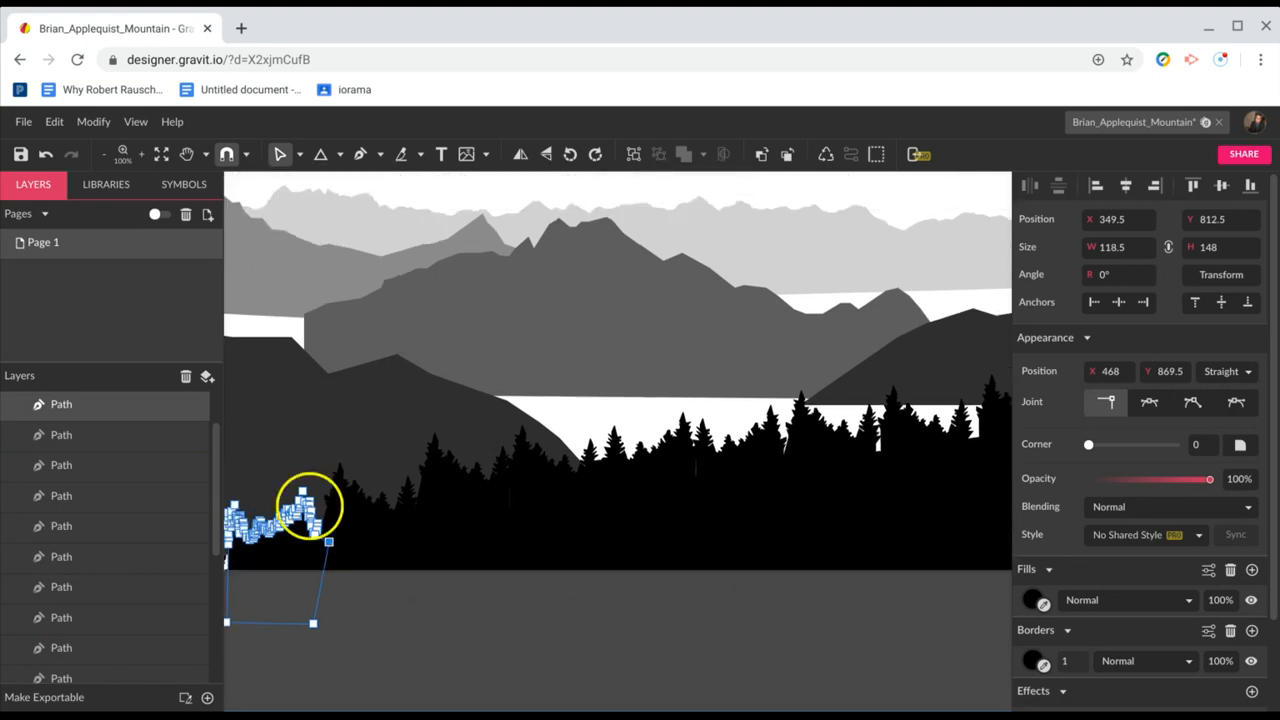
pyautogui.hscroll(-5, 414, 408)
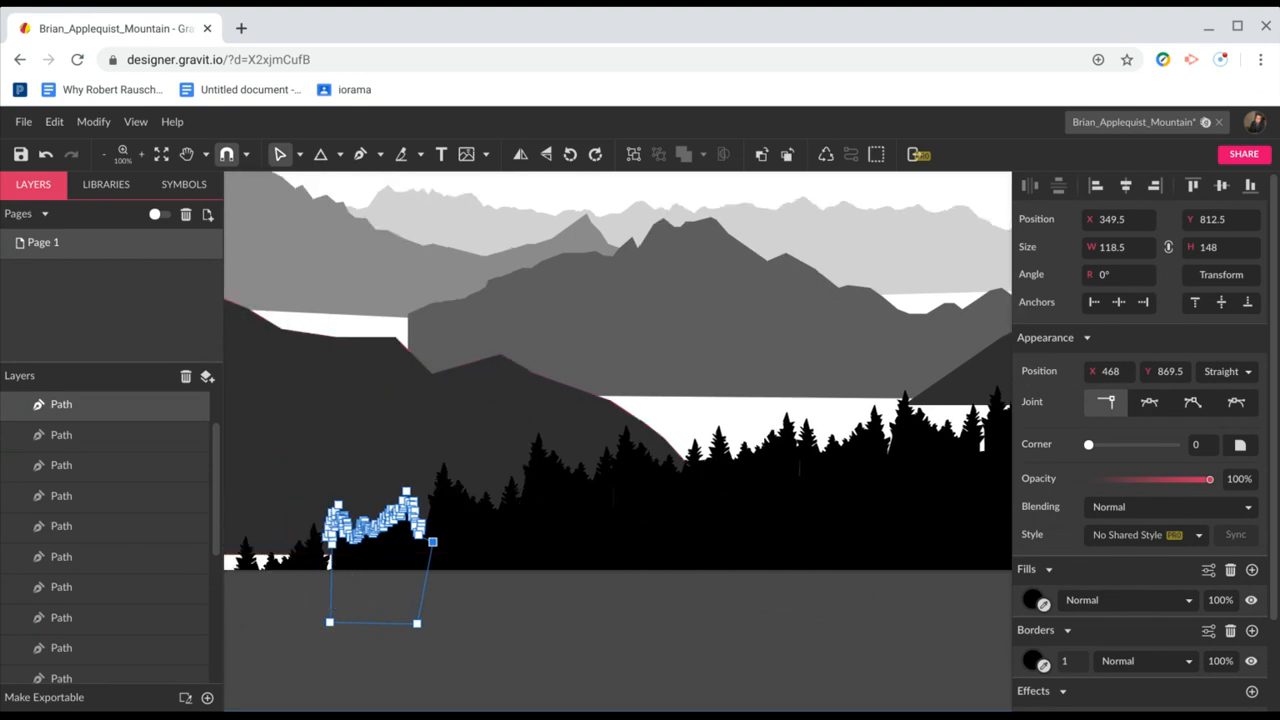
pyautogui.hotkey('ctrl', '-')
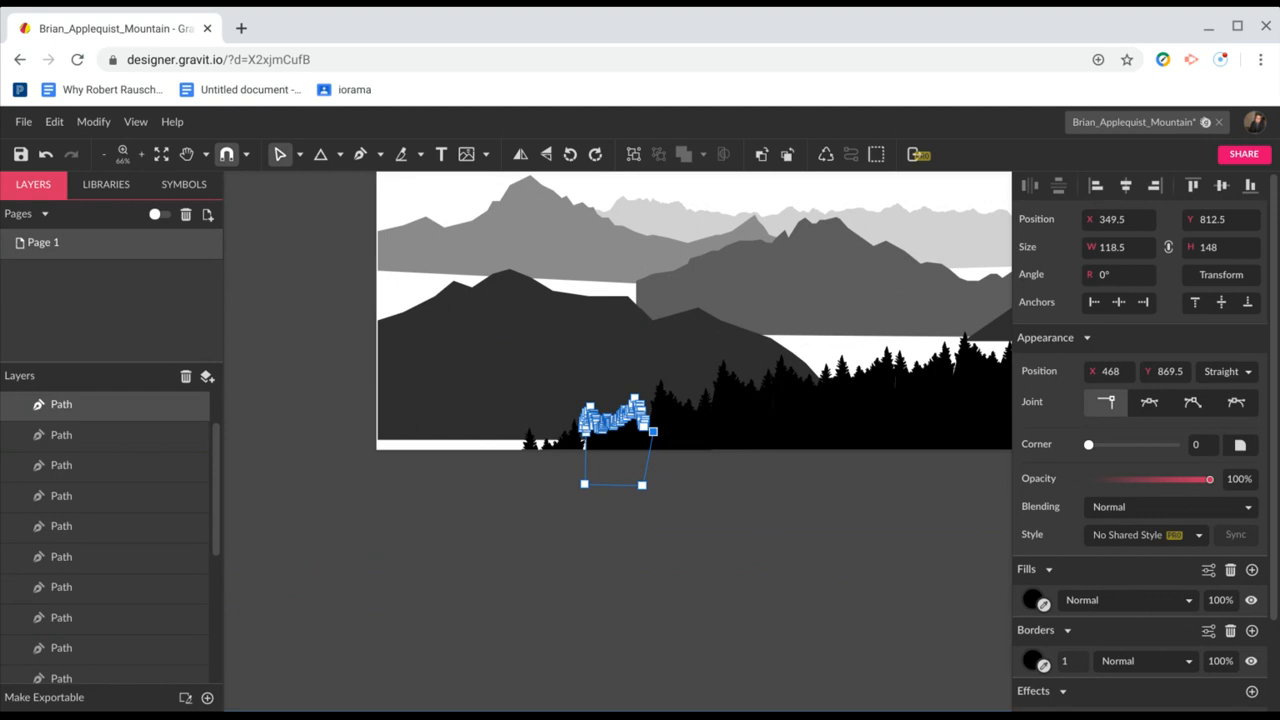
pyautogui.scroll(3, 617, 360)
pyautogui.hscroll(8, 617, 360)
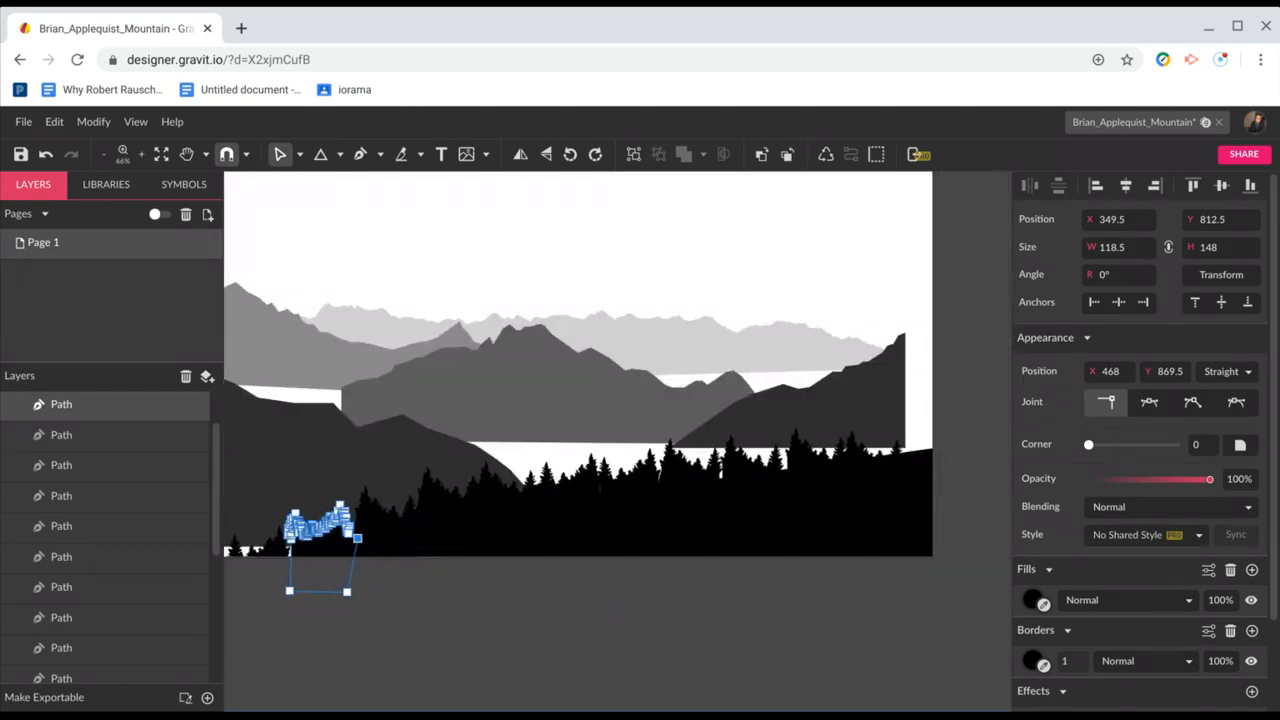
pyautogui.hscroll(-5, 617, 400)
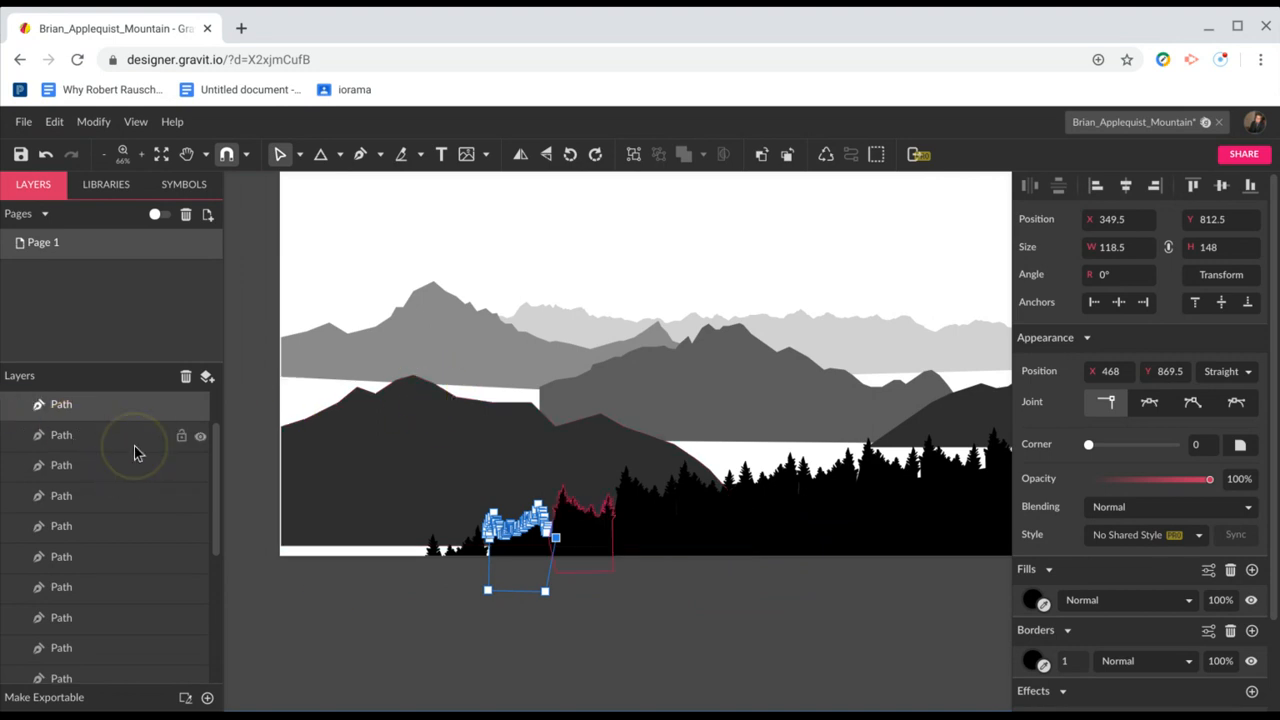
pyautogui.scroll(1, 70, 465)
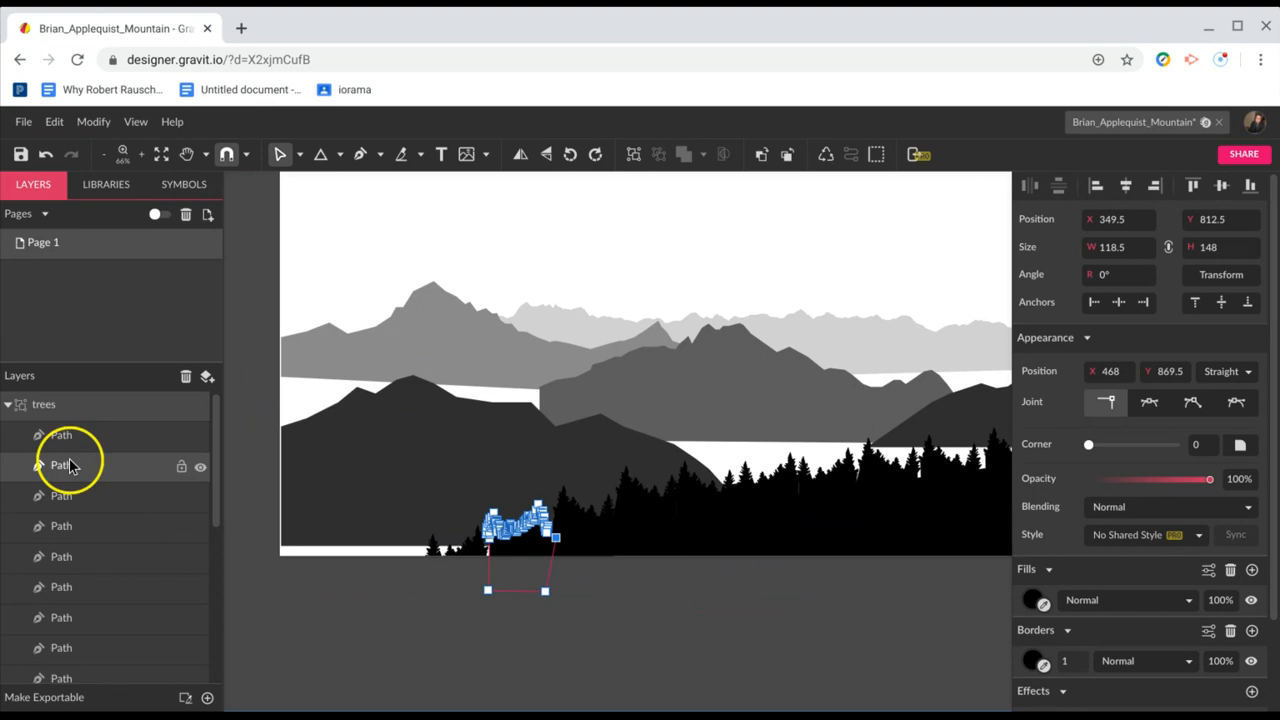
pyautogui.click(8, 405)
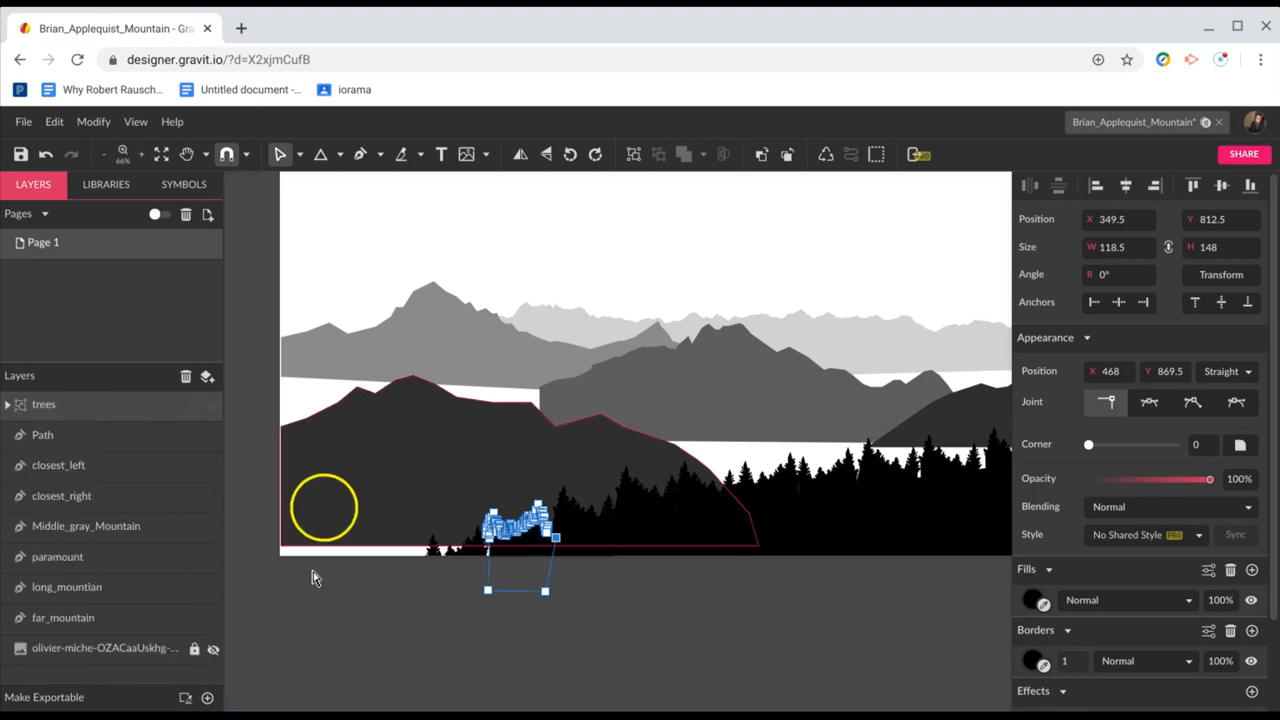
pyautogui.click(90, 443)
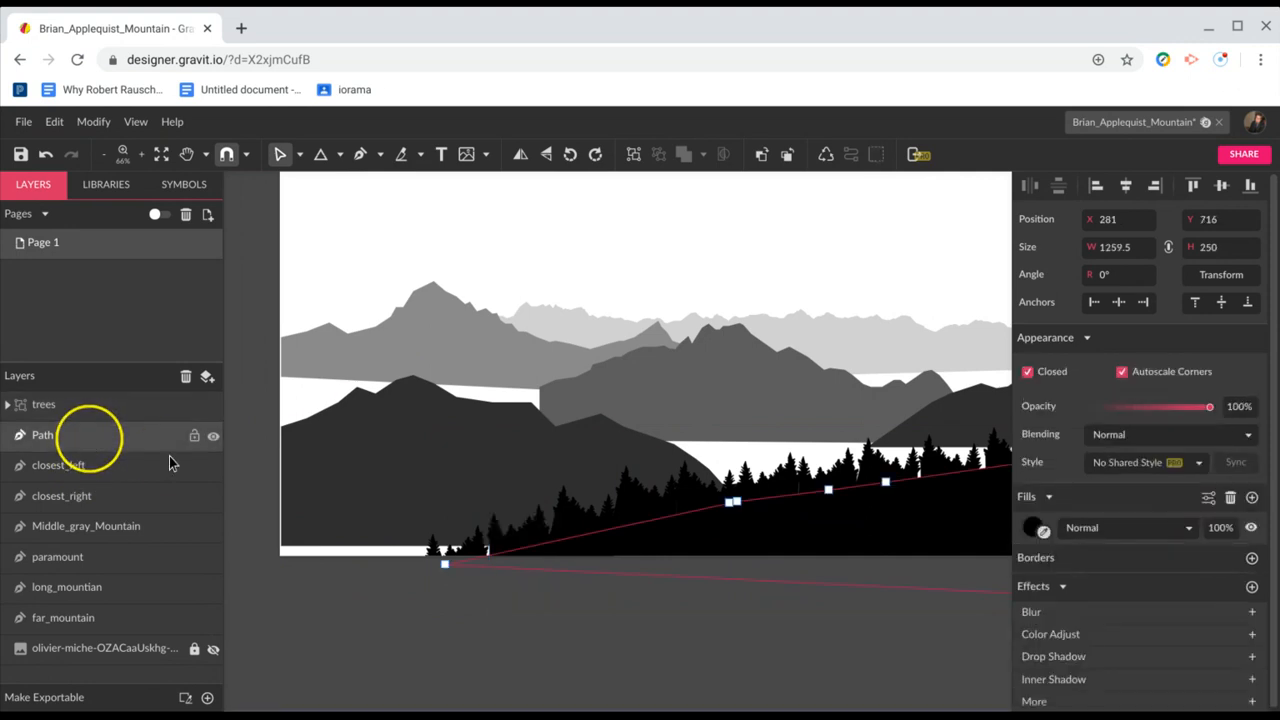
# Move the black hill path into the trees group in the layer list
pyautogui.hscroll(3, 596, 588)
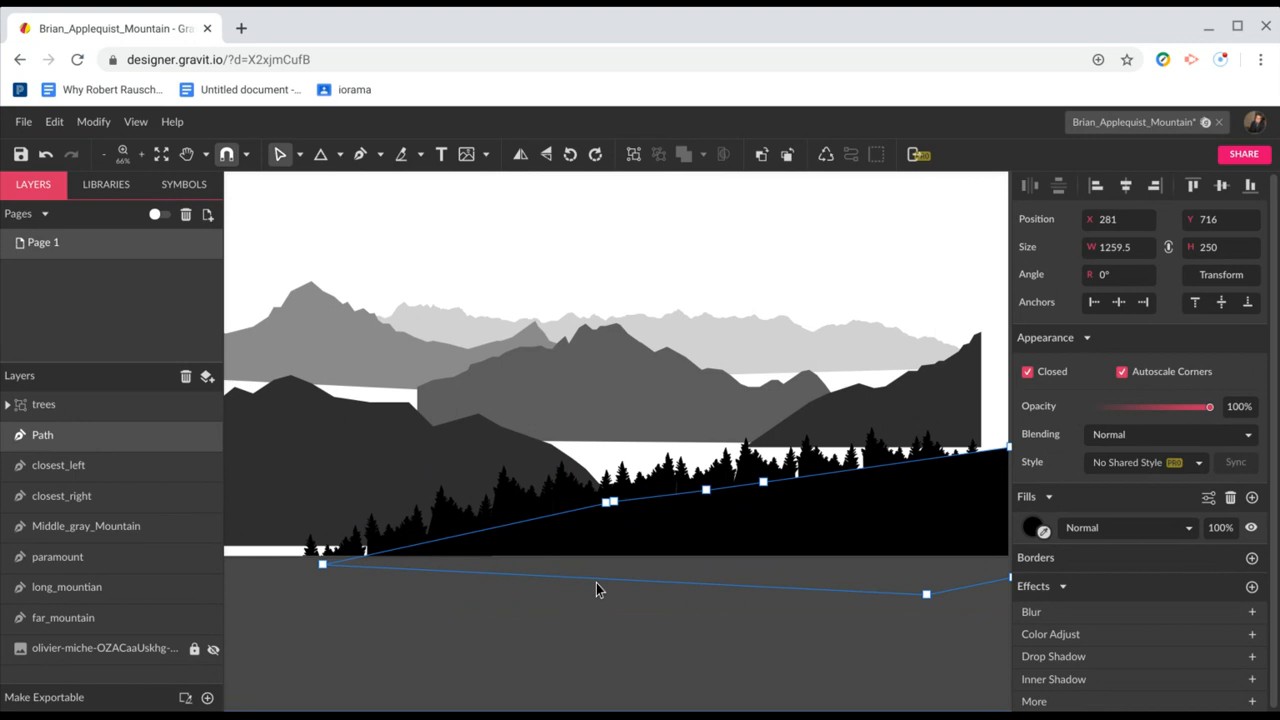
pyautogui.hscroll(3, 596, 589)
pyautogui.hscroll(-4, 643, 460)
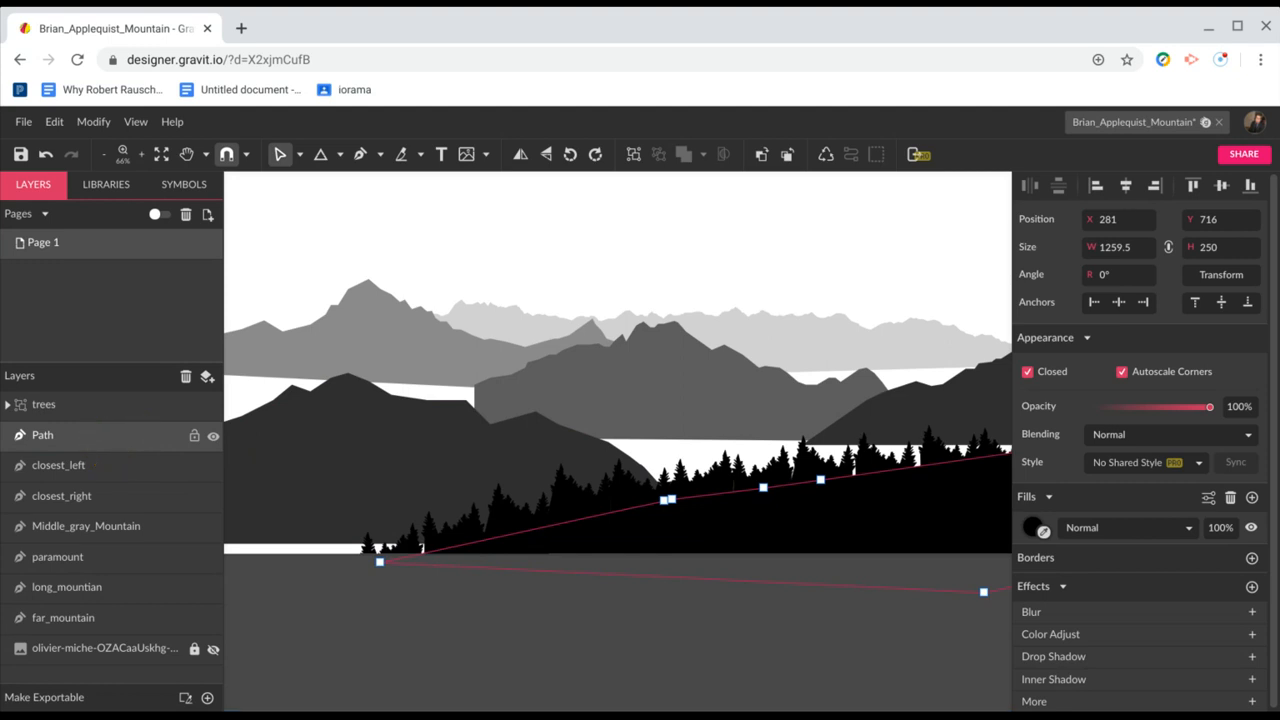
pyautogui.click(110, 405)
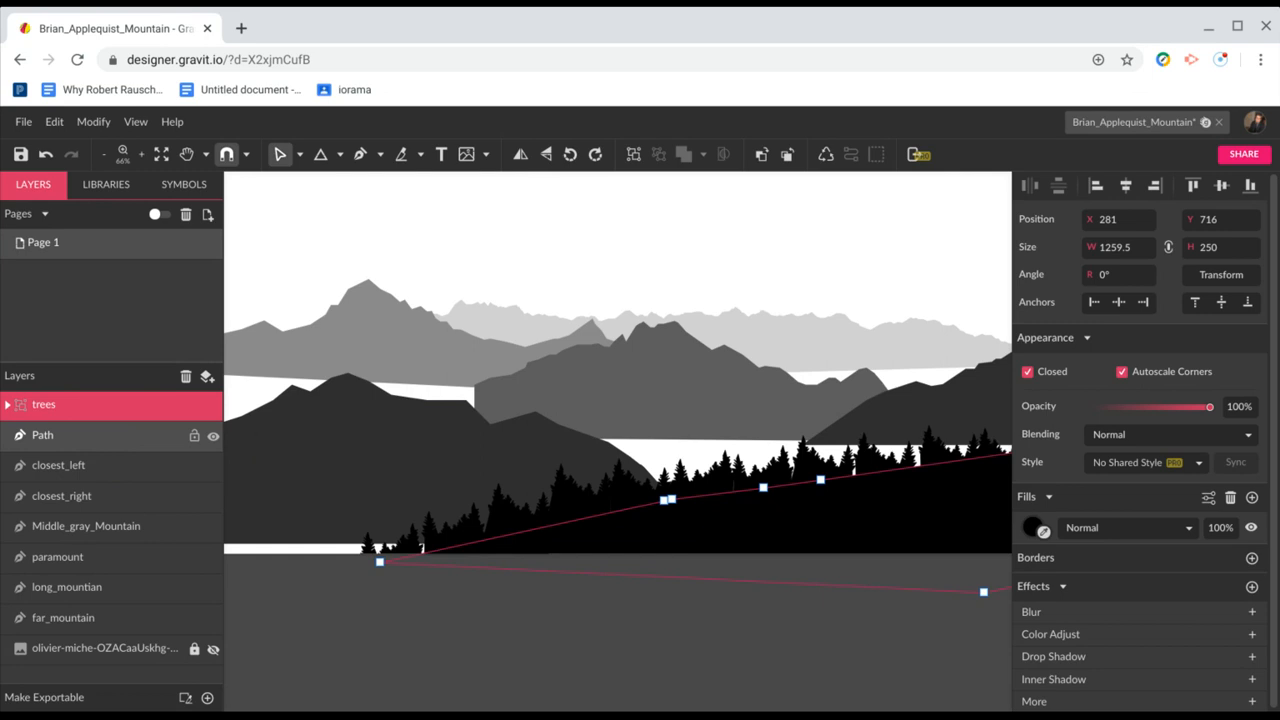
pyautogui.moveTo(110, 435); pyautogui.dragTo(110, 405)
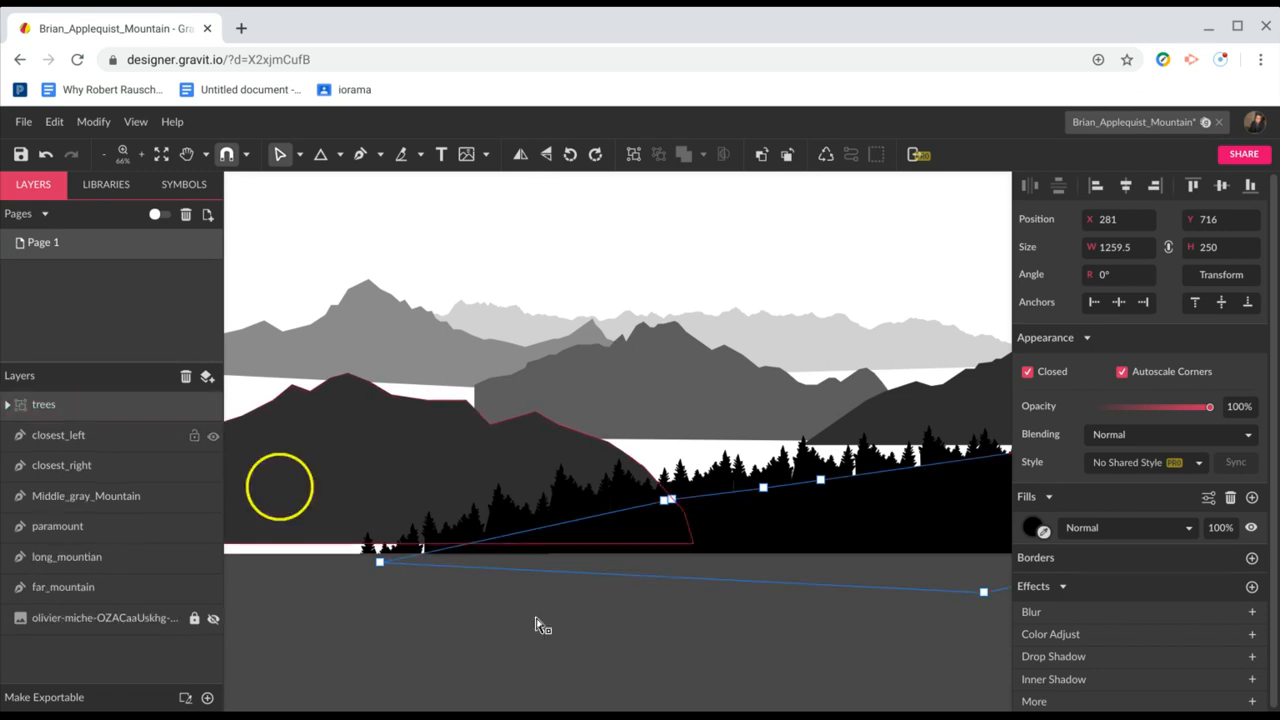
# Extend the closest_left mountain past the page's left edge by moving its two left corner points to X -5, at Y 681 and Y 883
pyautogui.hscroll(1, 556, 632)
pyautogui.hscroll(4, 556, 632)
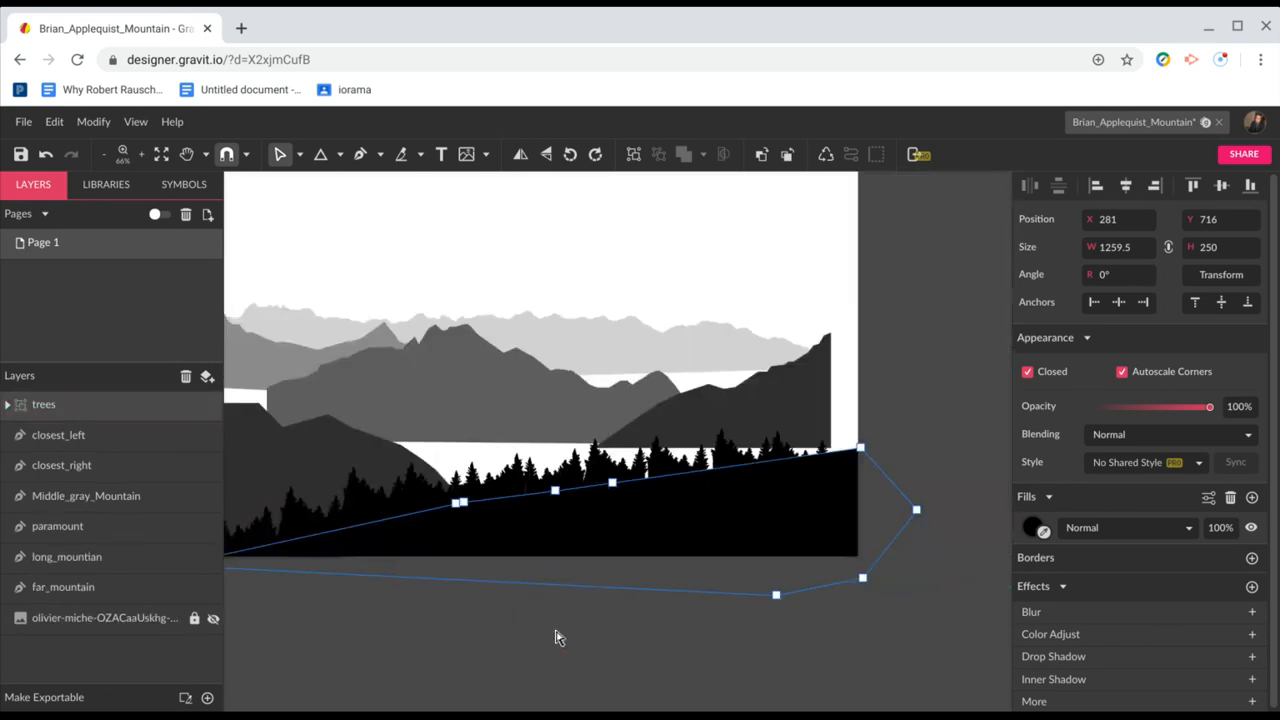
pyautogui.hscroll(-4, 558, 638)
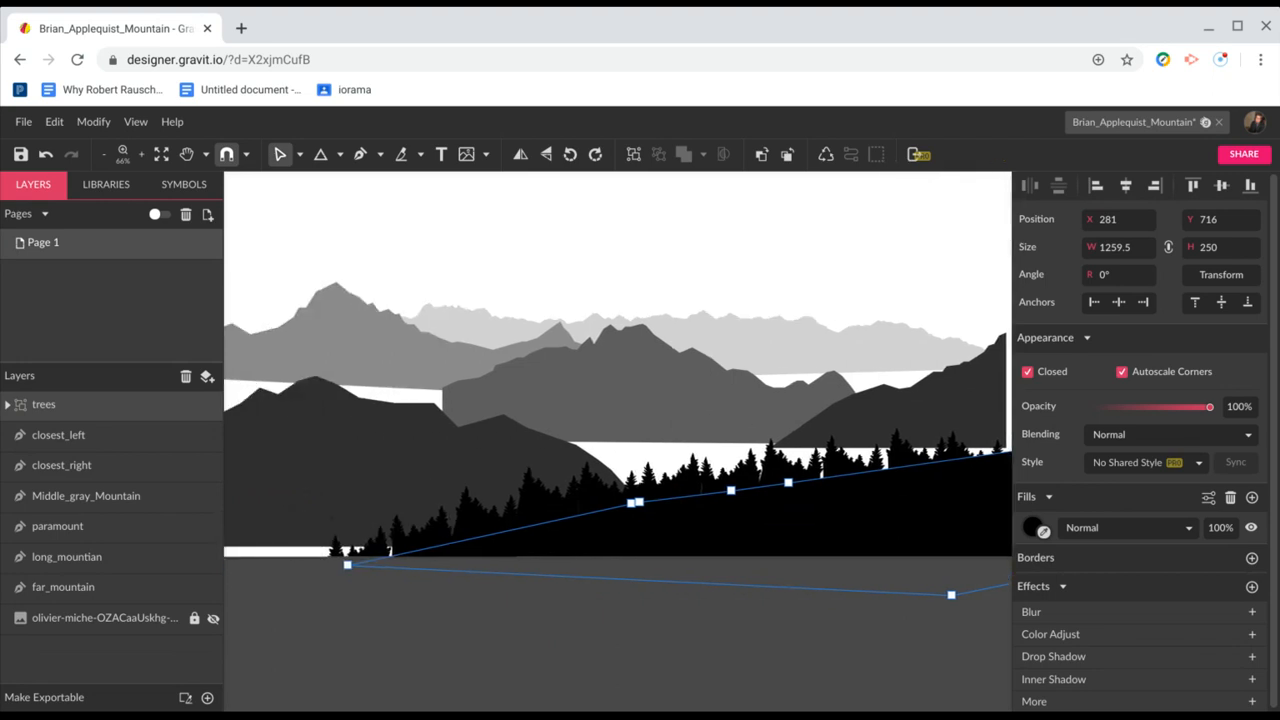
pyautogui.hscroll(-4, 556, 632)
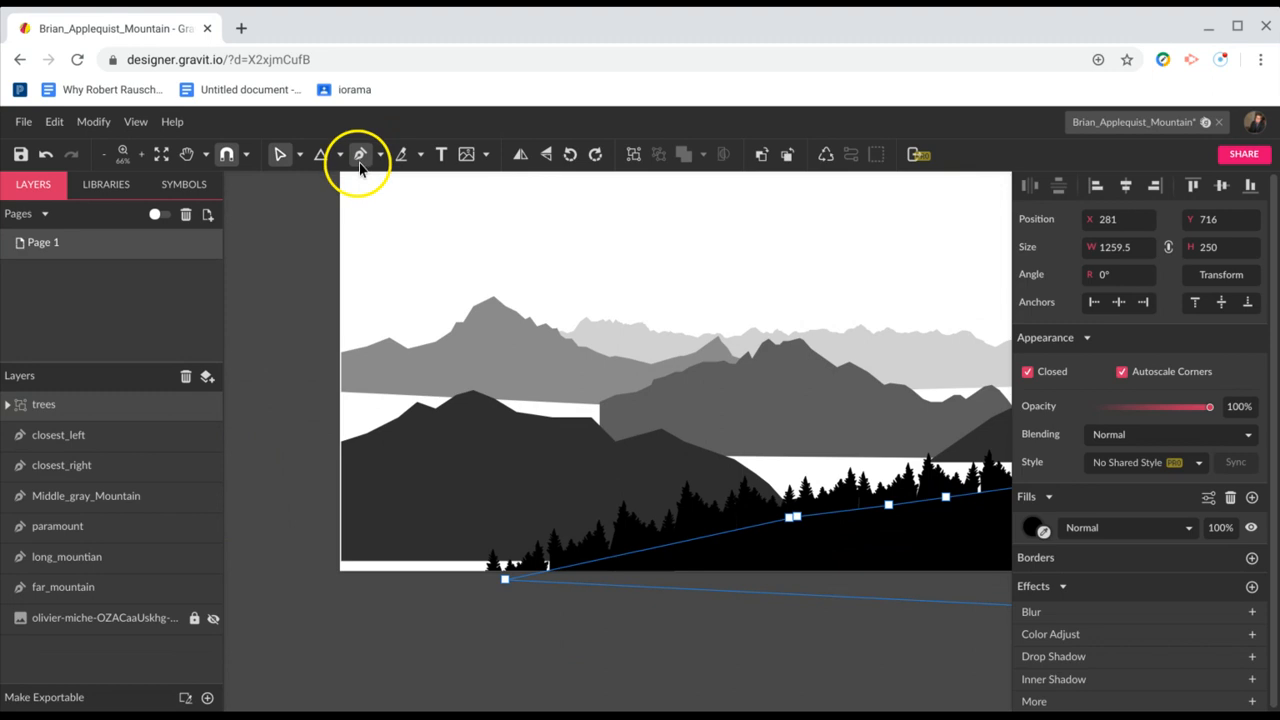
pyautogui.click(375, 495)
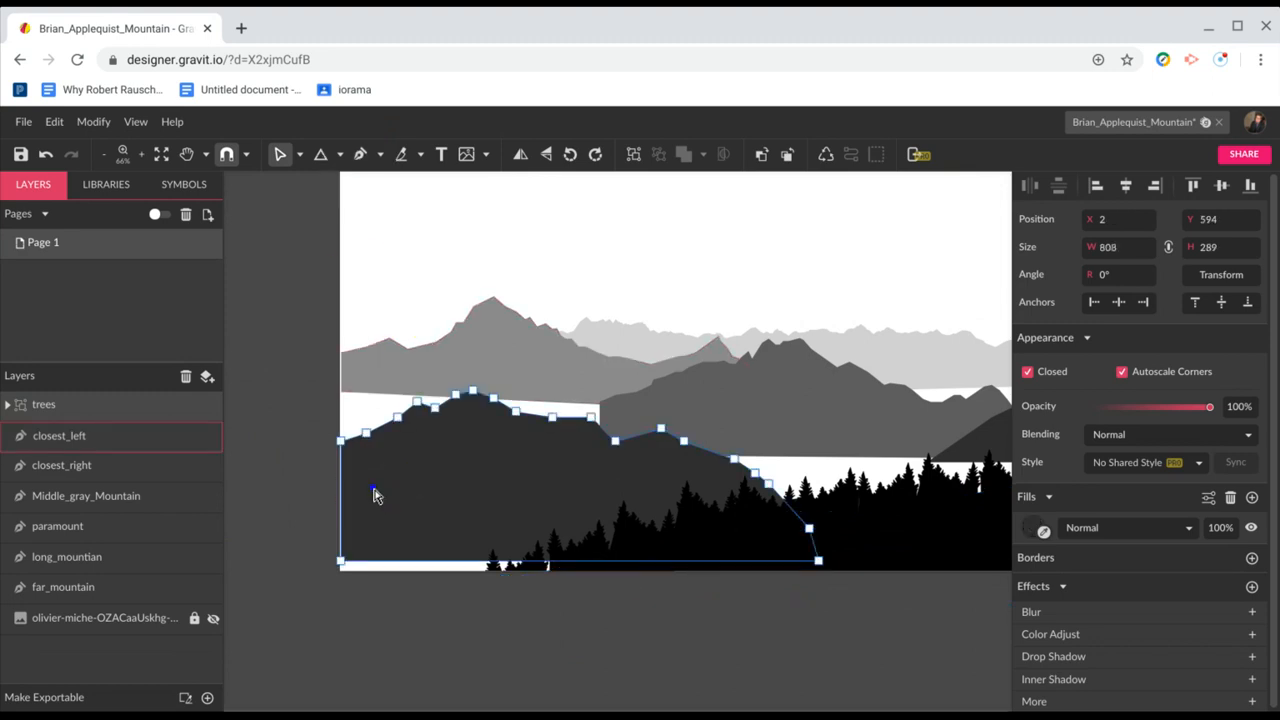
pyautogui.click(341, 441)
pyautogui.moveTo(342, 447); pyautogui.dragTo(335, 448)
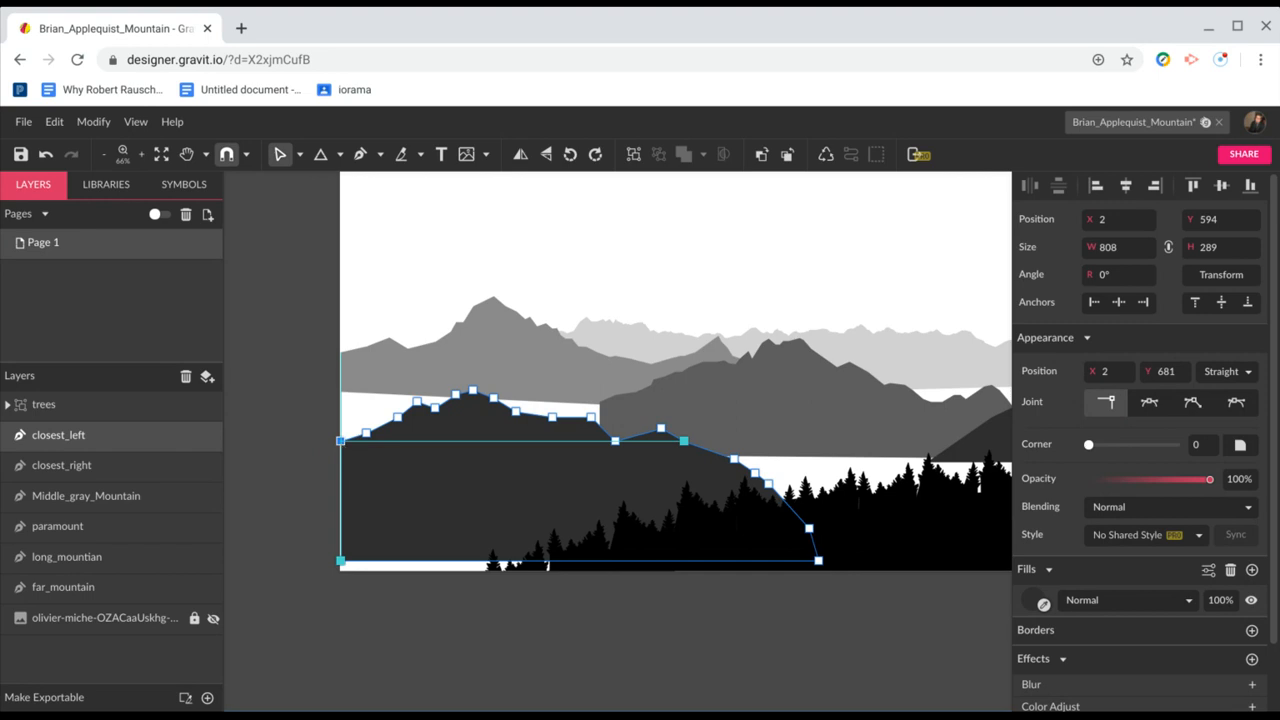
pyautogui.click(336, 441)
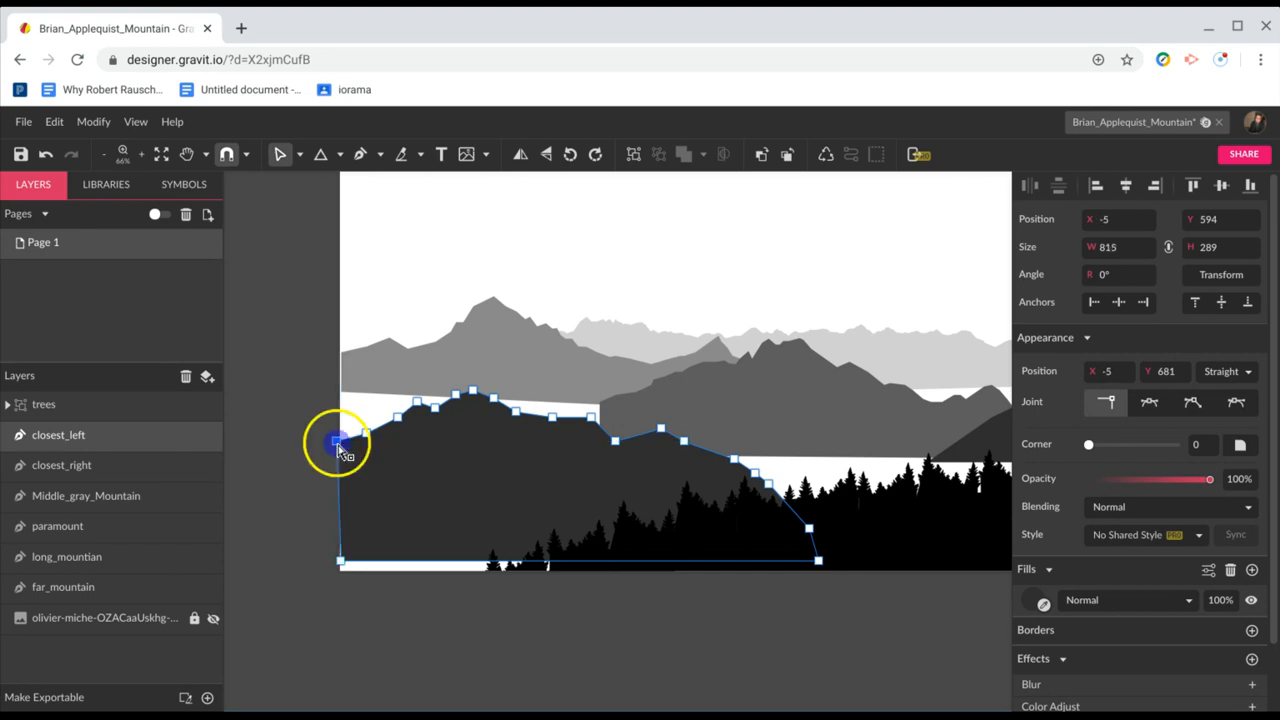
pyautogui.click(337, 562)
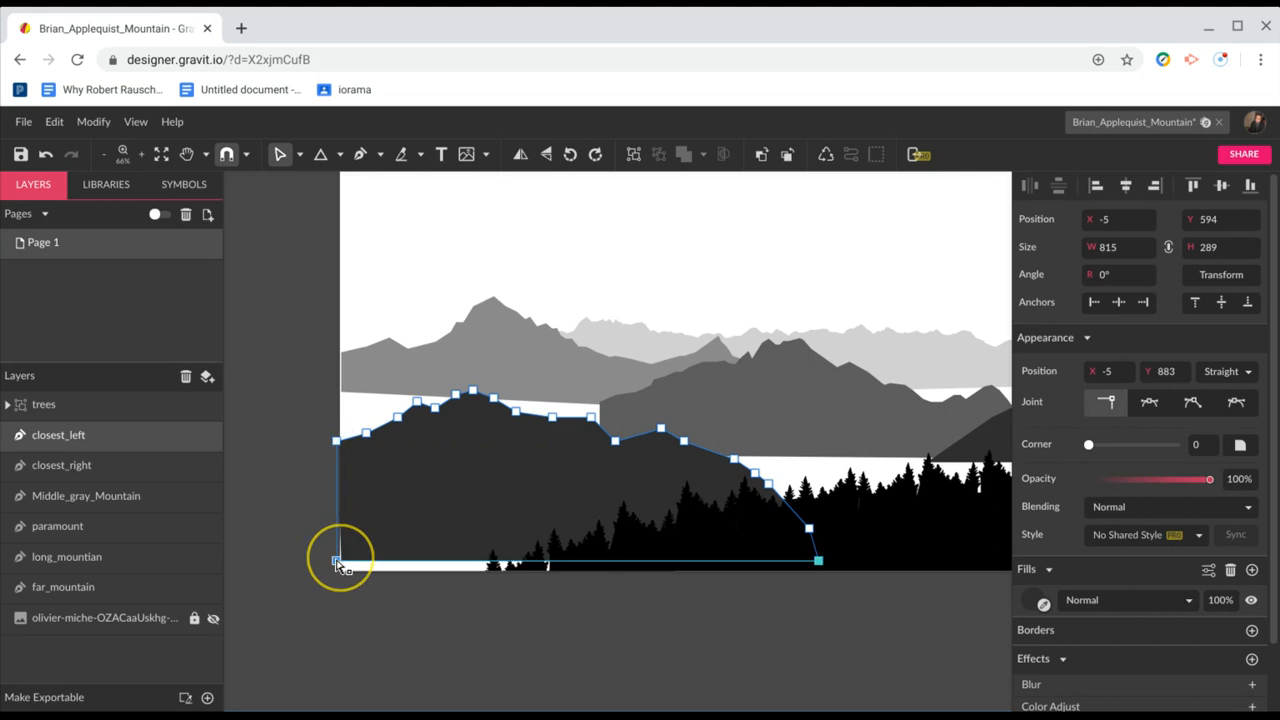
# Extend the paramount mountain past the page's left edge by moving both left corner points outward, the upper one to X -17, Y 541
pyautogui.click(363, 396)
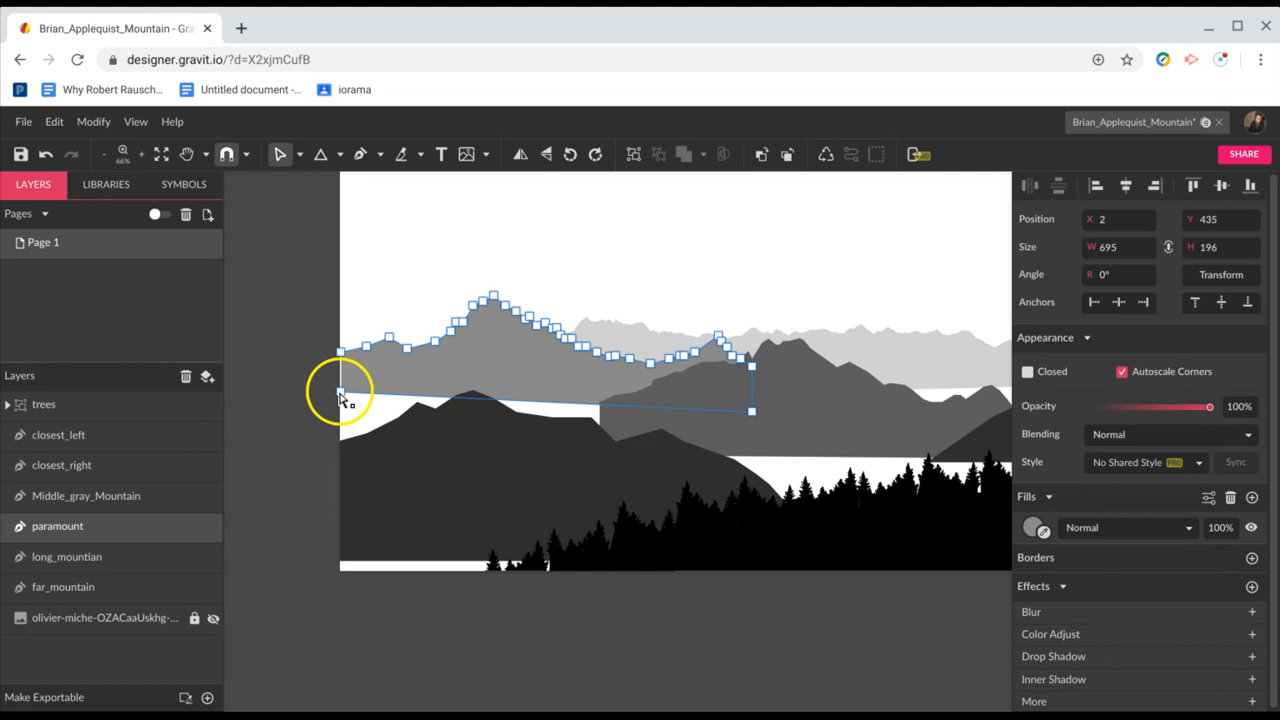
pyautogui.moveTo(341, 398); pyautogui.dragTo(353, 368)
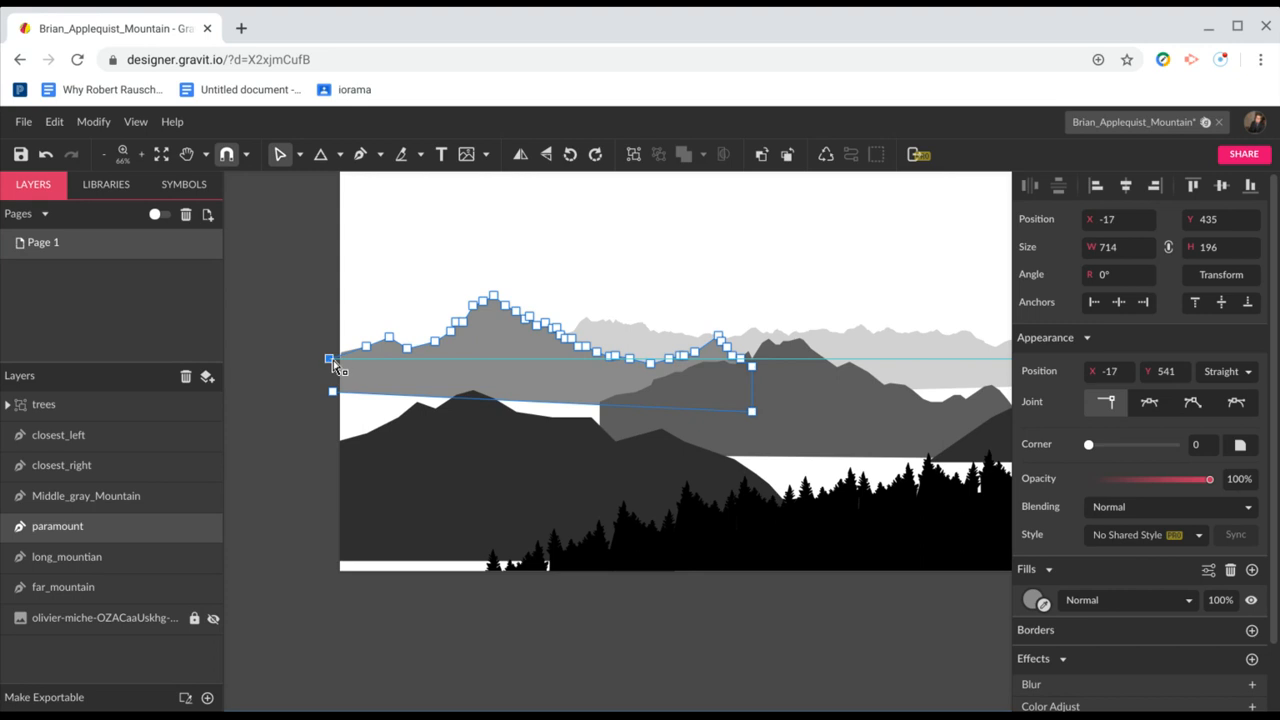
pyautogui.click(306, 411)
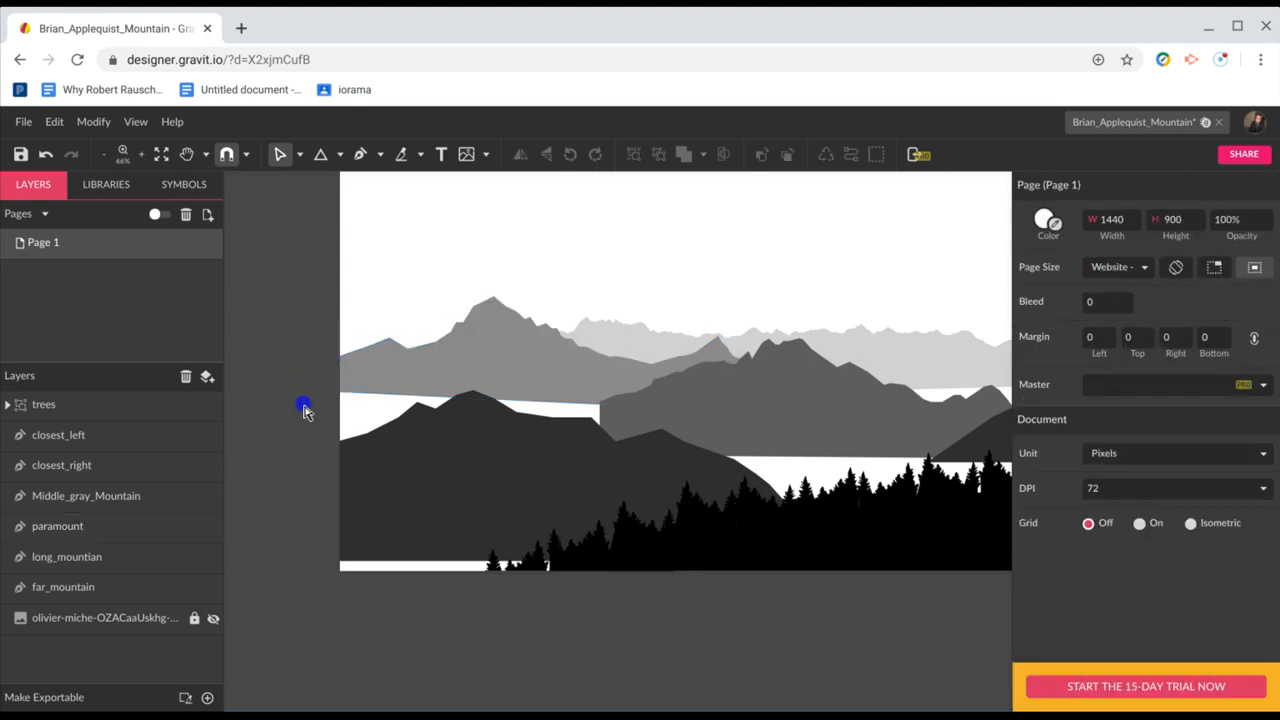
# Extend the closest_right mountain past the page's right edge, moving its upper corner to about X 1466, Y 509 and its lower corner to X 1462, Y 711
pyautogui.hscroll(5, 295, 415)
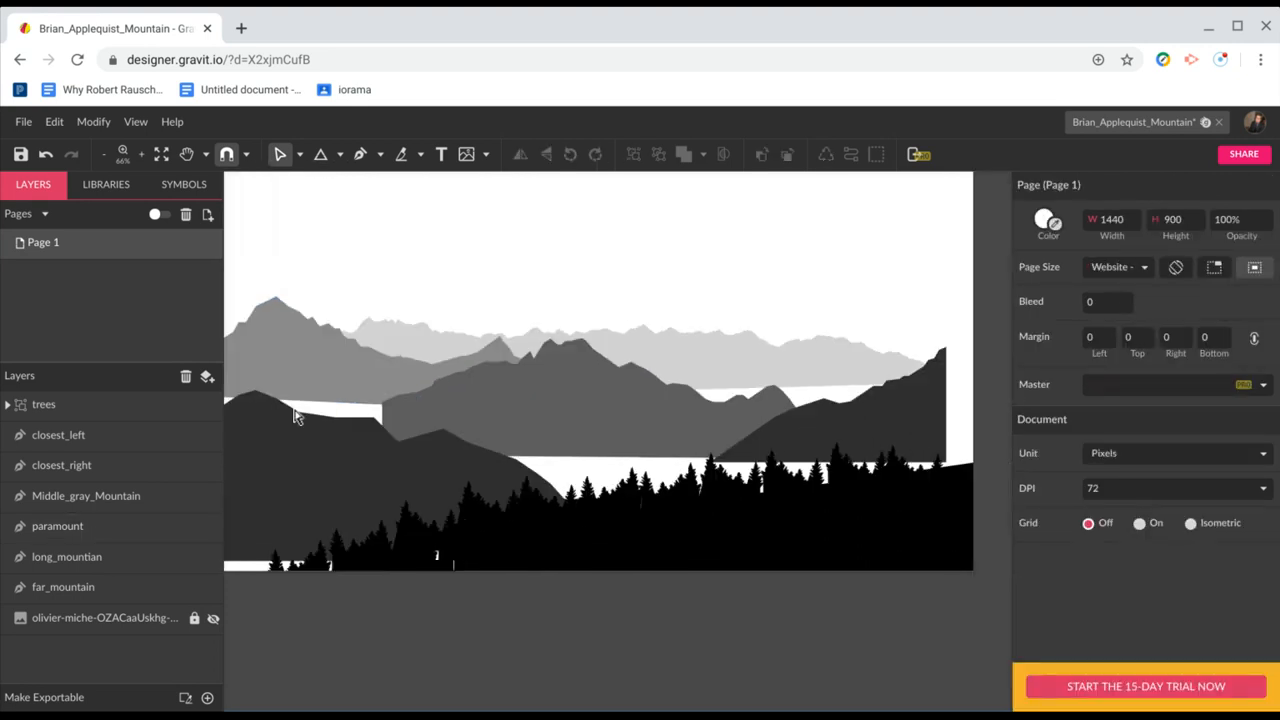
pyautogui.hscroll(5, 295, 415)
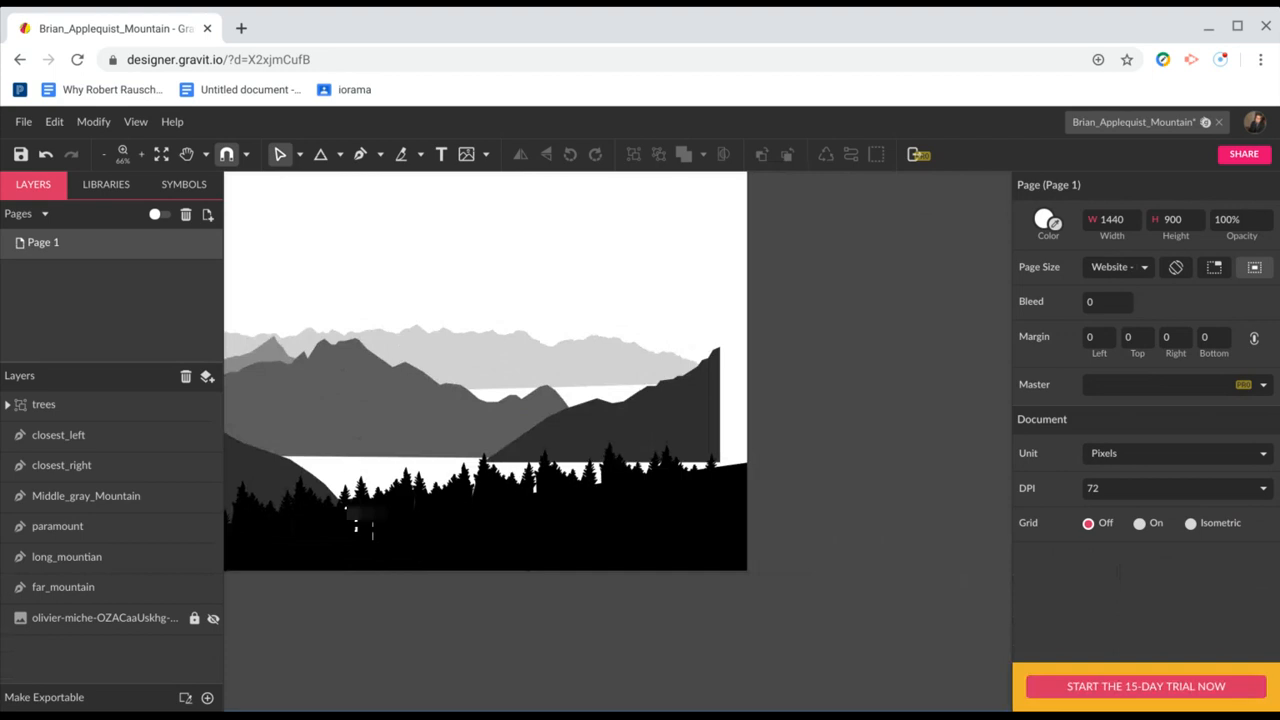
pyautogui.doubleClick(688, 416)
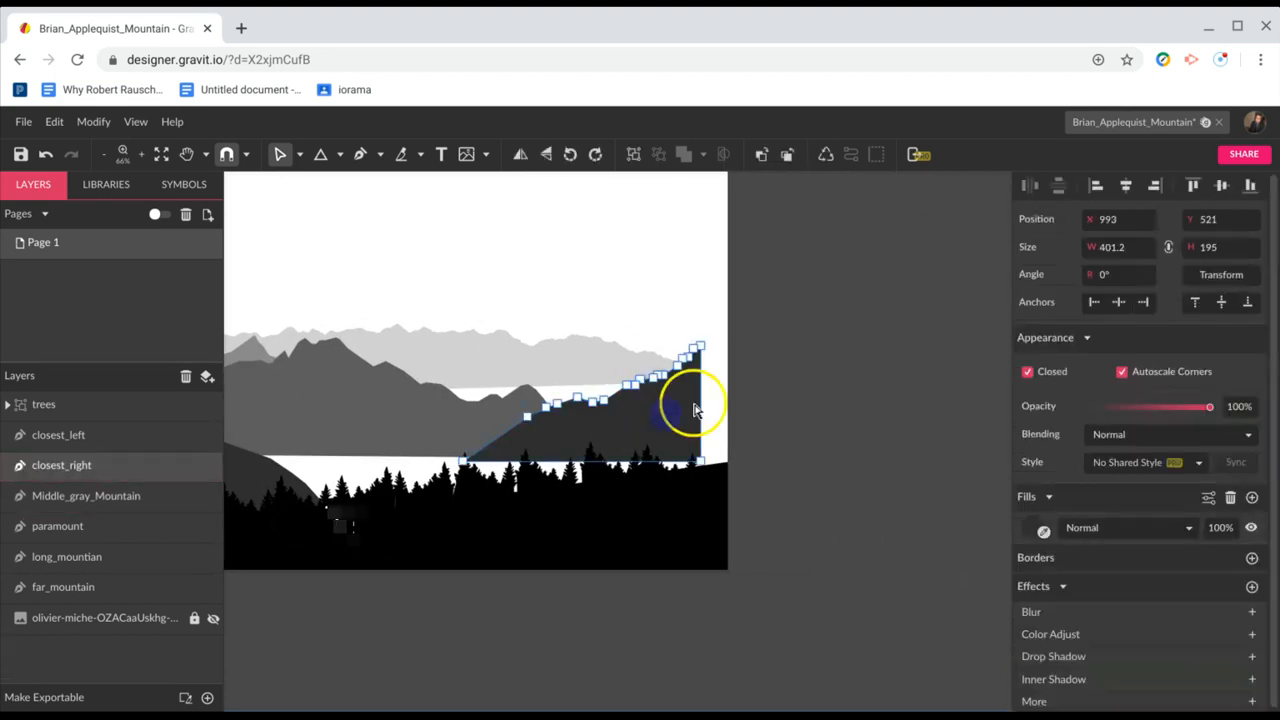
pyautogui.click(698, 347)
pyautogui.moveTo(698, 347); pyautogui.dragTo(742, 340)
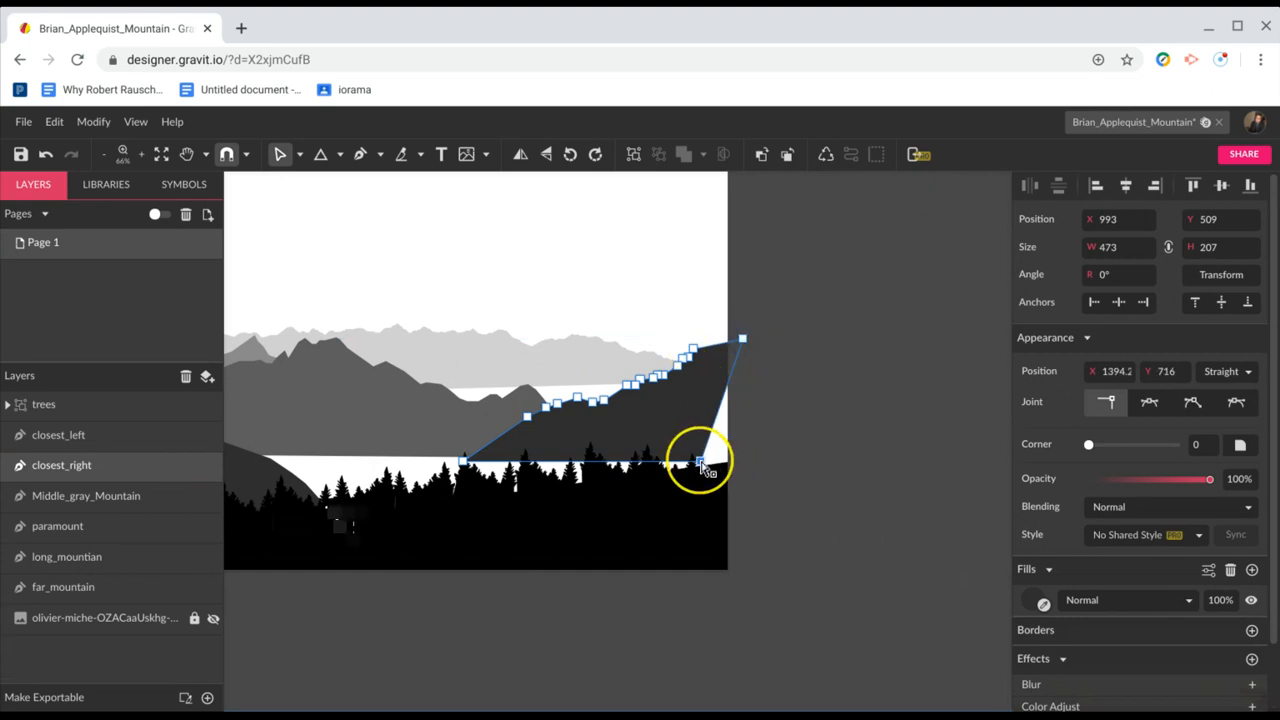
pyautogui.moveTo(700, 463); pyautogui.dragTo(740, 458)
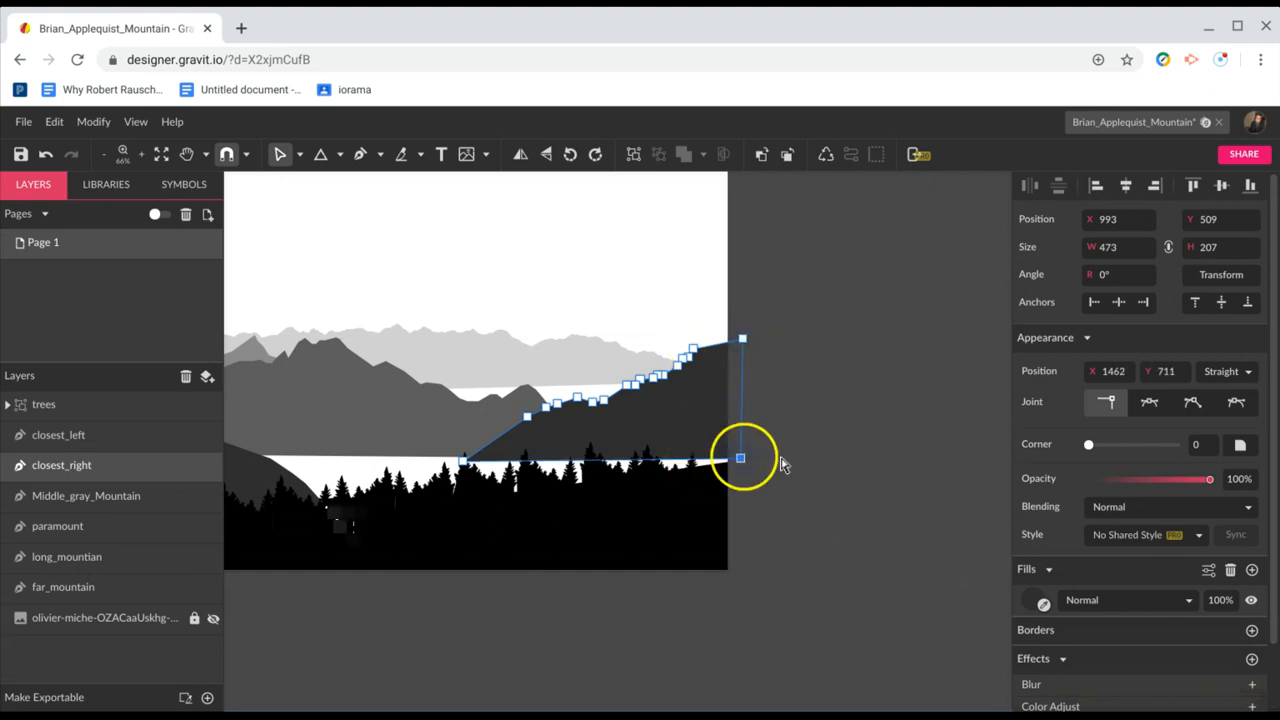
pyautogui.hscroll(-1, 786, 459)
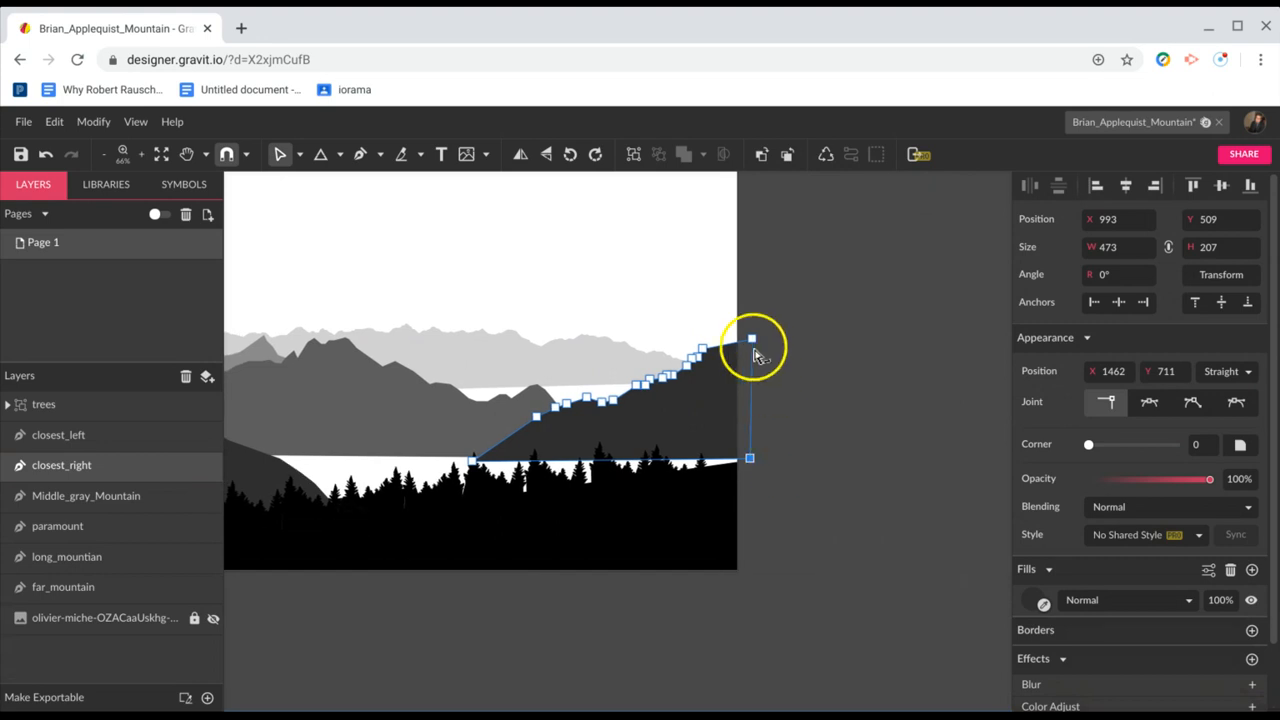
pyautogui.click(838, 488)
pyautogui.click(814, 506)
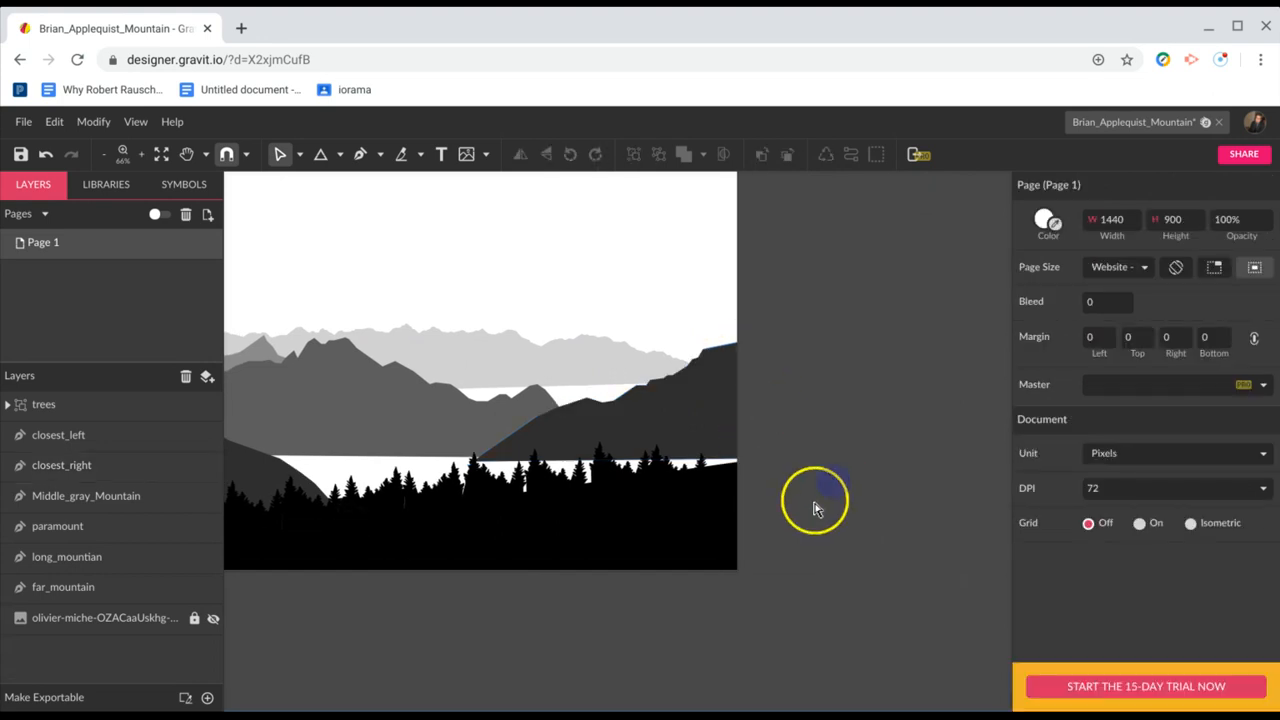
# Draw a light gray rectangle about 1048 by 174.5 px across the lower foreground, starting at X 143, Y 738.5
pyautogui.scroll(1, 812, 512)
pyautogui.hscroll(-3, 811, 512)
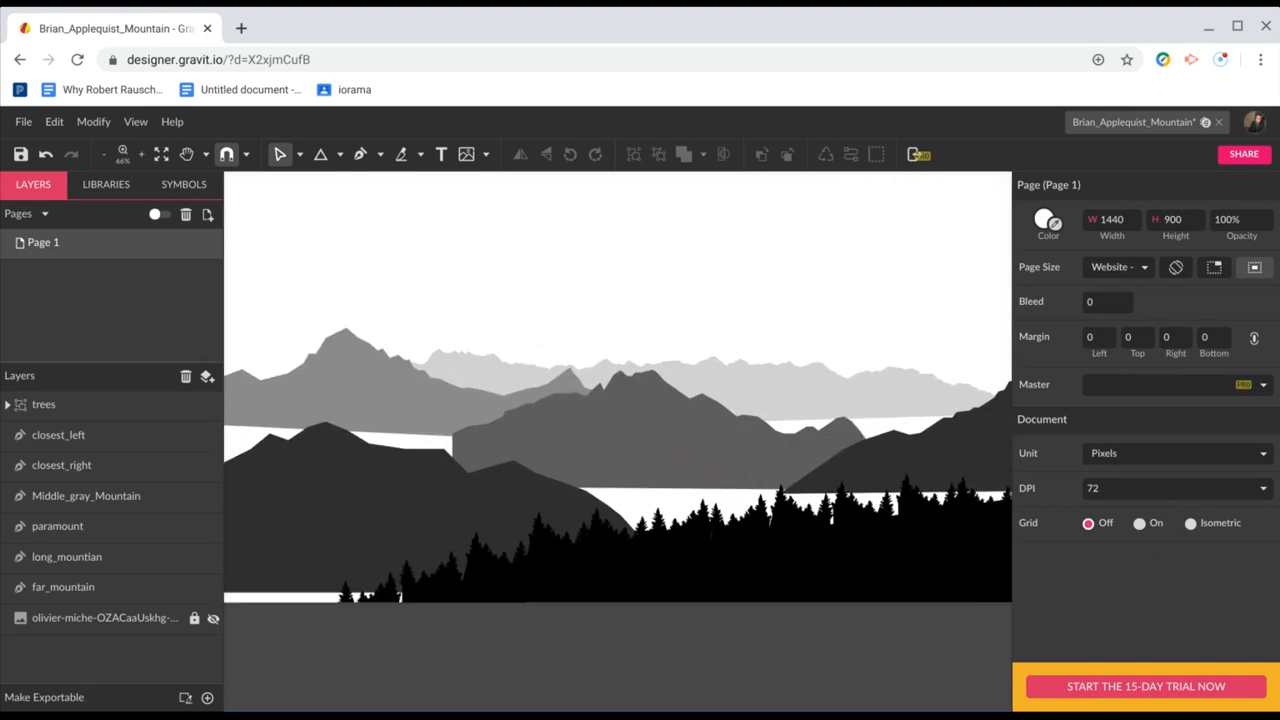
pyautogui.hscroll(-2, 617, 387)
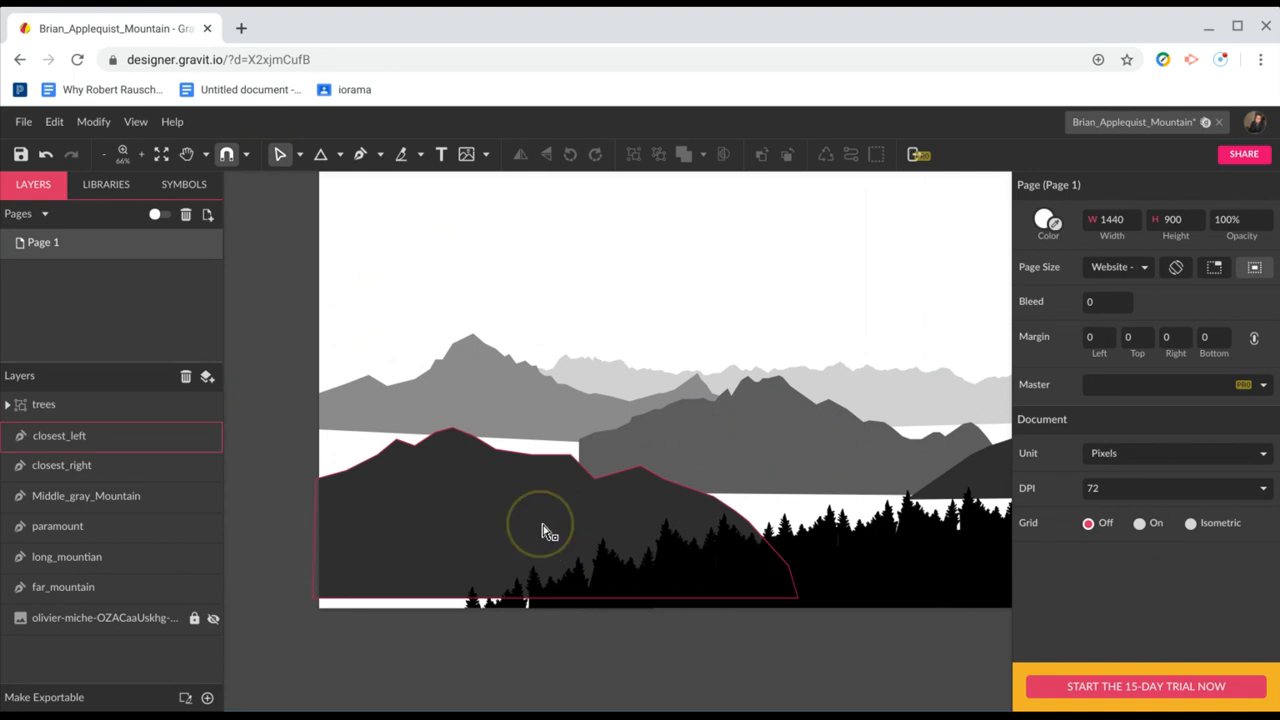
pyautogui.press('r')
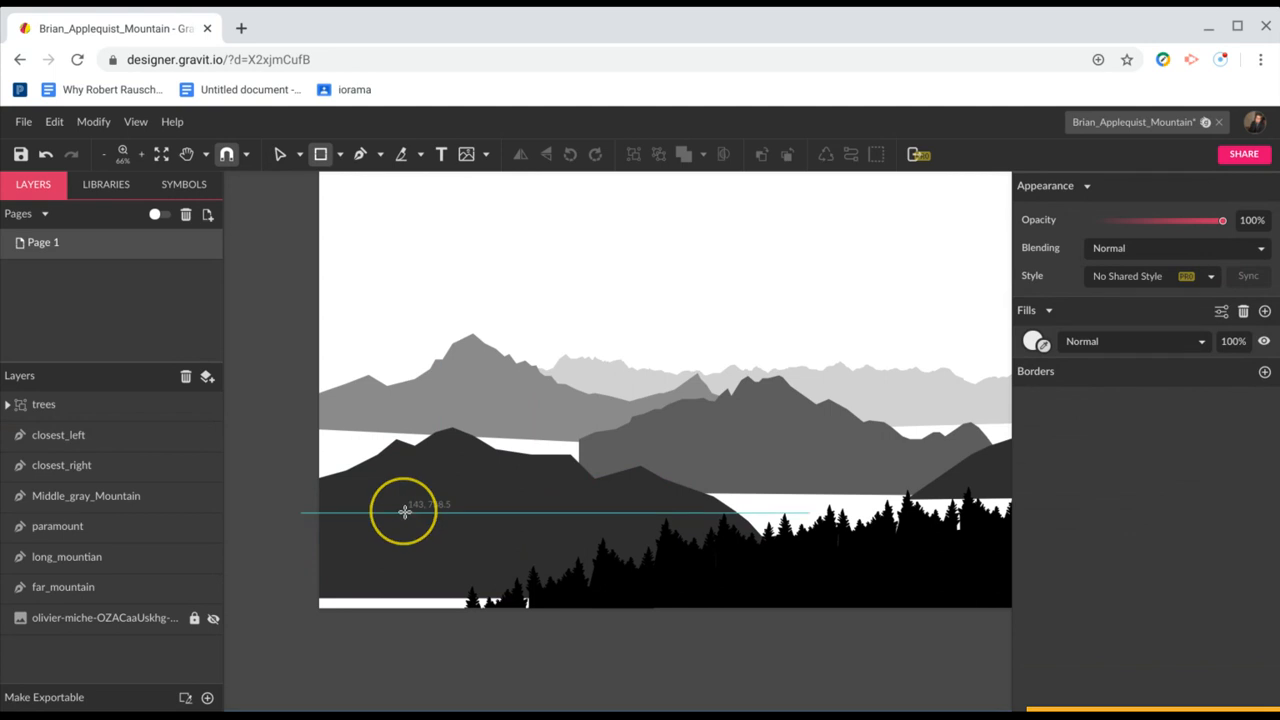
pyautogui.moveTo(403, 513)
pyautogui.mouseDown()
pyautogui.moveTo(551, 600)
pyautogui.moveTo(1022, 616)
pyautogui.mouseUp()
pyautogui.click(824, 565)
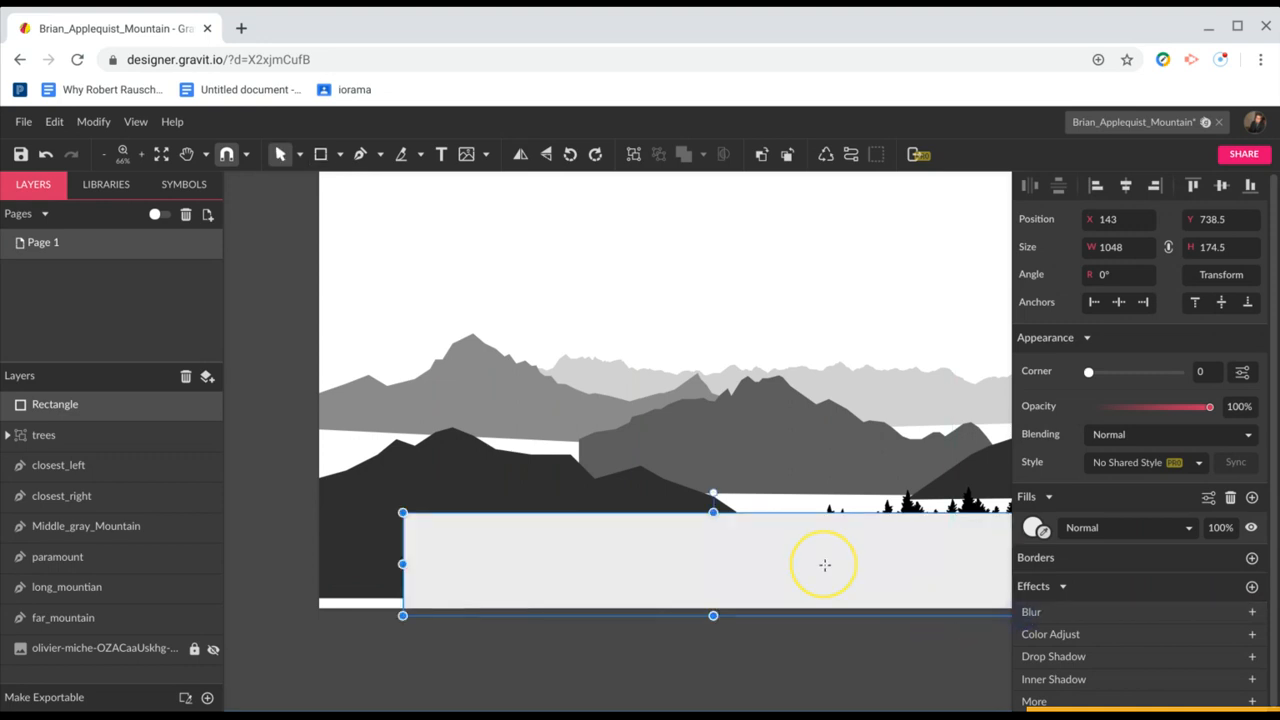
# Stretch the rectangle to both page edges so that it starts at X 0 and is 1440 px wide
pyautogui.hscroll(3, 824, 565)
pyautogui.hscroll(2, 824, 565)
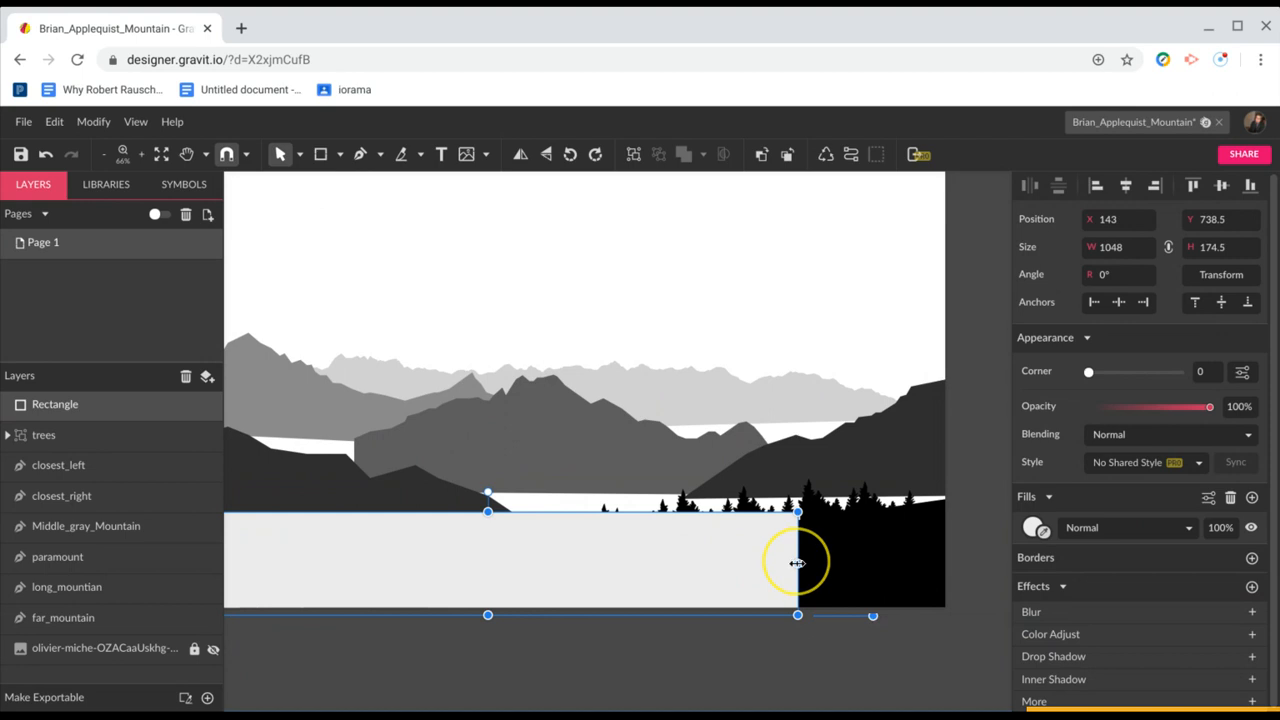
pyautogui.moveTo(797, 563); pyautogui.dragTo(945, 575)
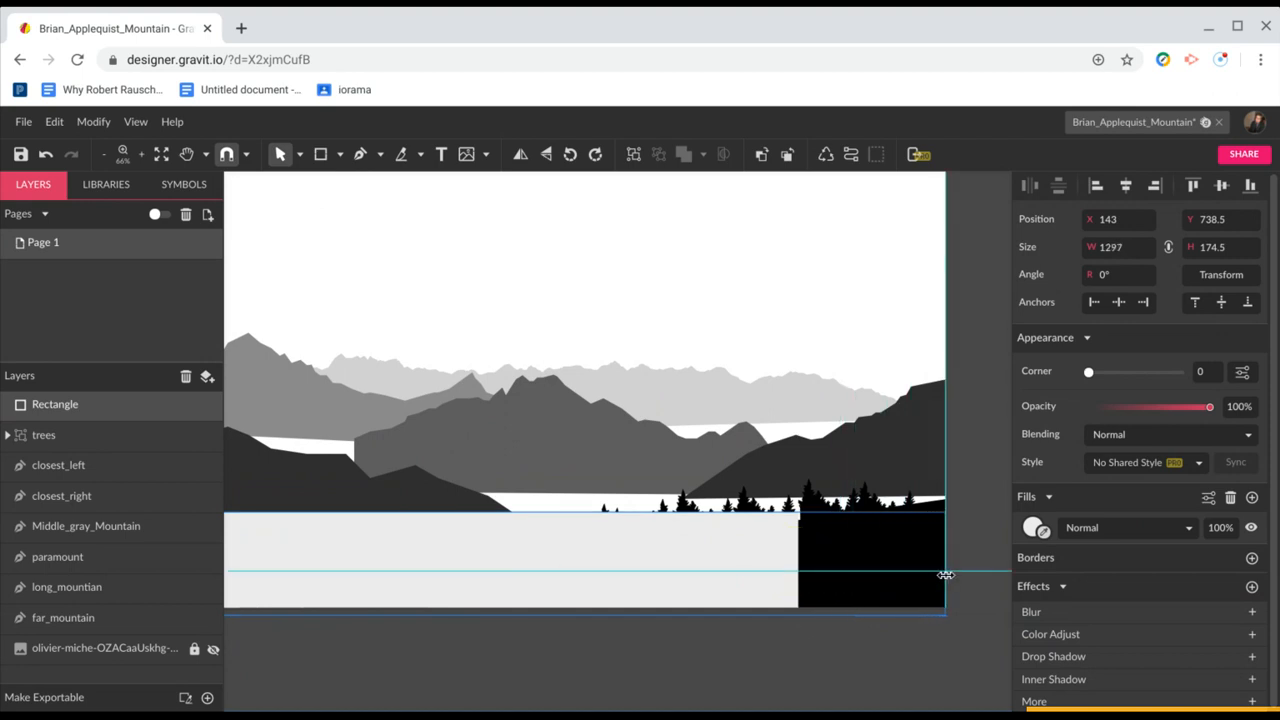
pyautogui.hscroll(-3, 480, 535)
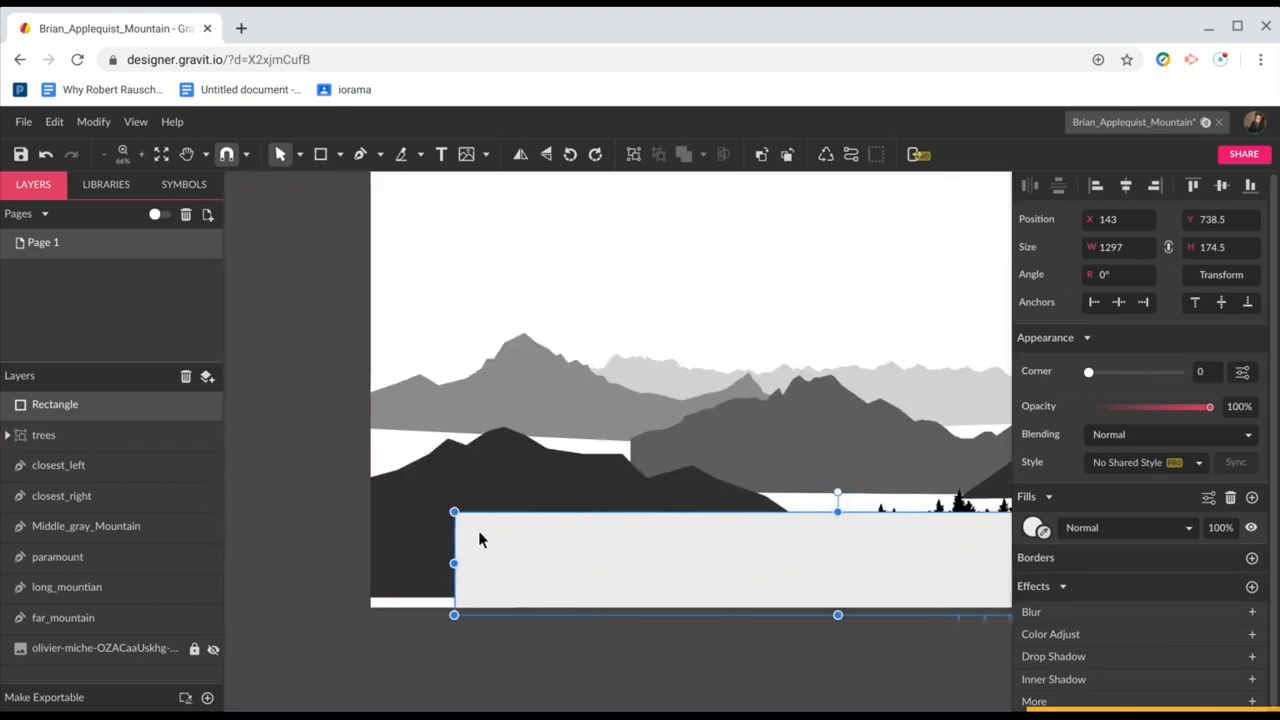
pyautogui.moveTo(455, 566); pyautogui.dragTo(370, 563)
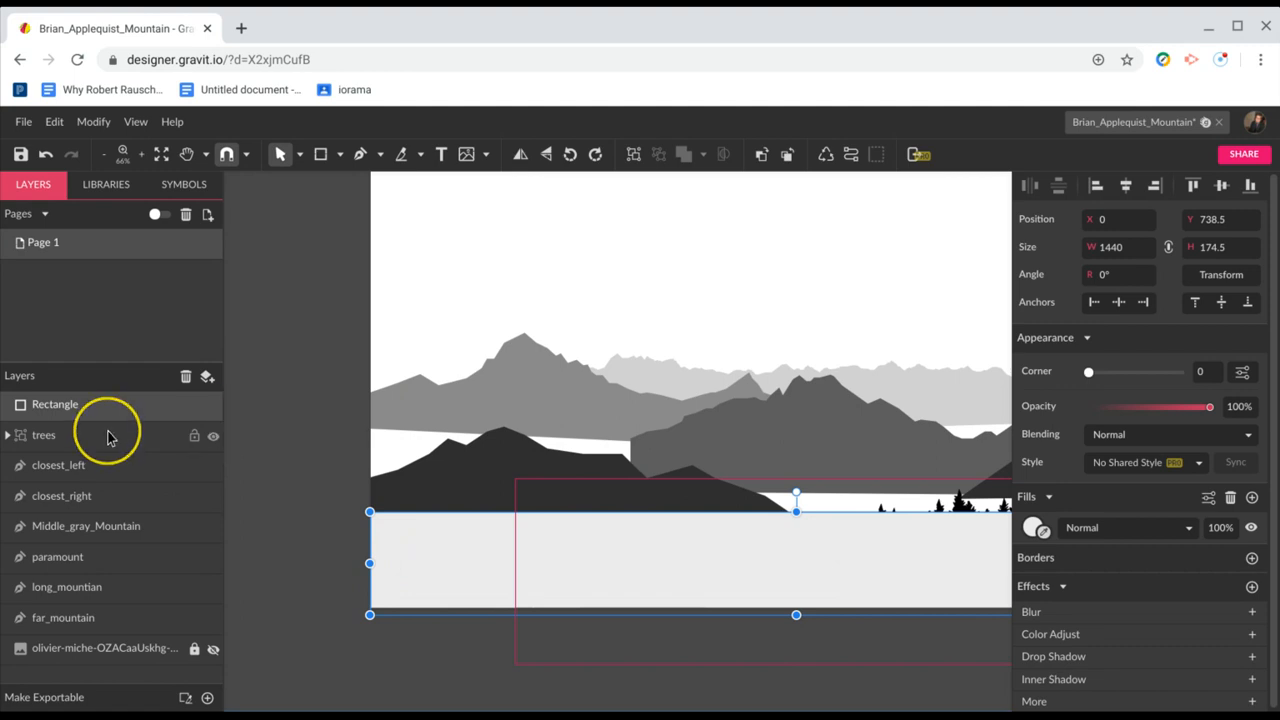
# Move the rectangle directly beneath the trees group and above closest_left in the layer order
pyautogui.moveTo(107, 418); pyautogui.dragTo(105, 450)
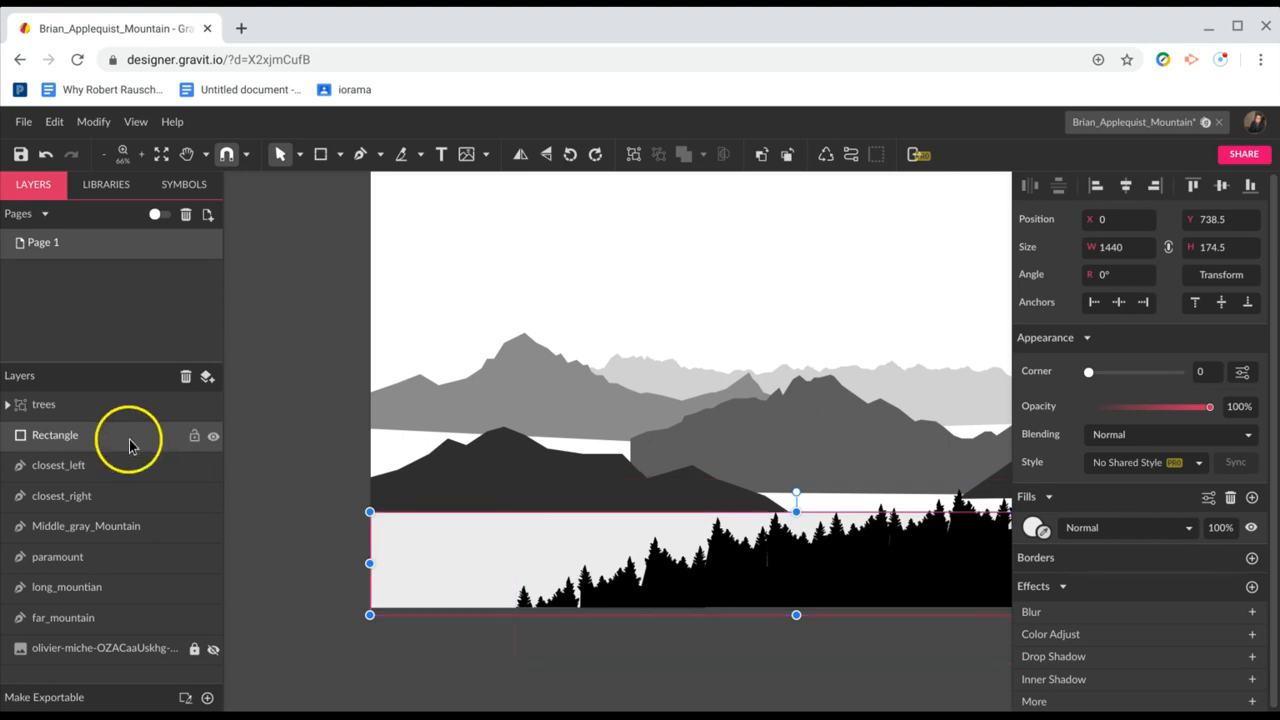
pyautogui.hscroll(5, 632, 510)
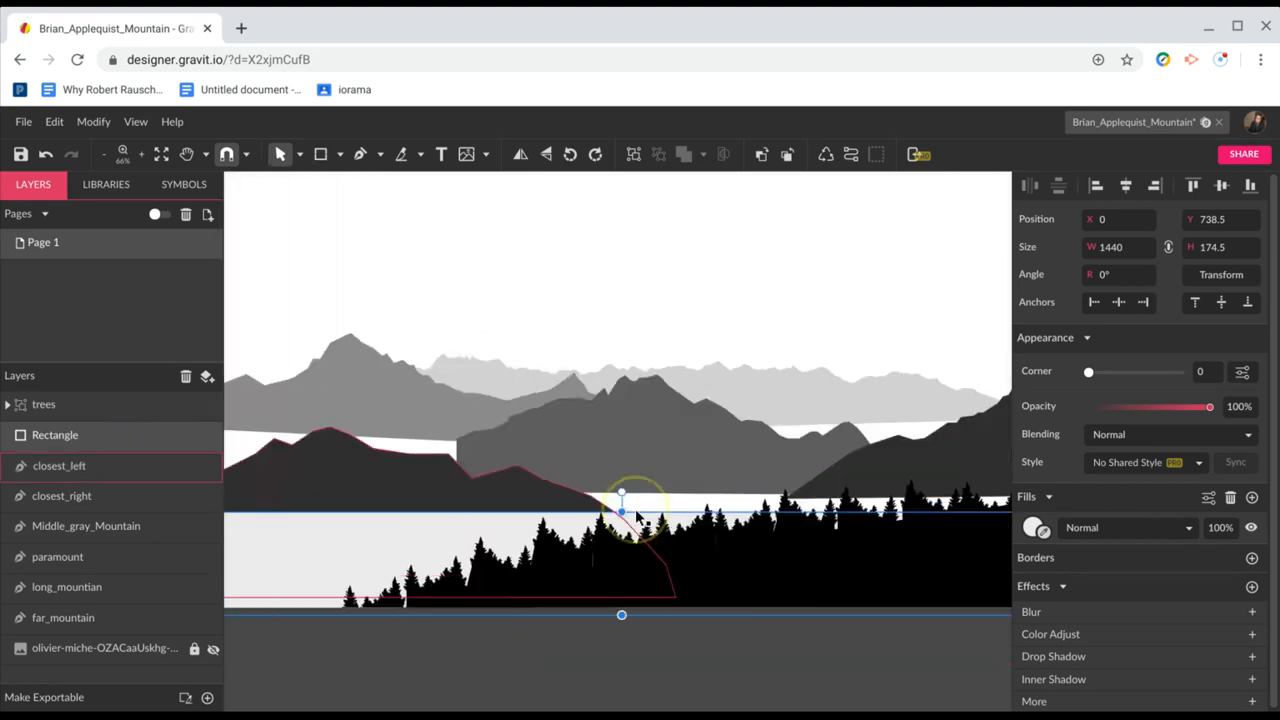
pyautogui.hscroll(-4, 630, 513)
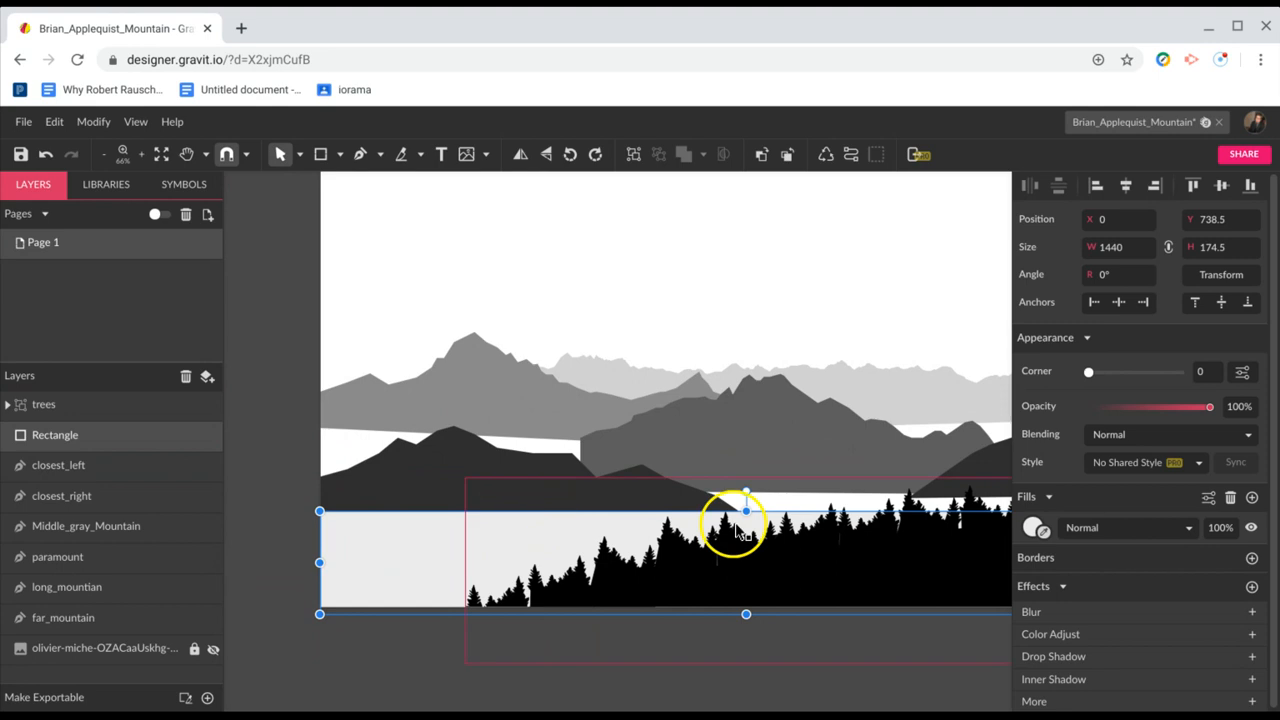
# Add a Blur effect with a radius of 38.3 to the rectangle
pyautogui.click(1157, 614)
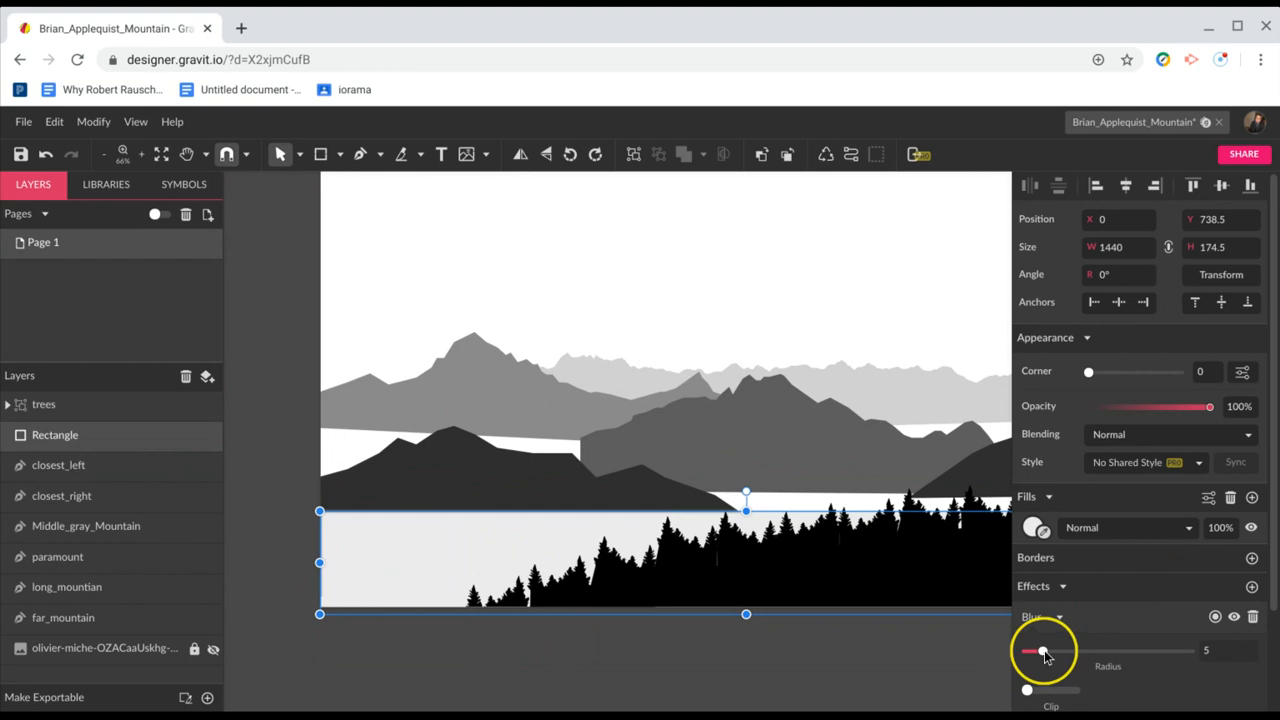
pyautogui.moveTo(1068, 652); pyautogui.dragTo(1117, 652)
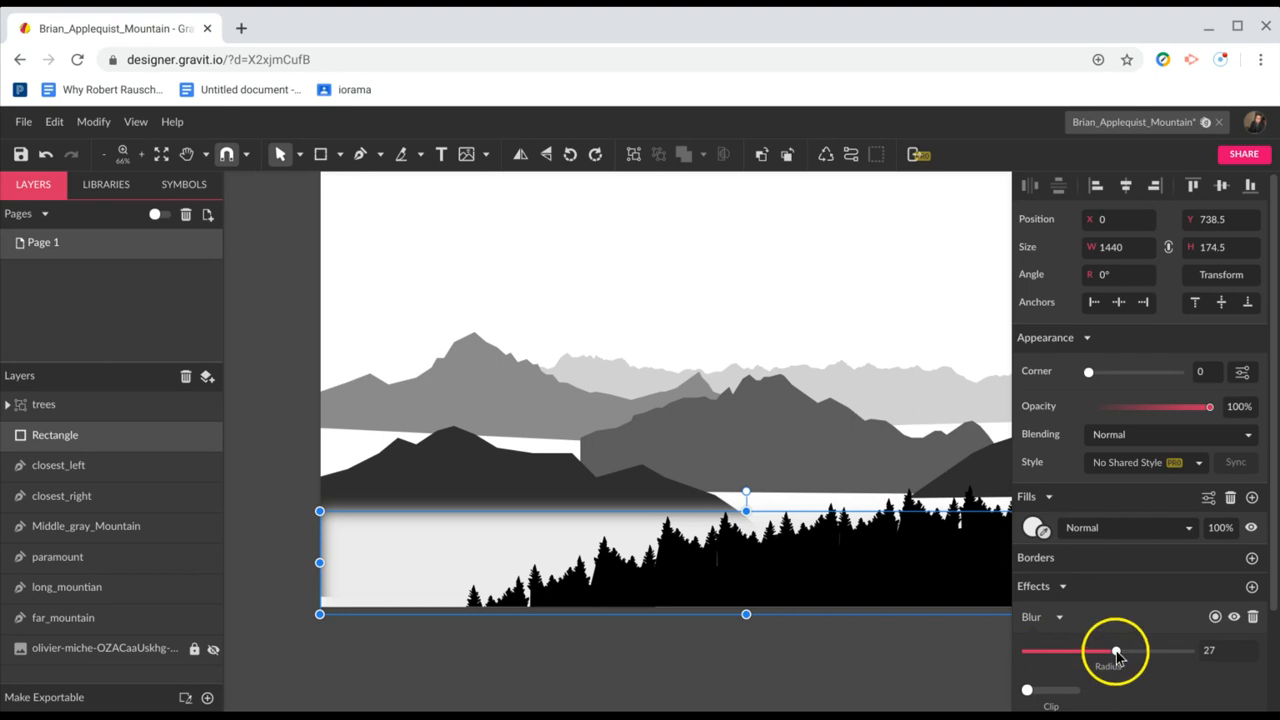
pyautogui.moveTo(1119, 651); pyautogui.dragTo(1156, 660)
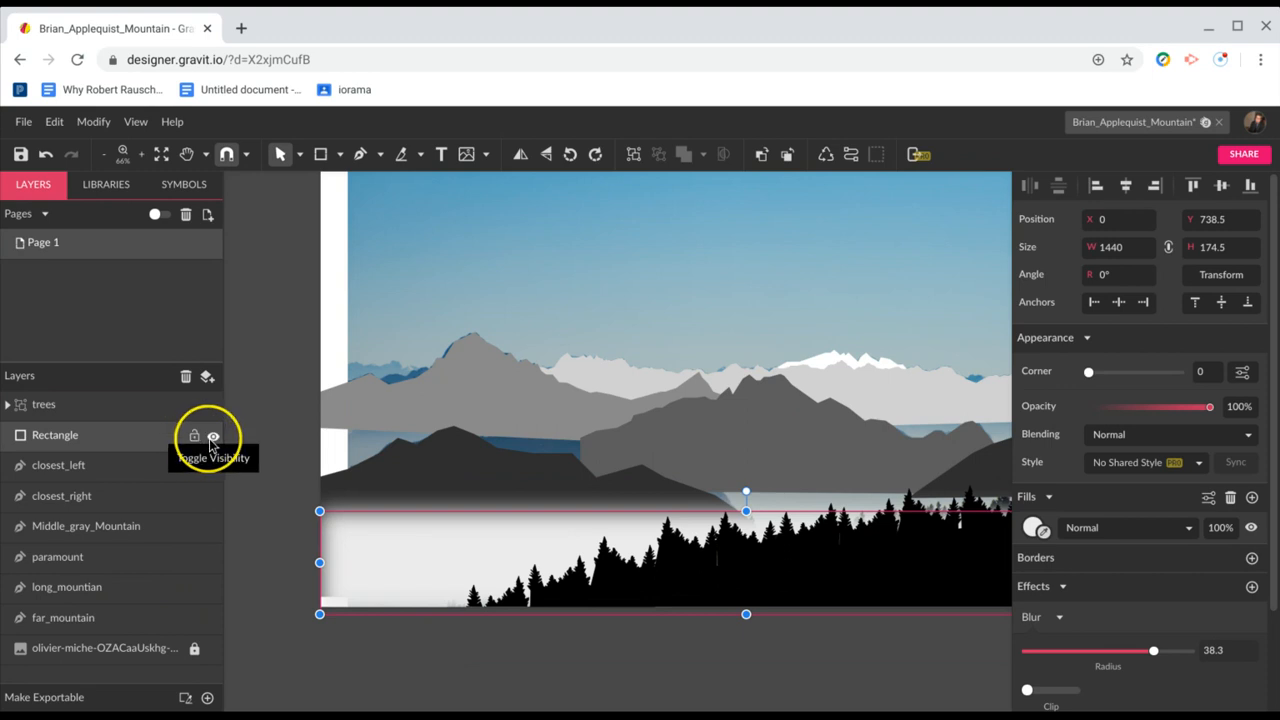
# Toggle the visibility of the fog rectangle and the closest_left mountain to compare the scene with each hidden
pyautogui.click(212, 438)
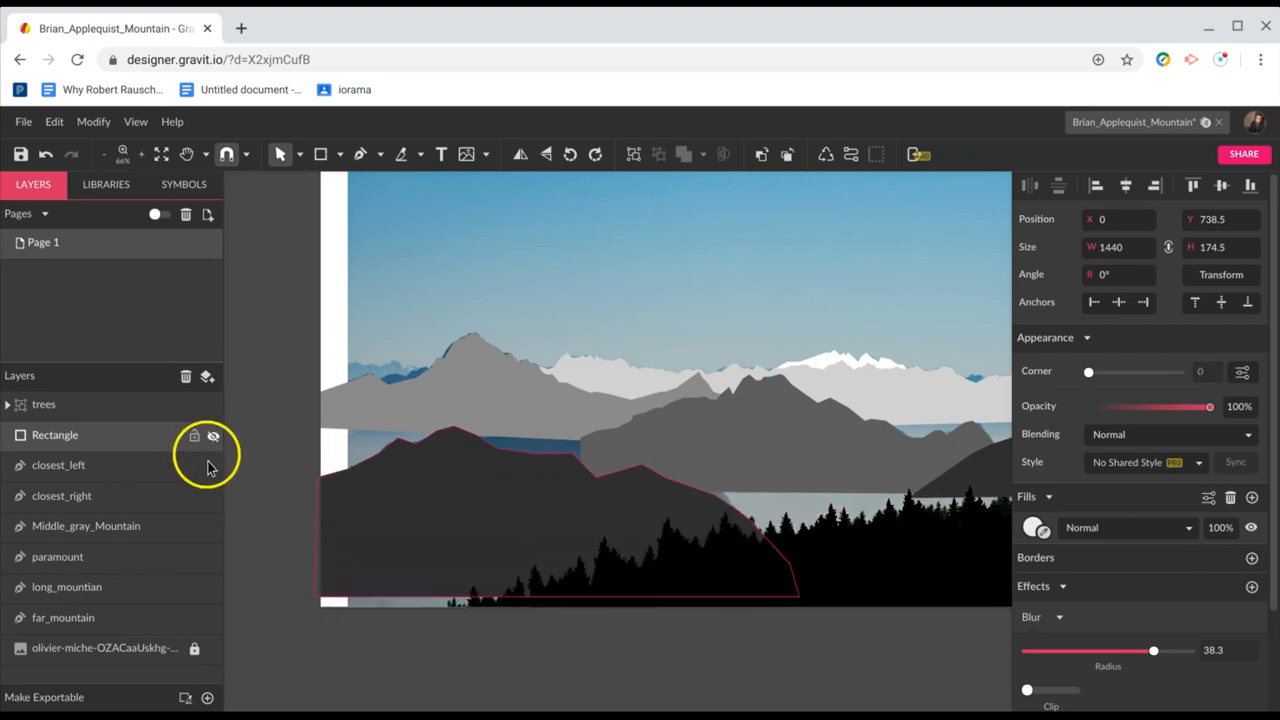
pyautogui.click(212, 468)
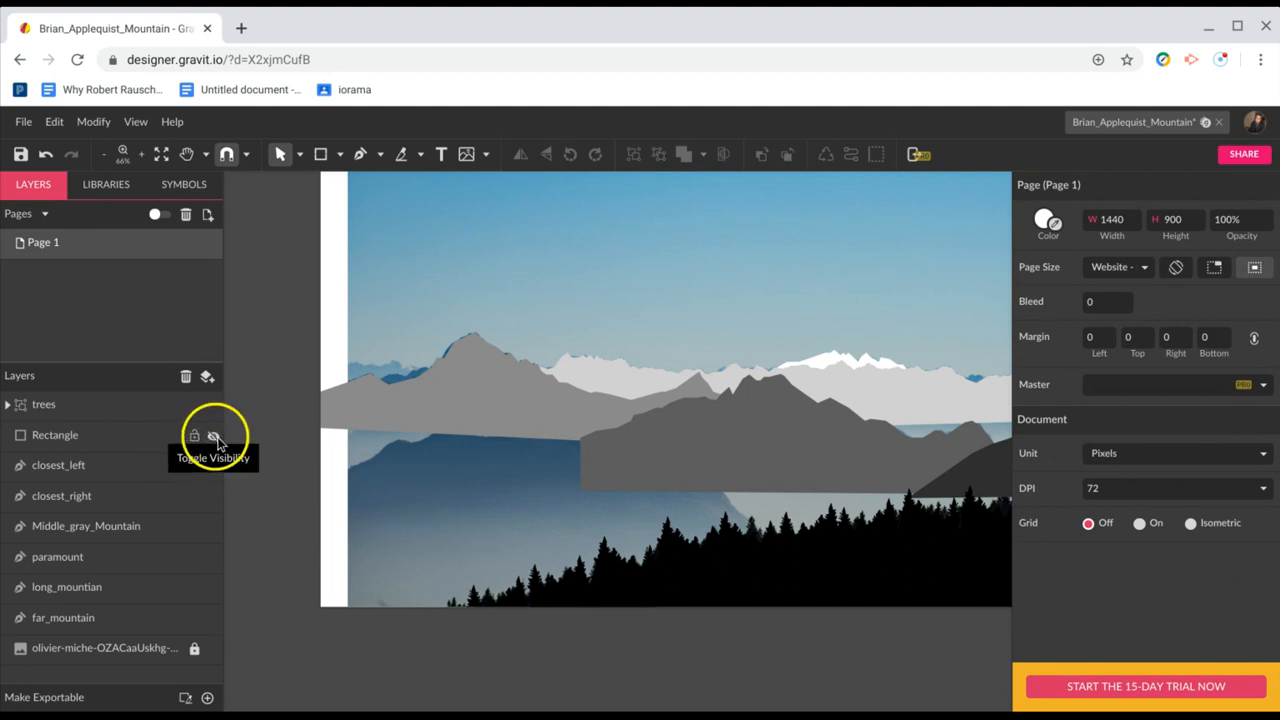
pyautogui.click(216, 437)
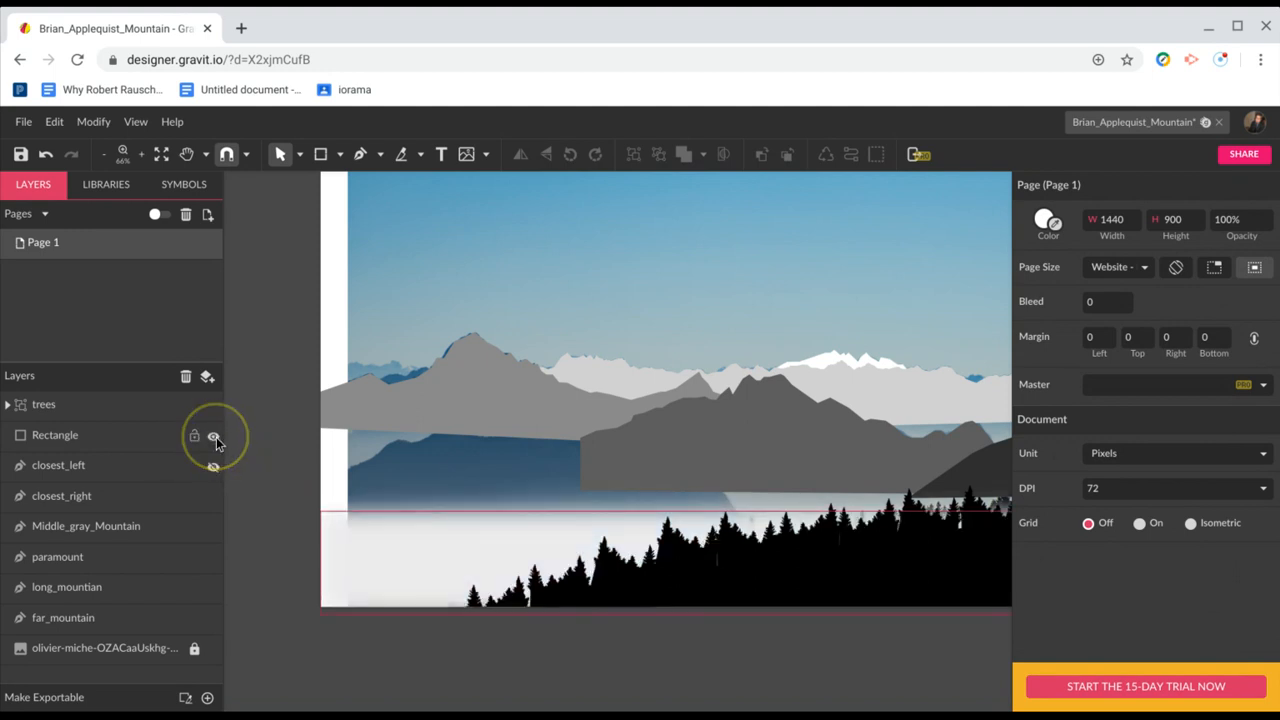
pyautogui.click(213, 466)
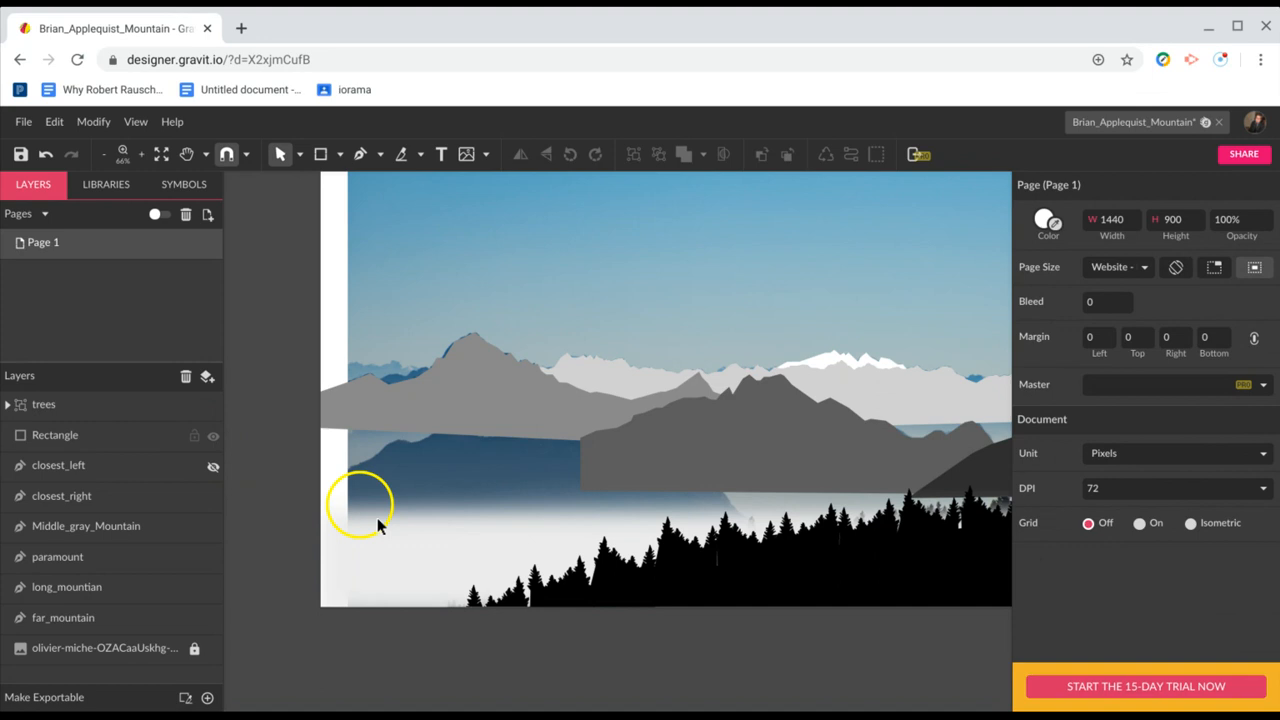
pyautogui.click(213, 467)
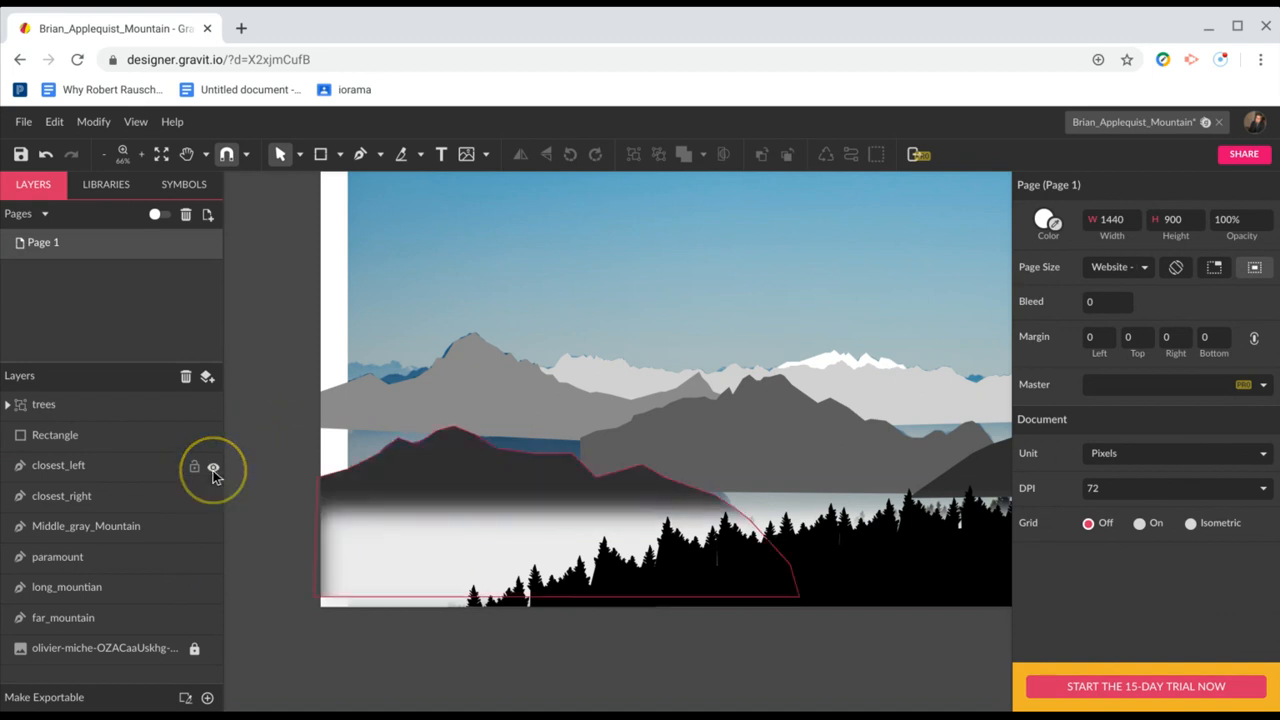
# Examine the blurred fog and the bases of the nearest mountains across the full page width
pyautogui.click(463, 491)
pyautogui.hscroll(5, 508, 496)
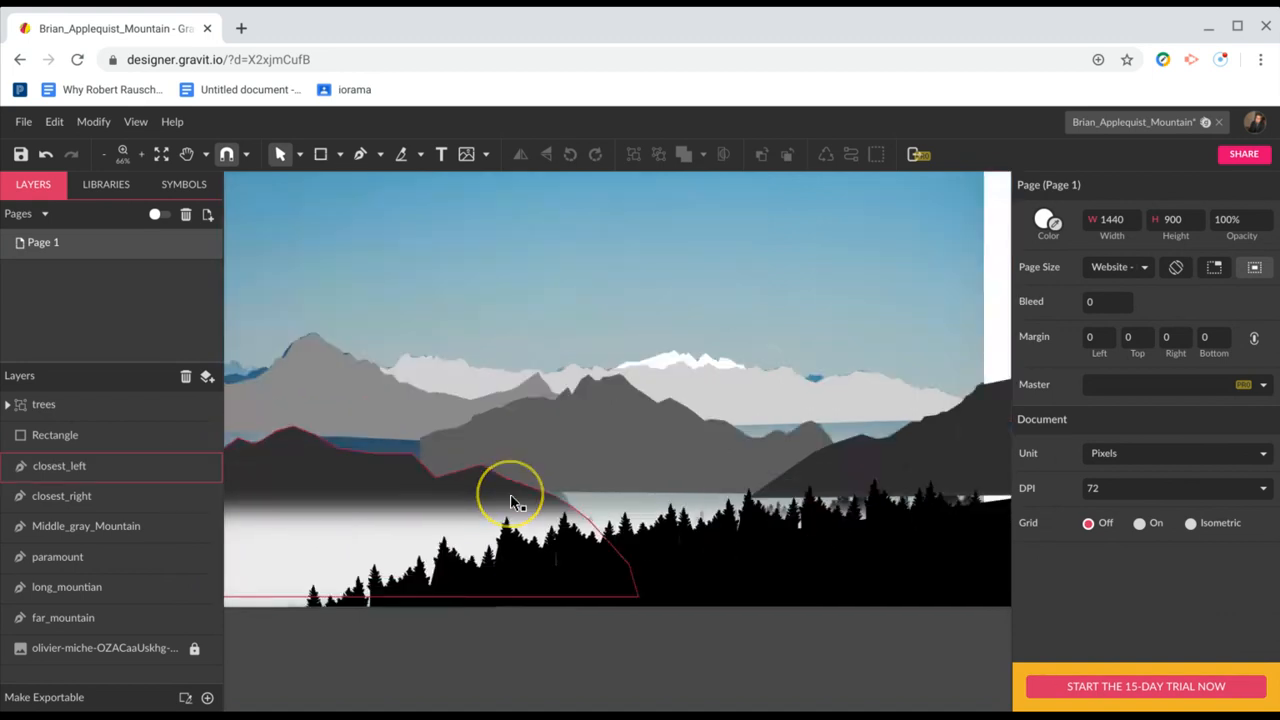
pyautogui.hscroll(-2, 510, 500)
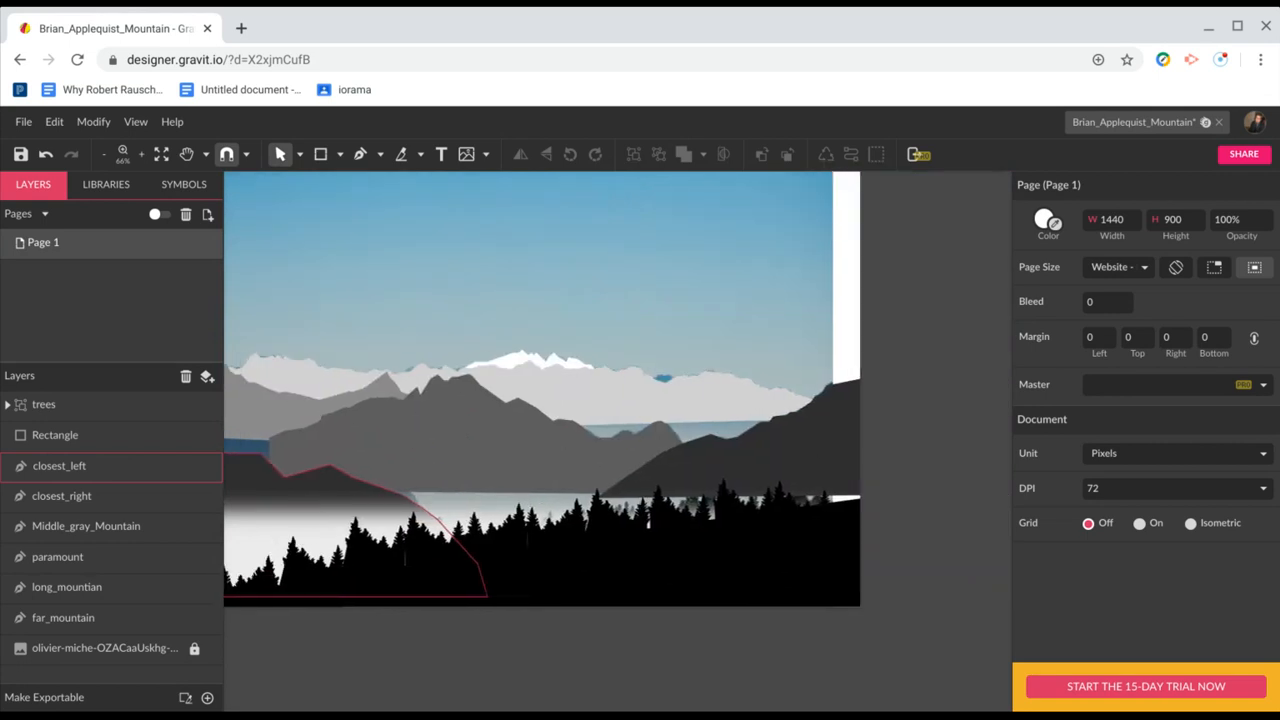
pyautogui.hscroll(-5, 508, 492)
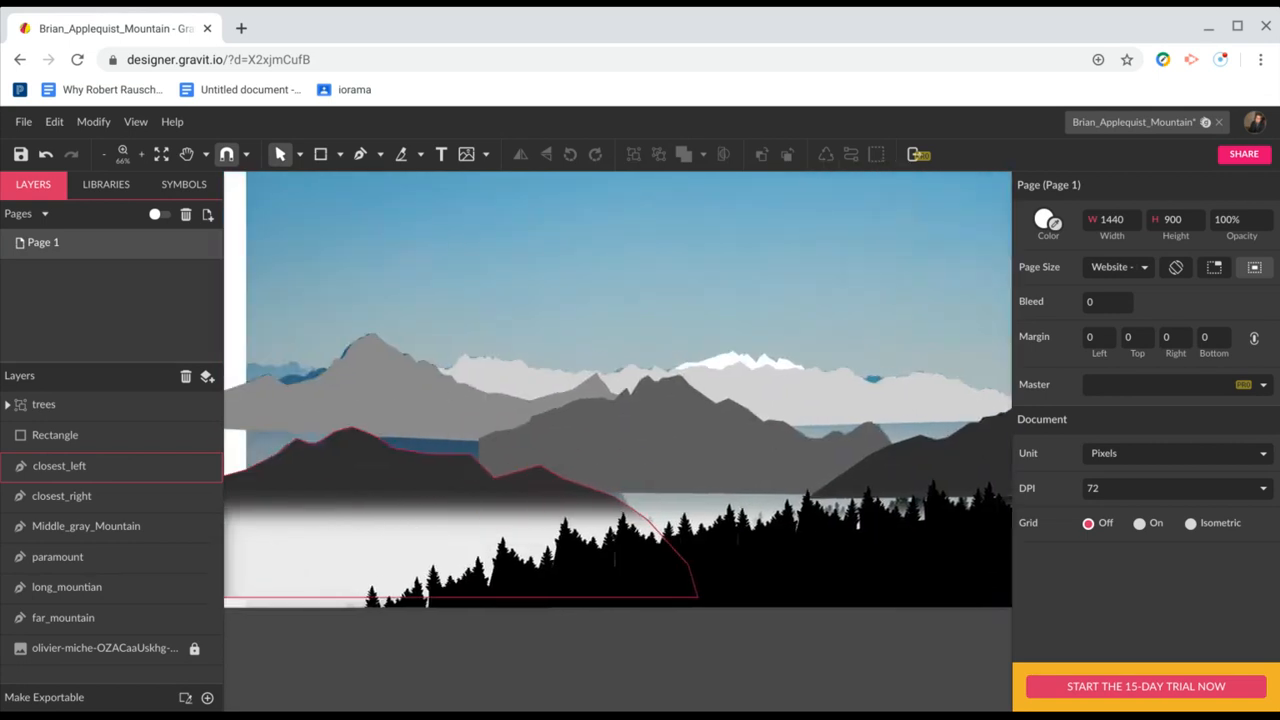
pyautogui.click(508, 492)
pyautogui.hscroll(2, 618, 389)
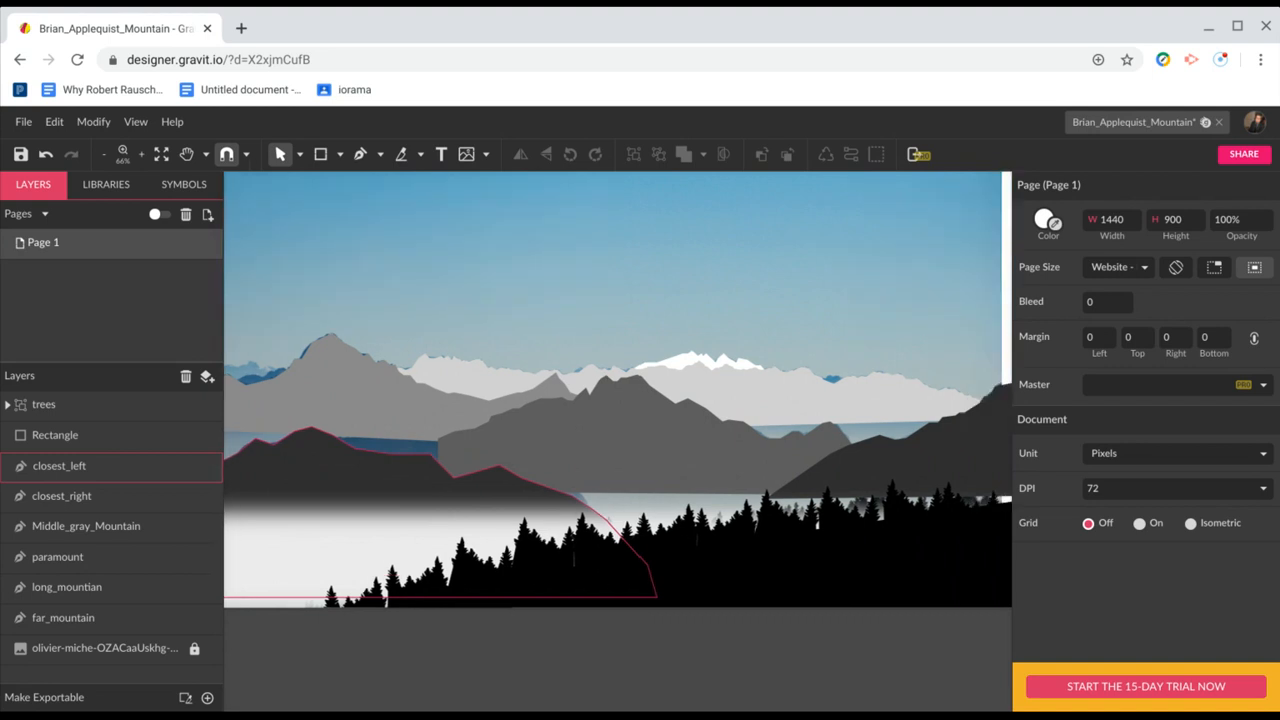
pyautogui.hscroll(-3, 514, 492)
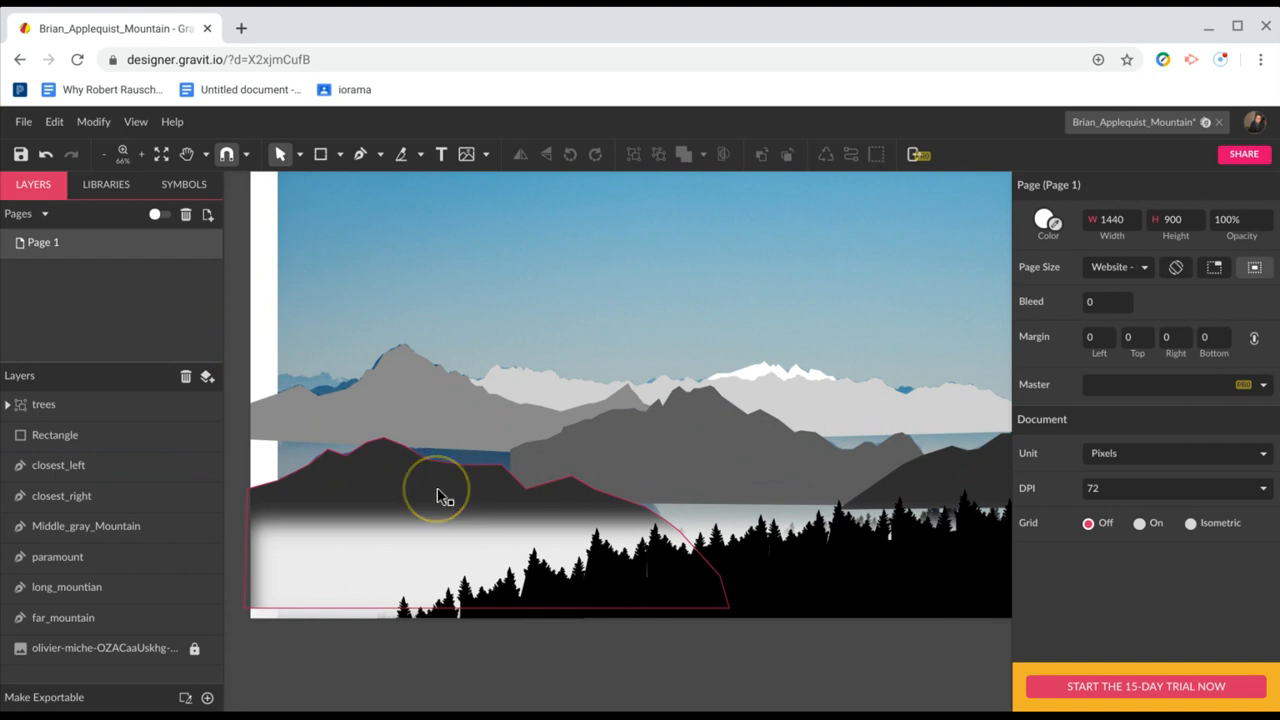
pyautogui.hscroll(3, 440, 495)
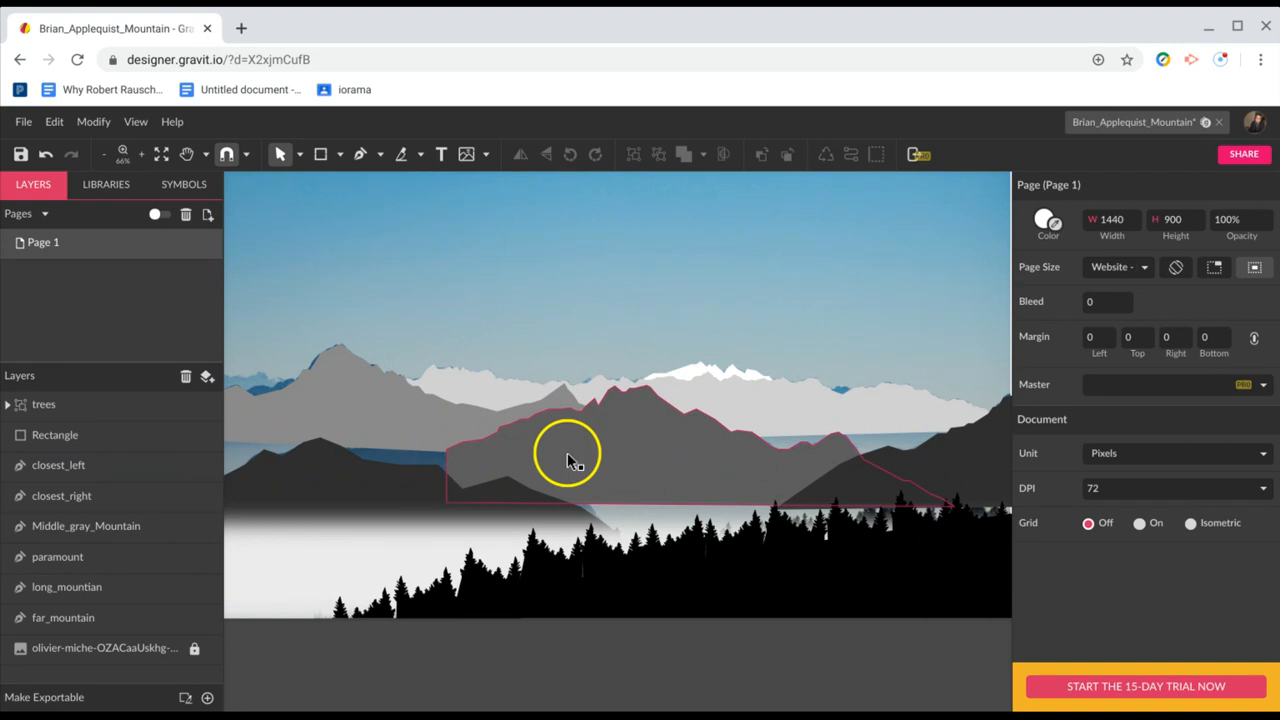
# Draw a rectangle about 1125 by 50.5 px directly above closest_right in the layer order, starting at X 0, Y 608.5
pyautogui.click(567, 461)
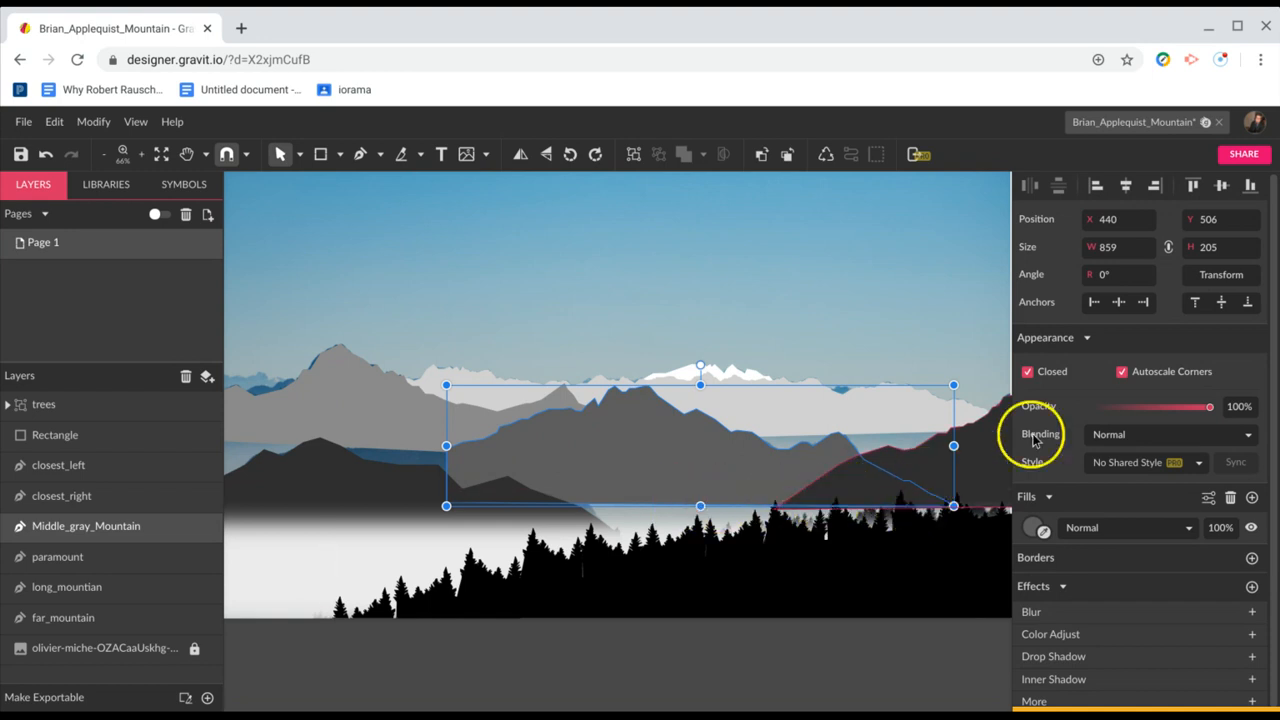
pyautogui.click(975, 463)
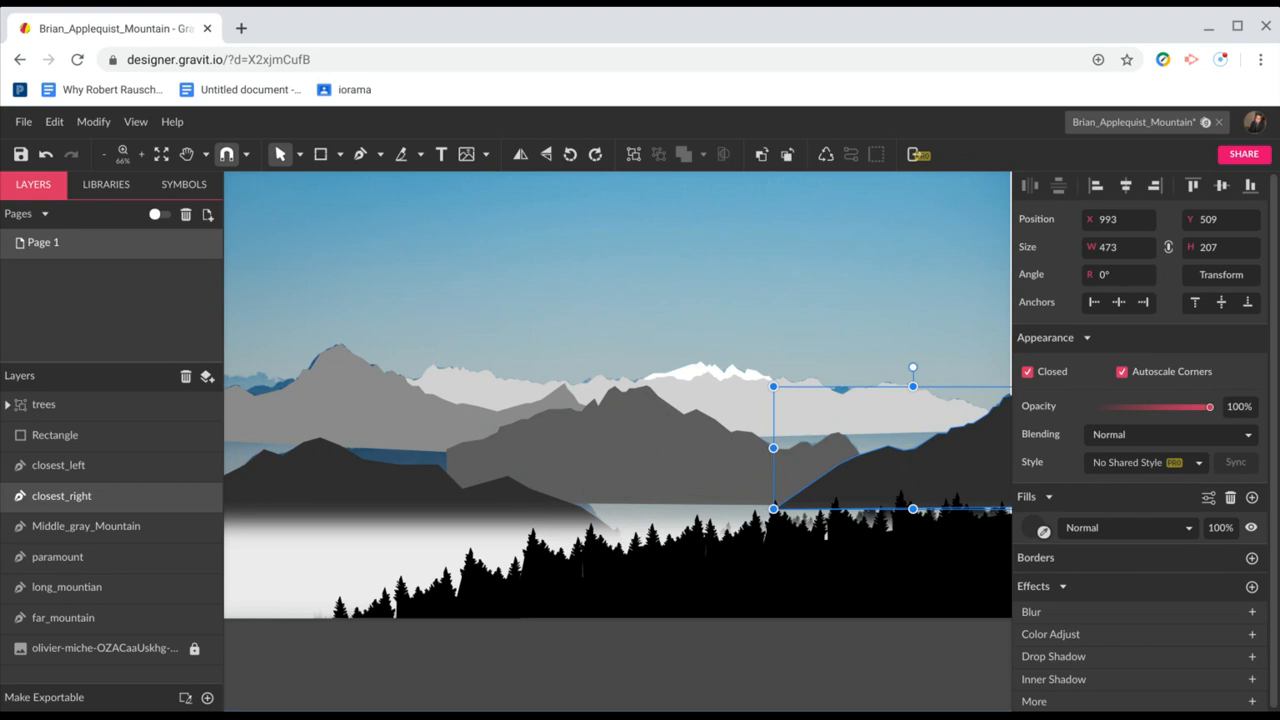
pyautogui.press('r')
pyautogui.moveTo(286, 503); pyautogui.dragTo(467, 513)
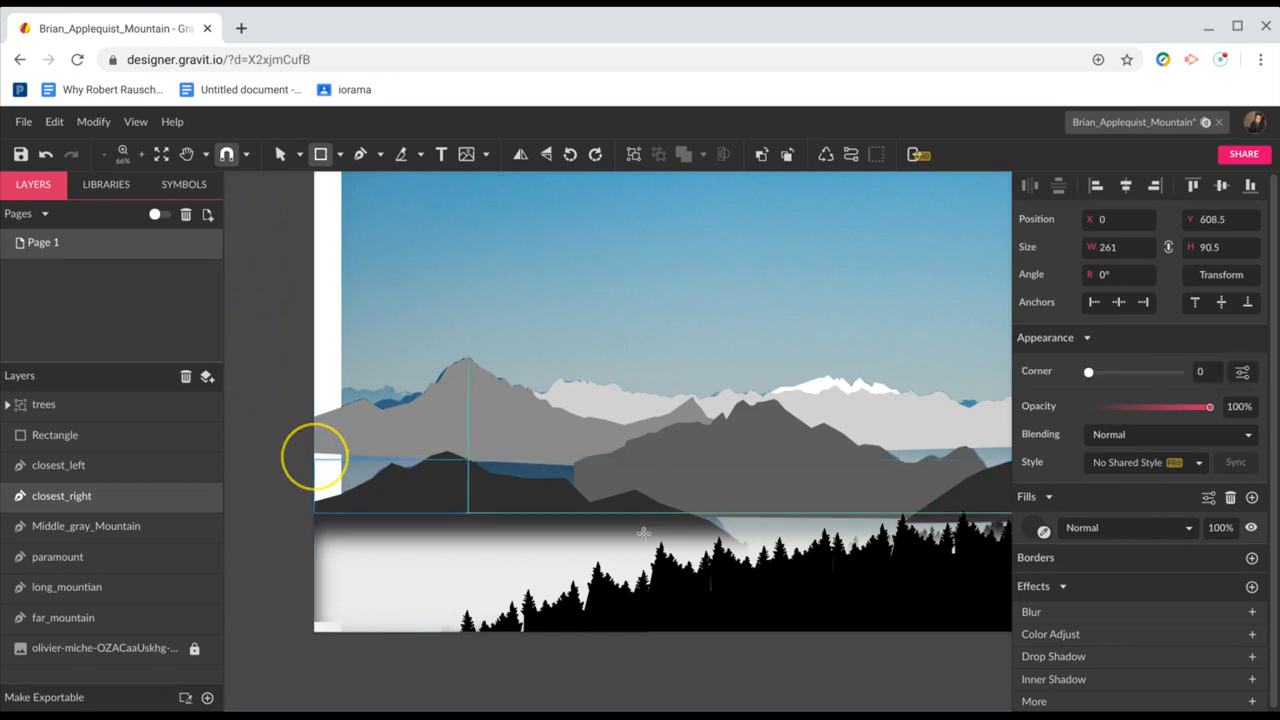
pyautogui.moveTo(669, 527); pyautogui.dragTo(822, 527)
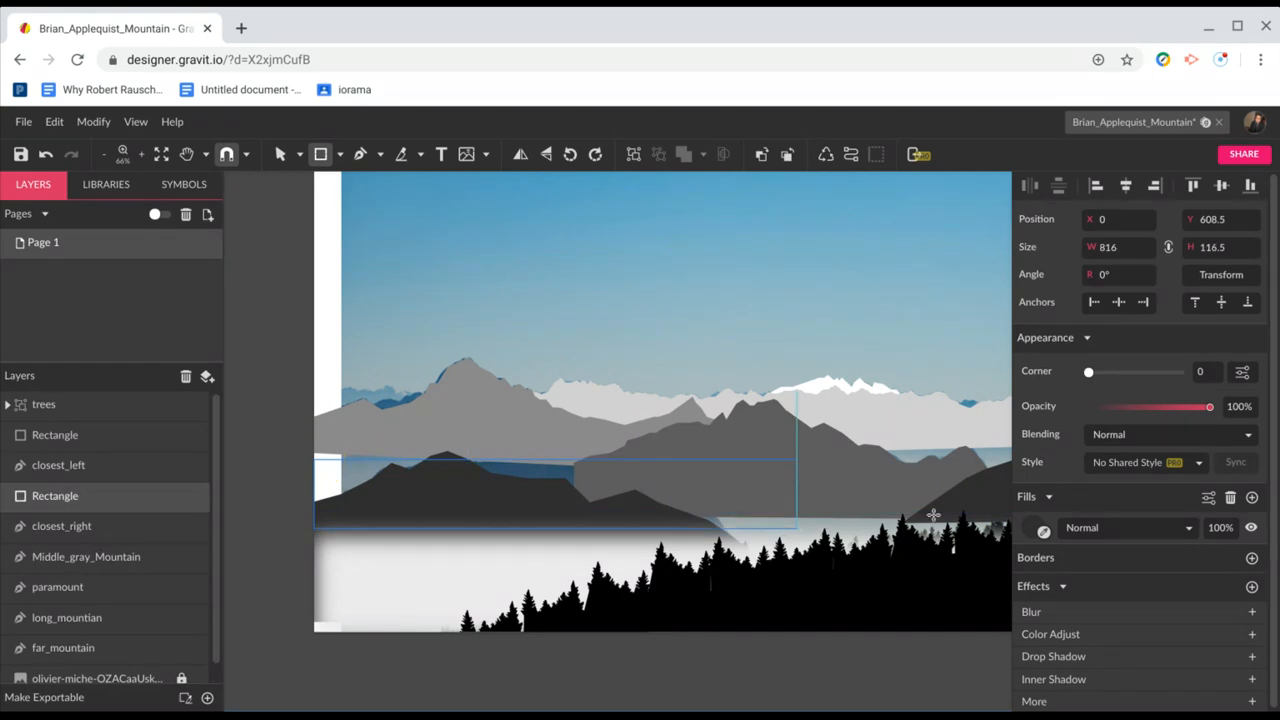
pyautogui.moveTo(933, 515); pyautogui.dragTo(1140, 516)
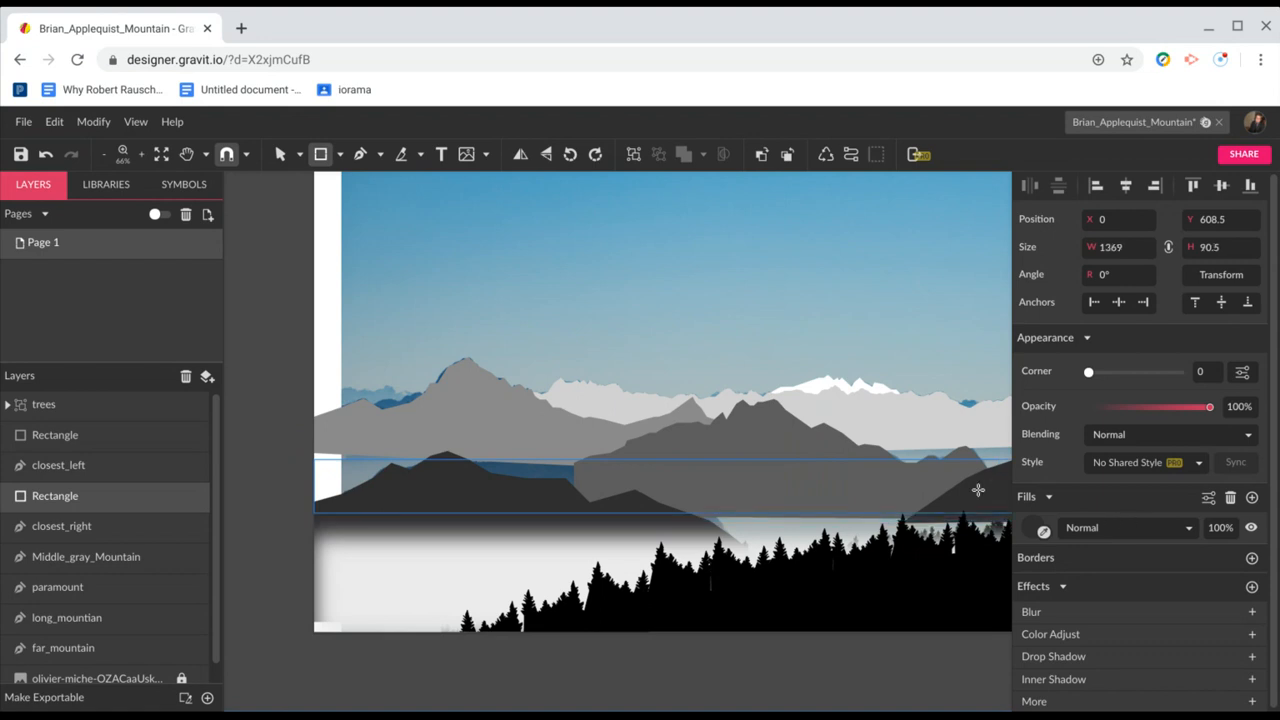
pyautogui.moveTo(978, 490); pyautogui.dragTo(978, 488)
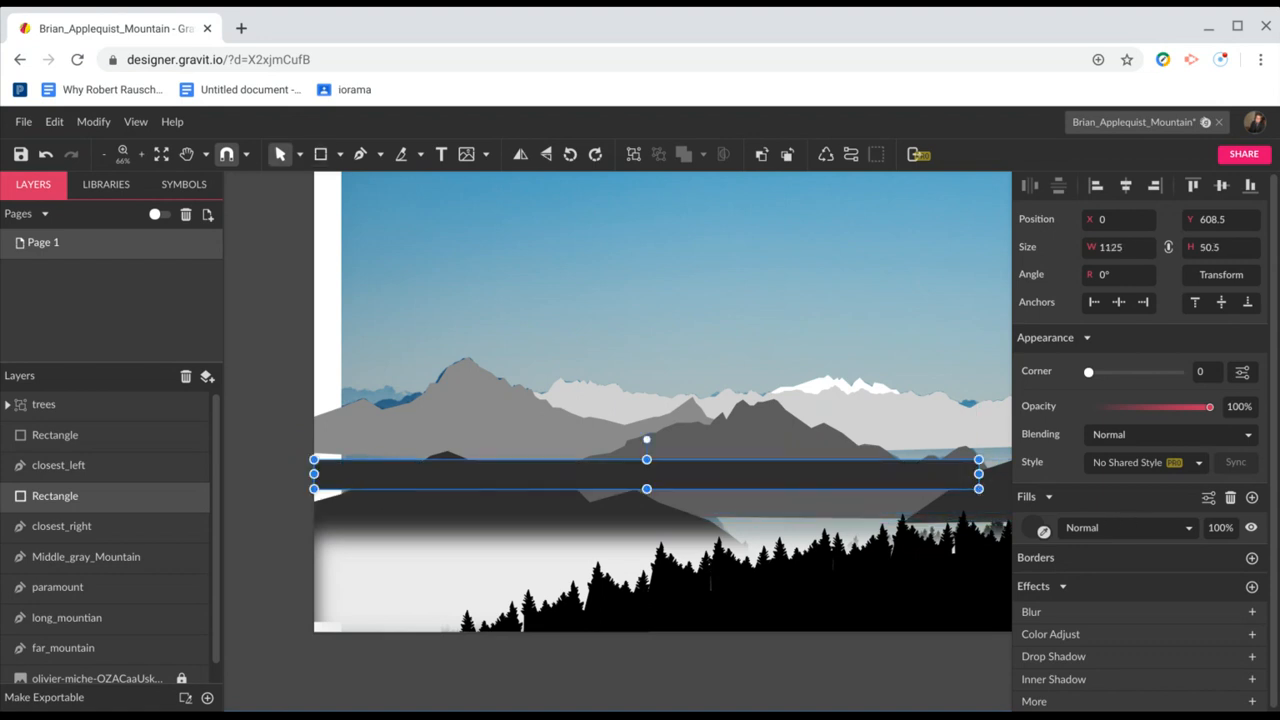
# Stretch the new rectangle to the page's right edge so that it is 1440 px wide
pyautogui.hscroll(3, 617, 402)
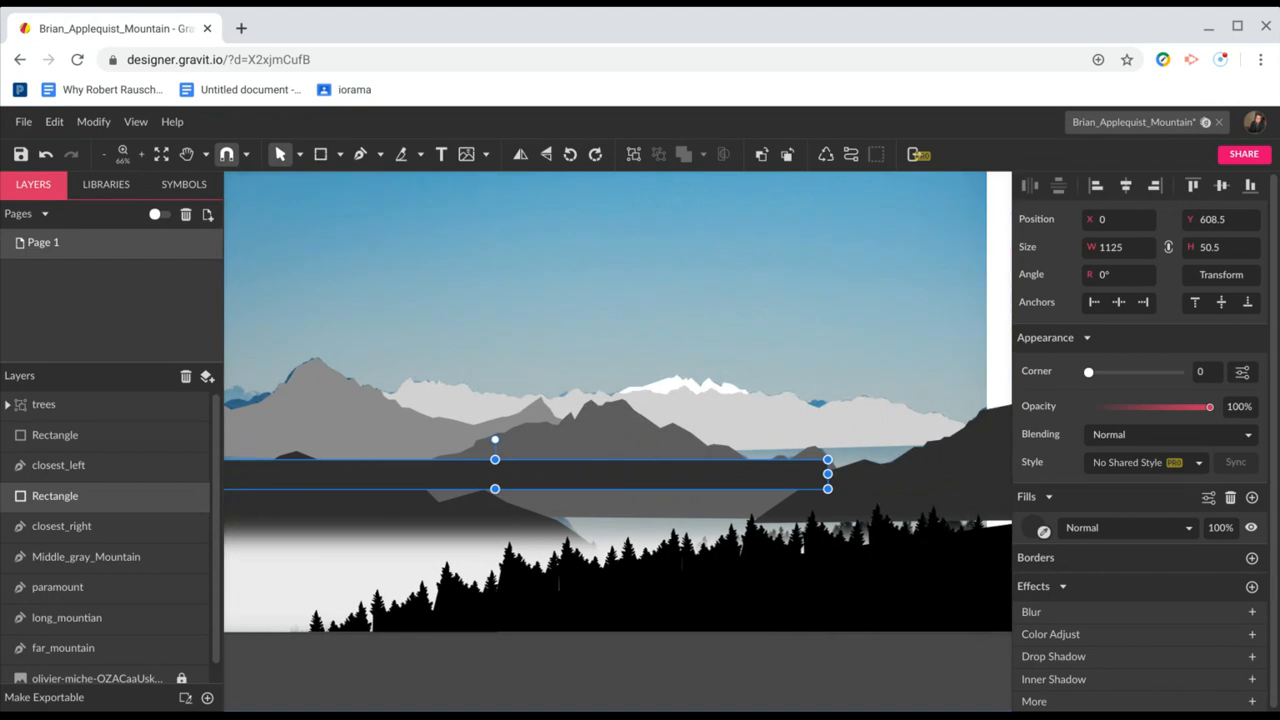
pyautogui.hscroll(3, 617, 402)
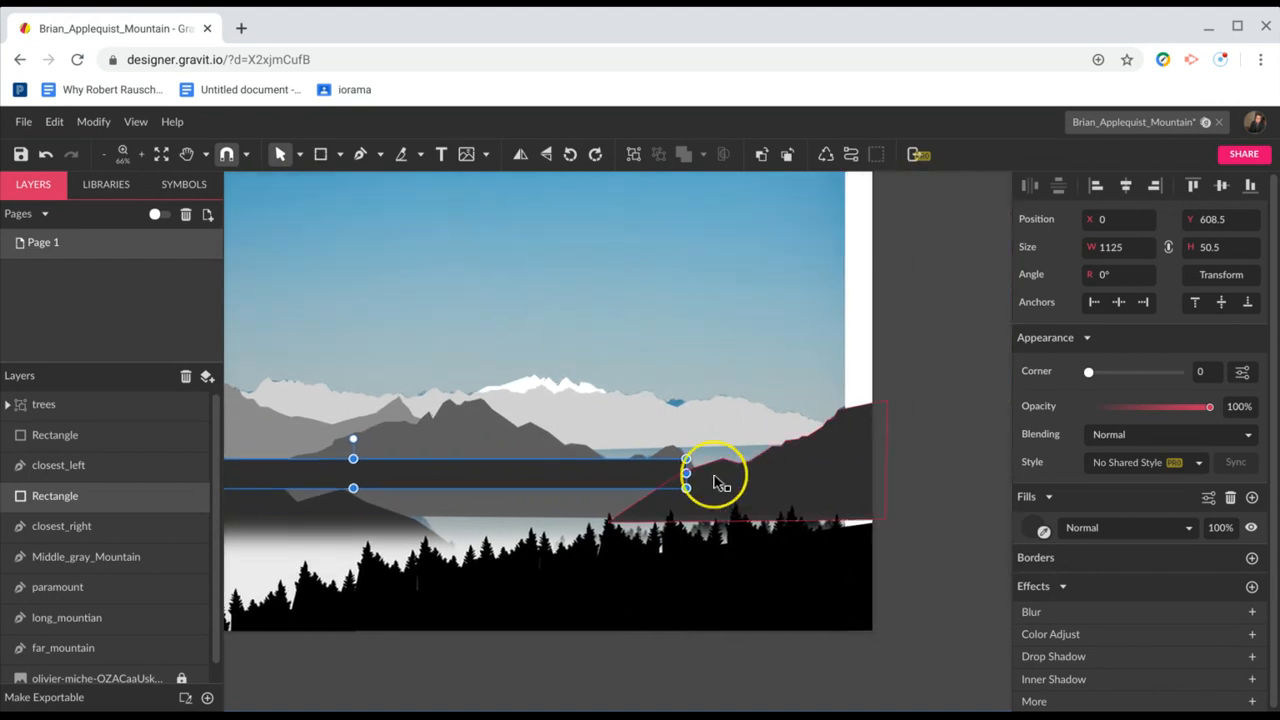
pyautogui.moveTo(686, 472); pyautogui.dragTo(872, 472)
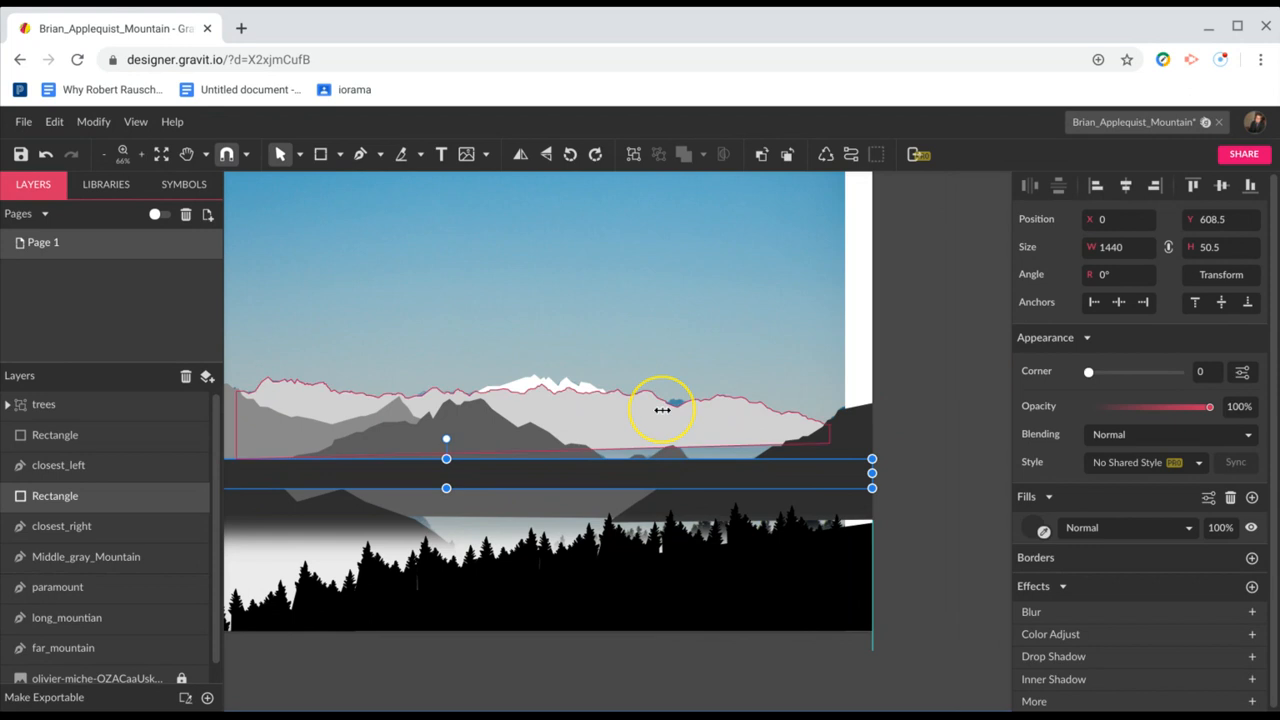
# Fill the new rectangle with light gray #E8E8E8
pyautogui.hscroll(-4, 451, 468)
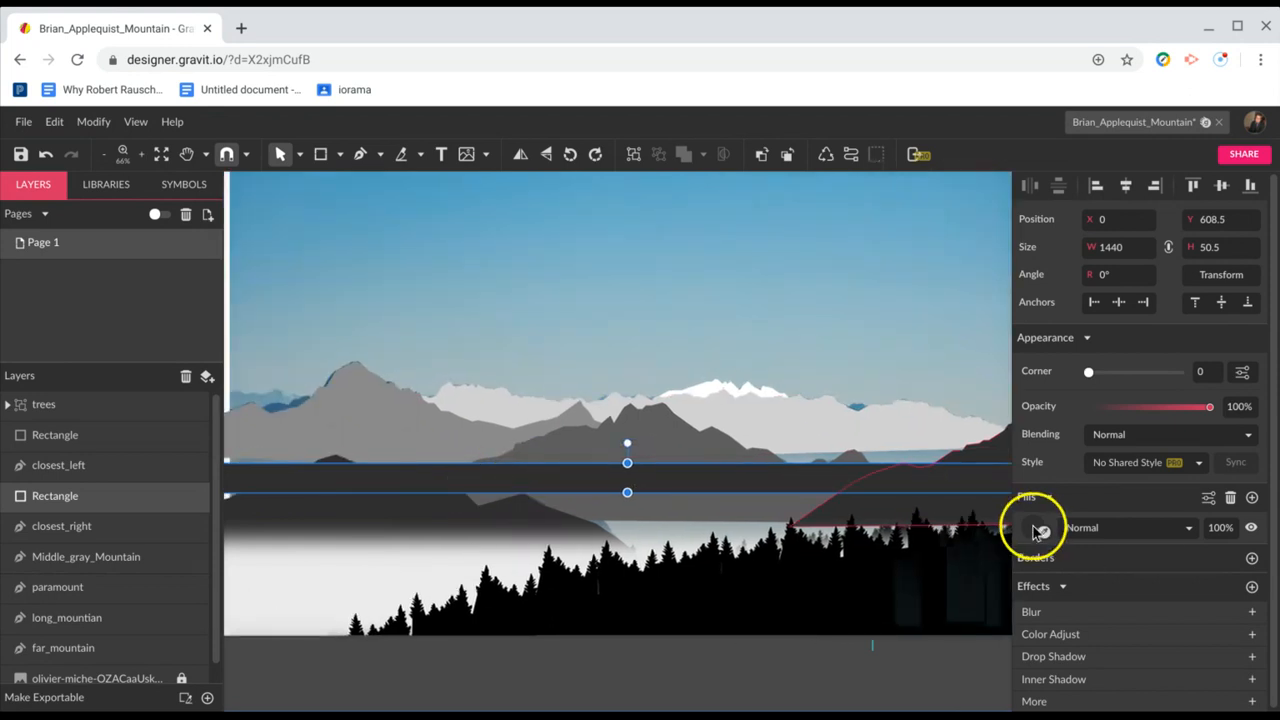
pyautogui.click(1040, 531)
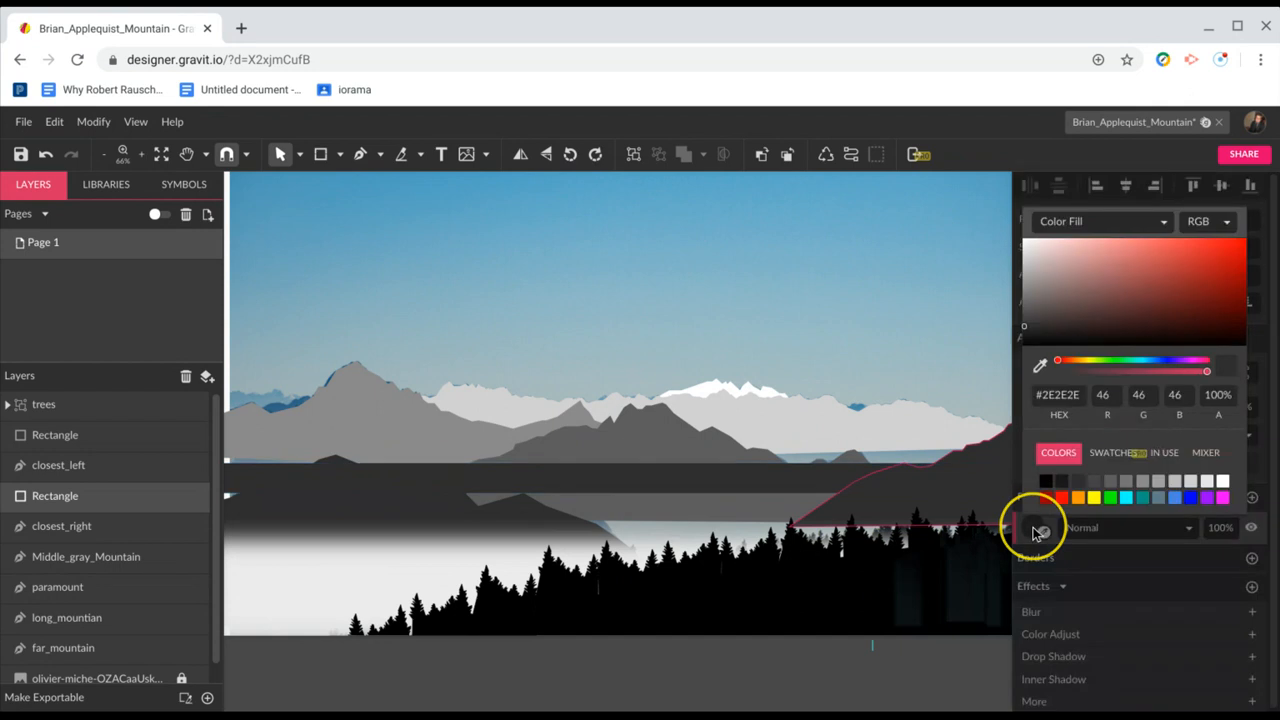
pyautogui.click(1222, 484)
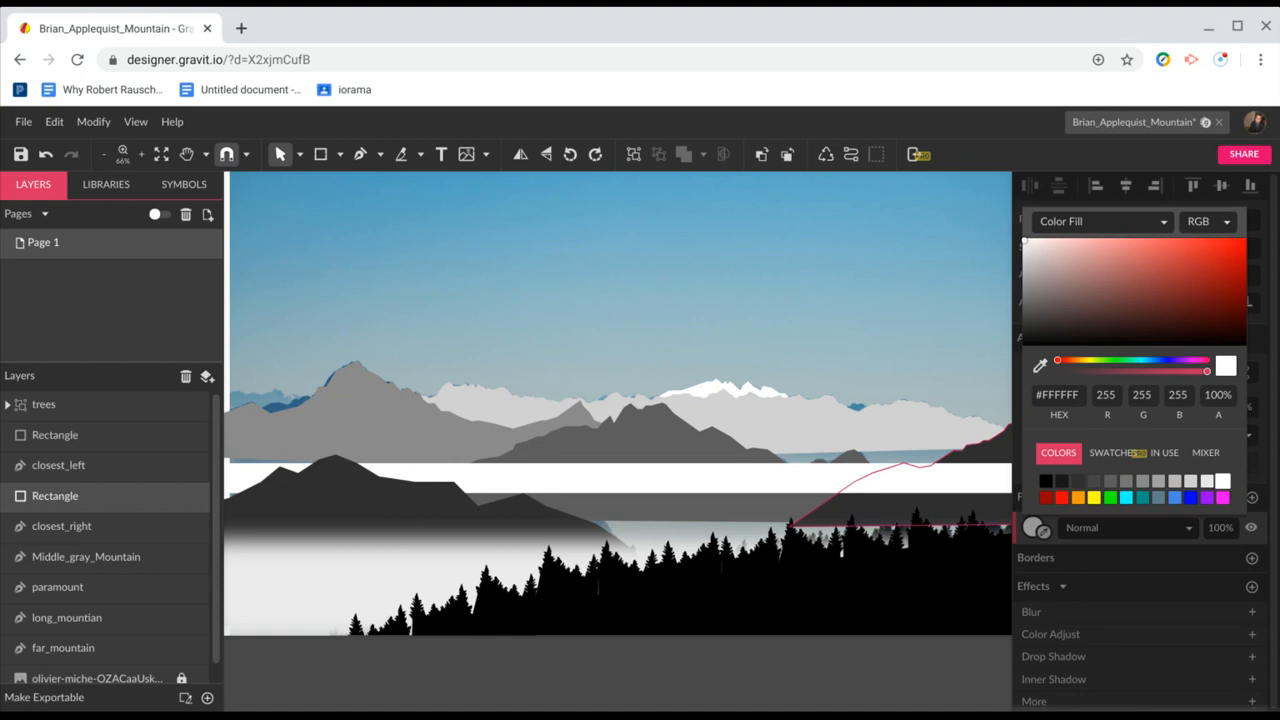
pyautogui.click(1207, 486)
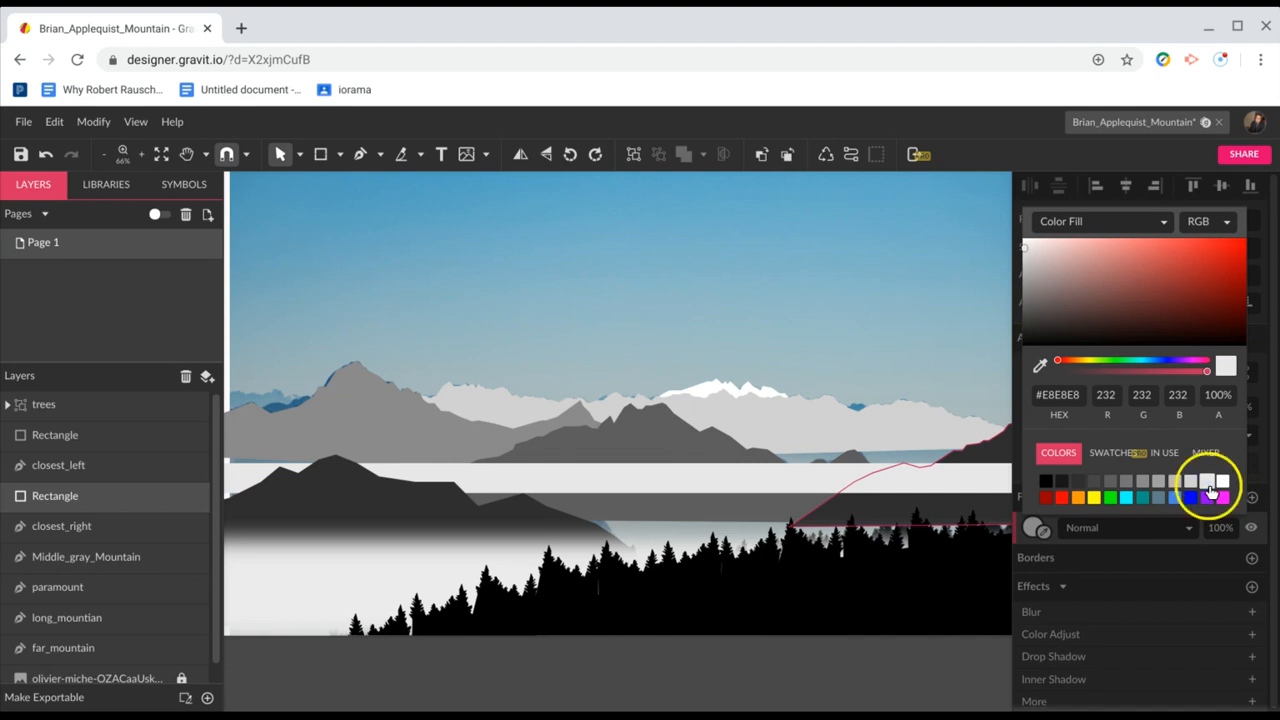
pyautogui.hscroll(-3, 677, 493)
pyautogui.hscroll(-1, 677, 493)
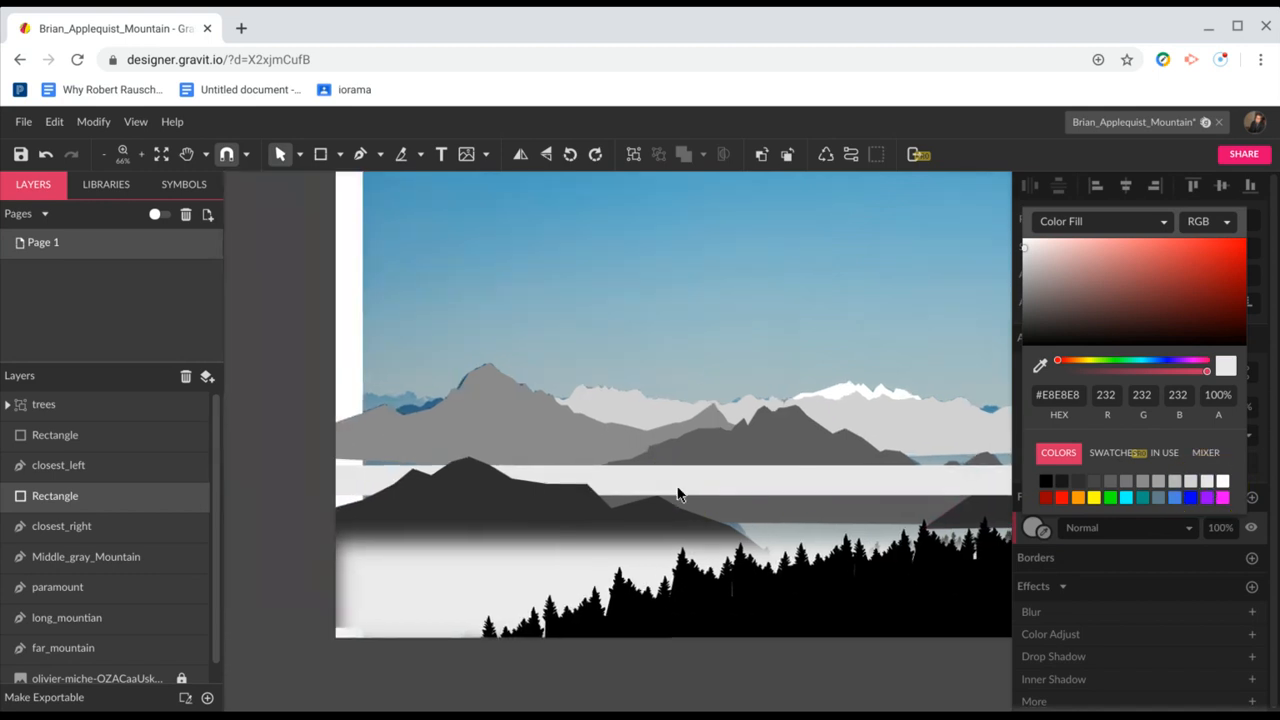
pyautogui.click(732, 498)
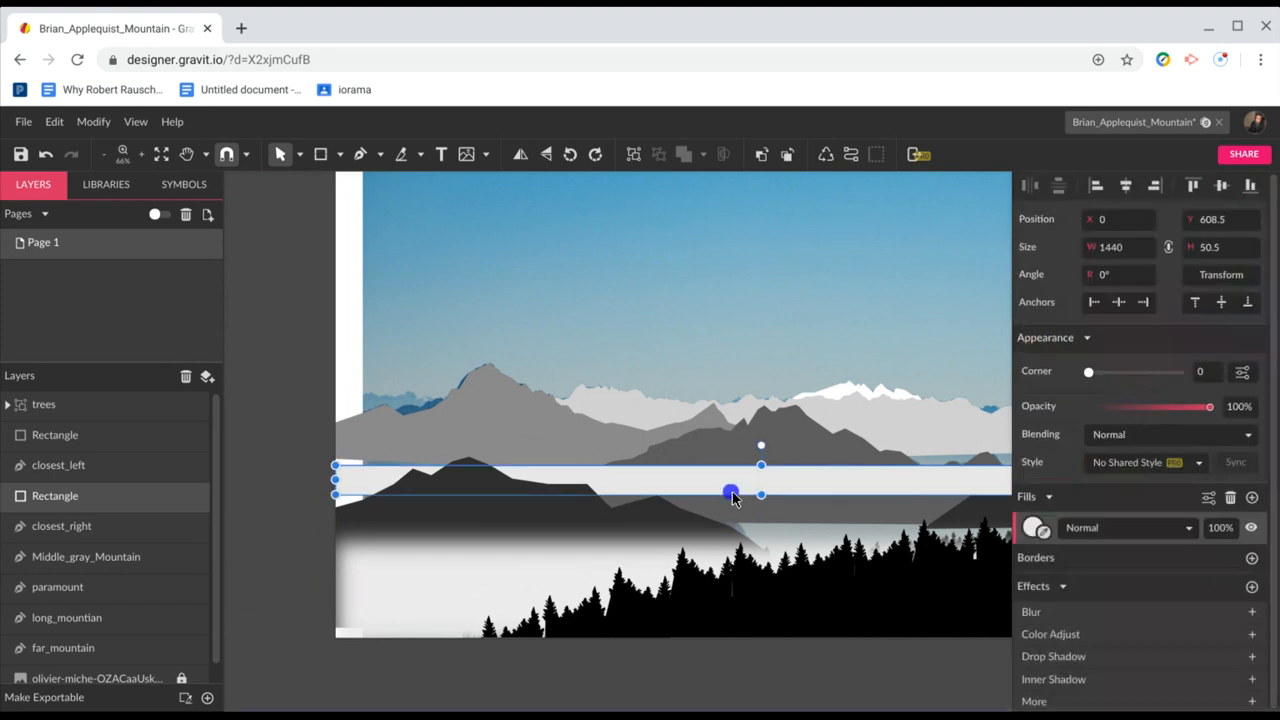
# Resize the rectangle vertically to 86 px high starting at Y 667, and add a Blur effect with a radius of 30.5
pyautogui.moveTo(762, 496); pyautogui.dragTo(774, 550)
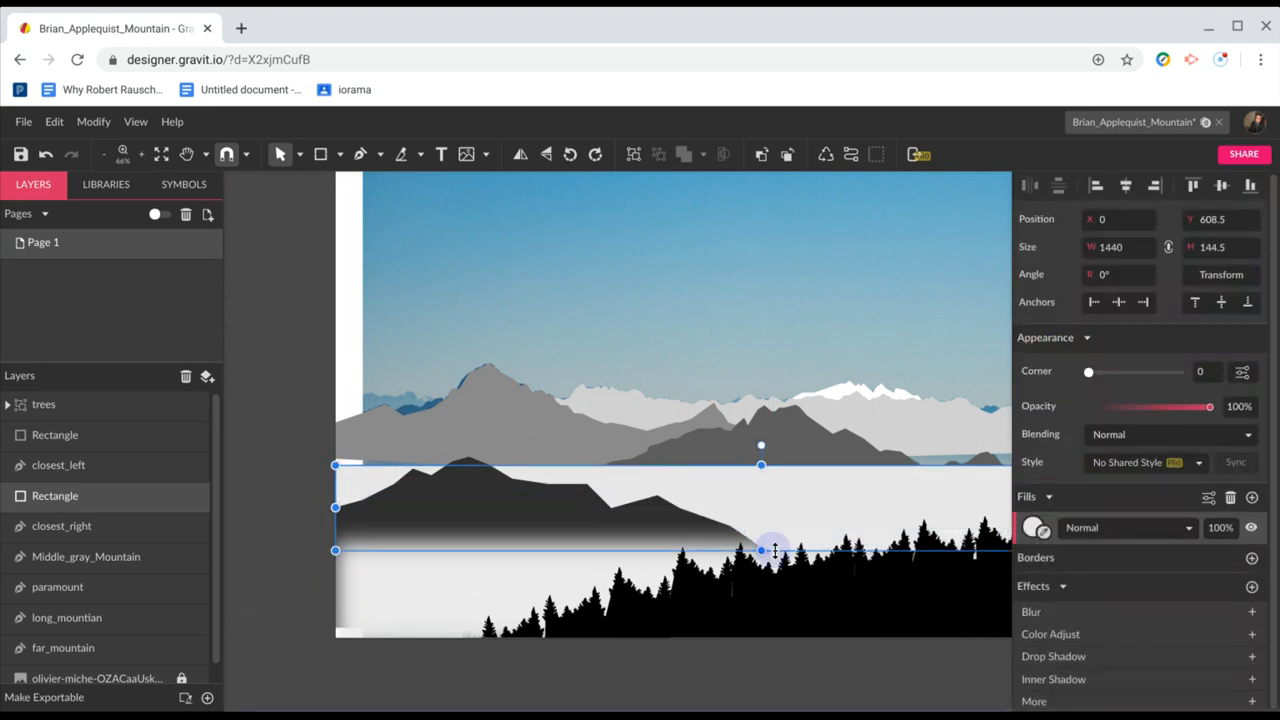
pyautogui.hscroll(3, 780, 550)
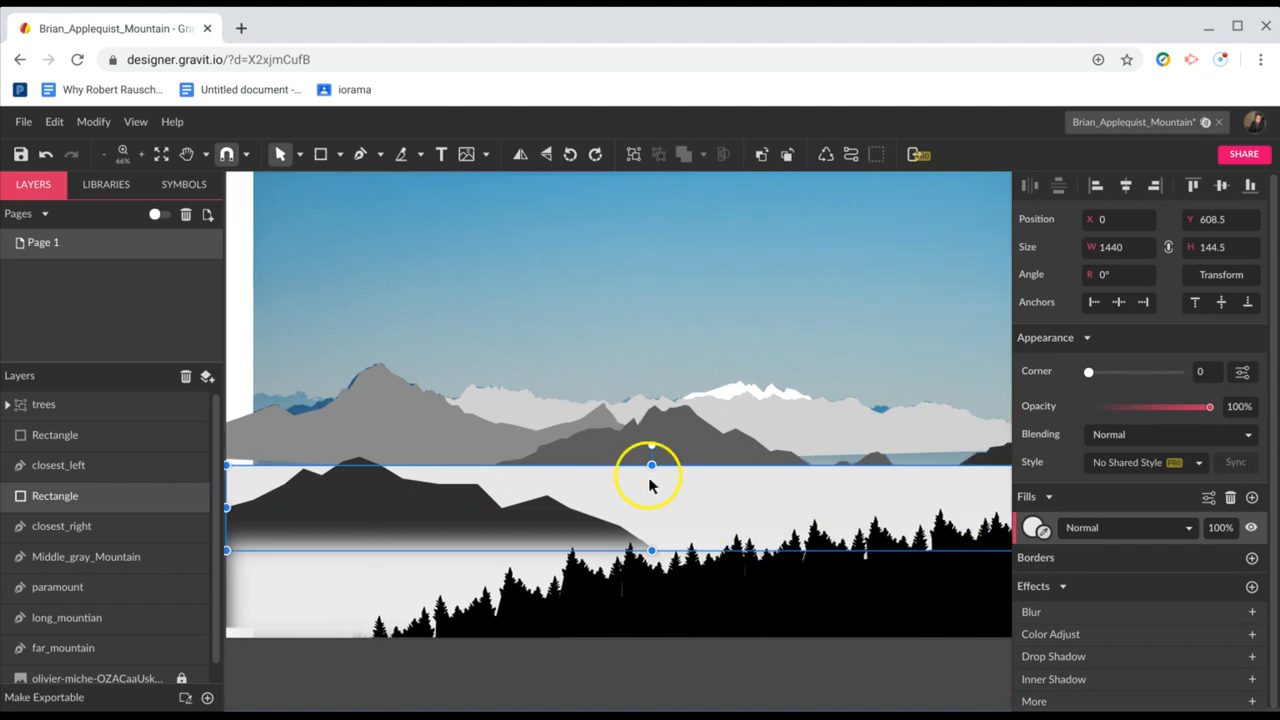
pyautogui.moveTo(651, 465); pyautogui.dragTo(652, 515)
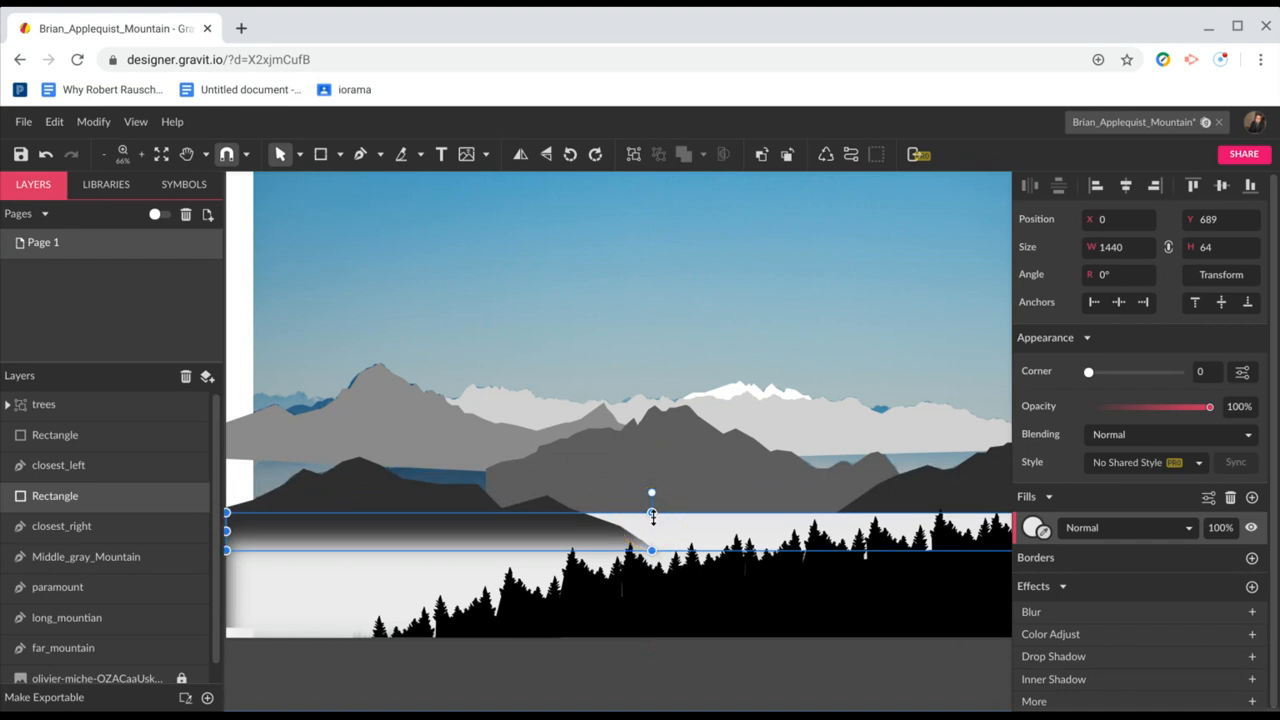
pyautogui.moveTo(652, 515); pyautogui.dragTo(653, 500)
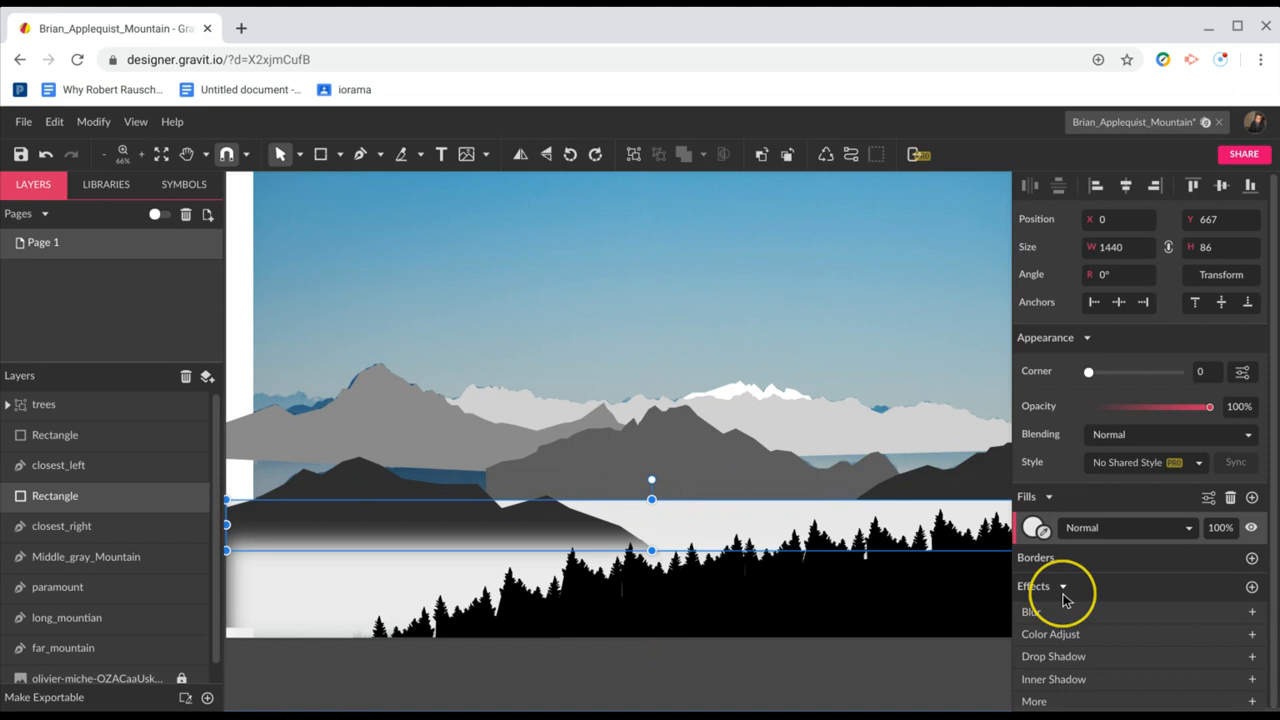
pyautogui.click(1216, 618)
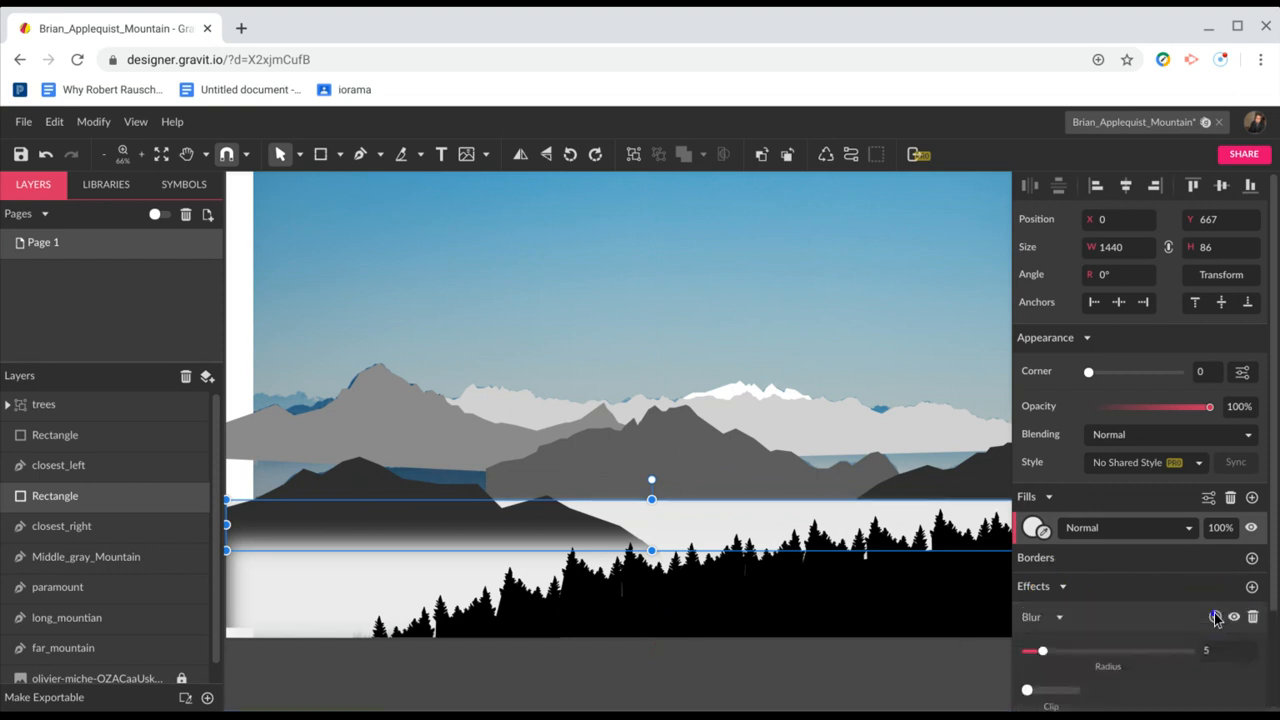
pyautogui.click(1128, 652)
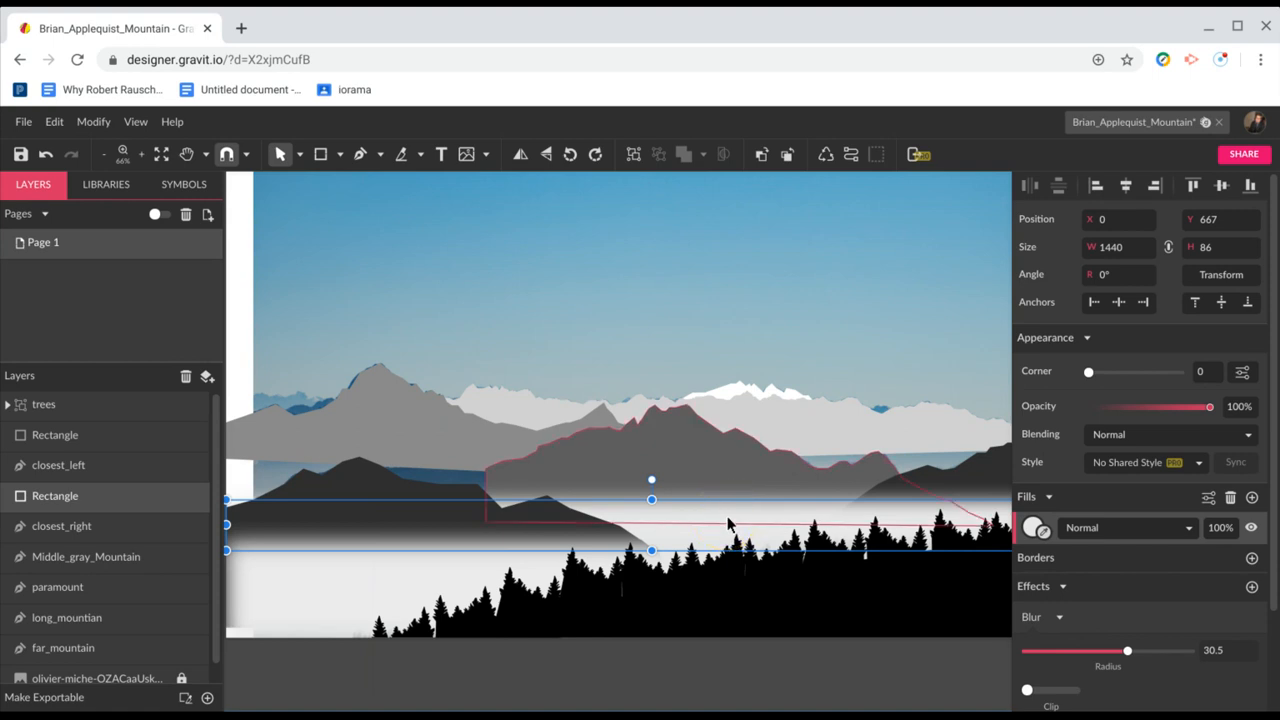
# Duplicate the blurred rectangle and move the copy up over the middle mountain's base, to X -280, Y 569.5
pyautogui.hotkey('ctrl', 'z')
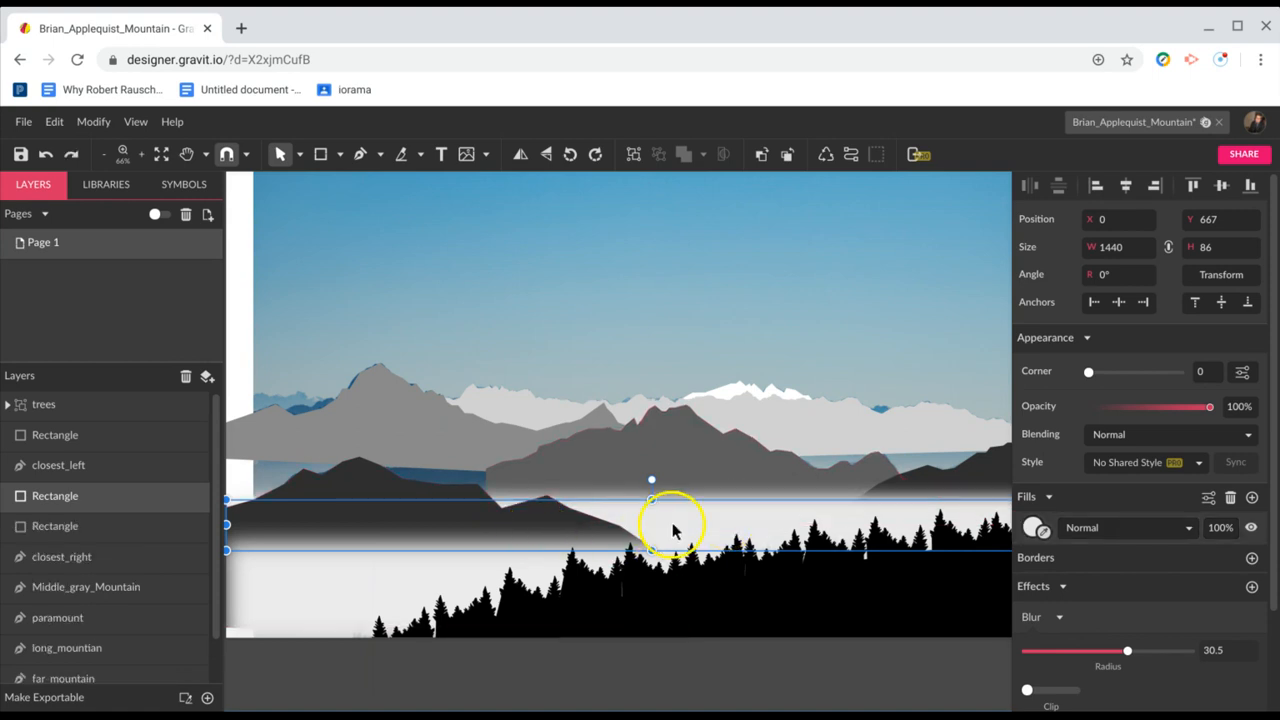
pyautogui.moveTo(617, 511); pyautogui.dragTo(505, 465)
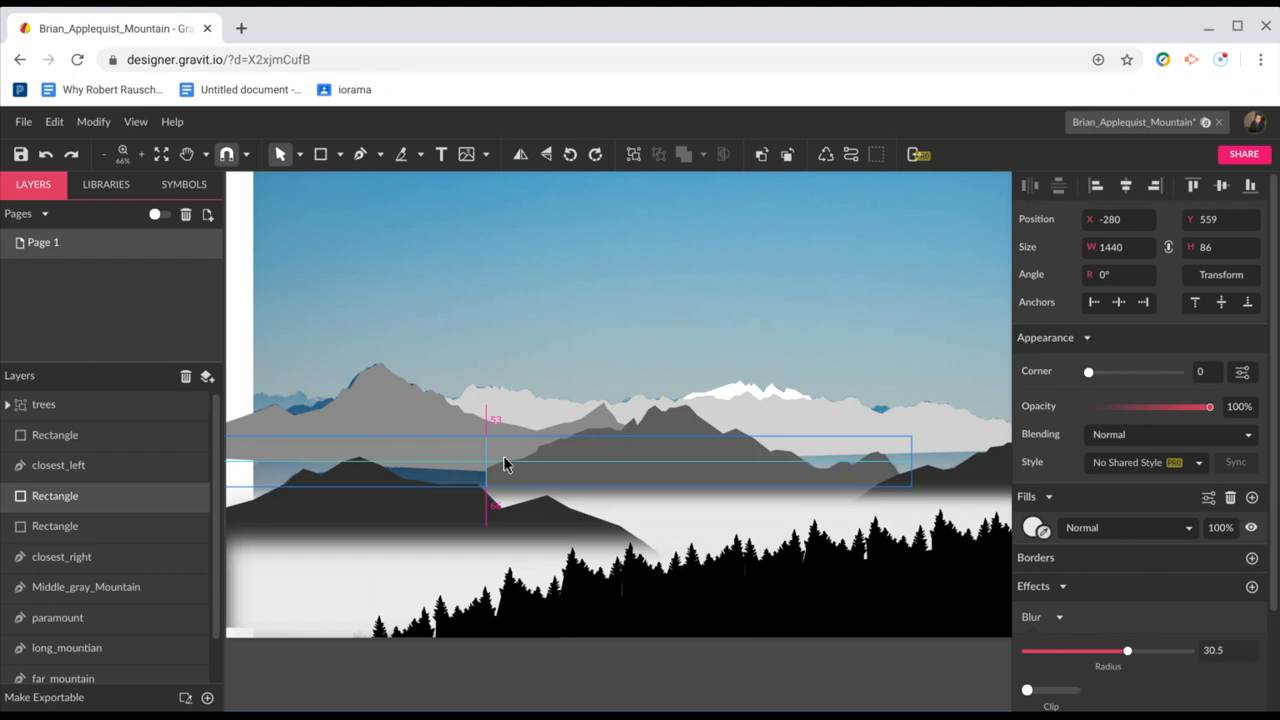
pyautogui.moveTo(505, 465); pyautogui.dragTo(505, 471)
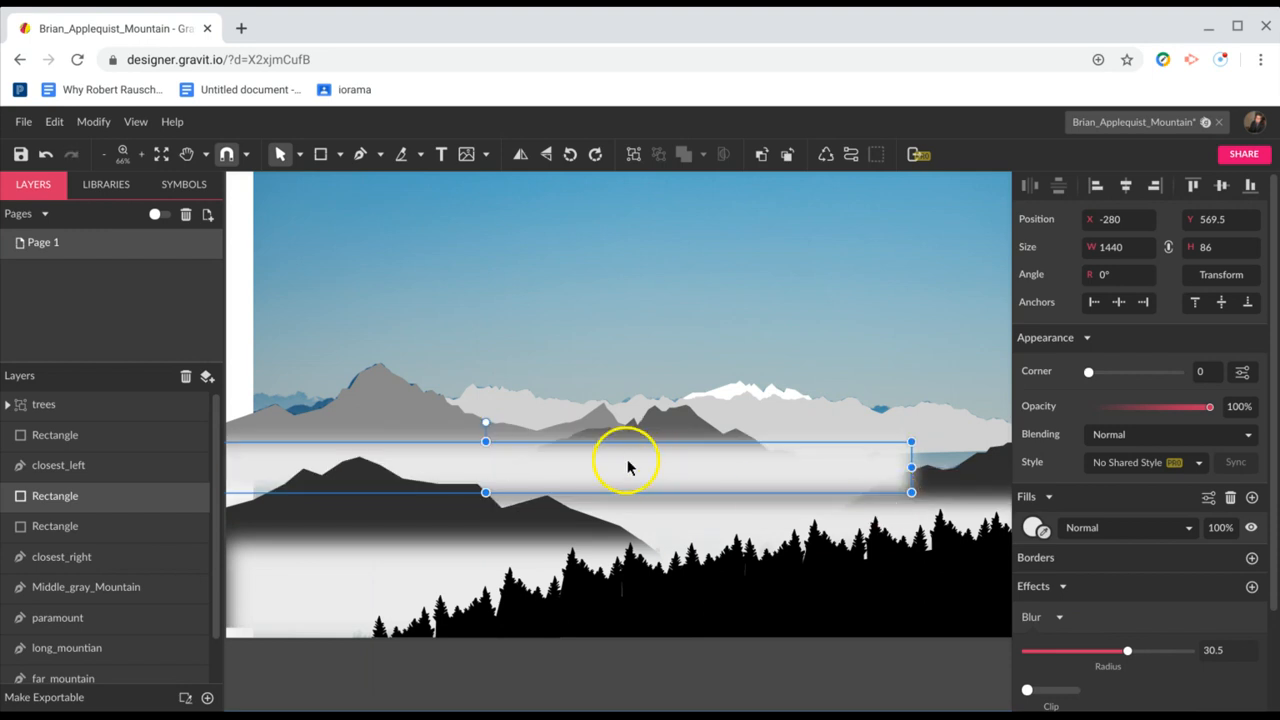
# Move the duplicated fog rectangle to X 0, Y 581 so that it spans the full page width
pyautogui.moveTo(520, 462); pyautogui.dragTo(657, 469)
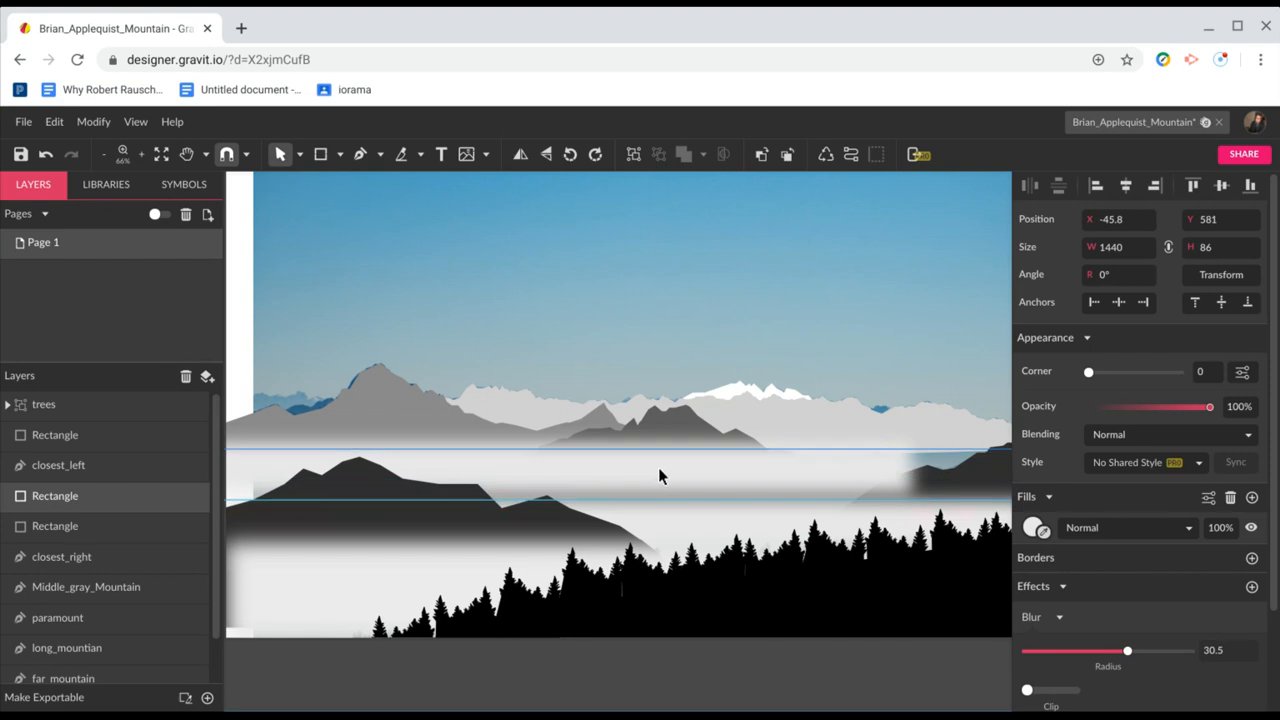
pyautogui.click(658, 467)
pyautogui.hscroll(3, 658, 467)
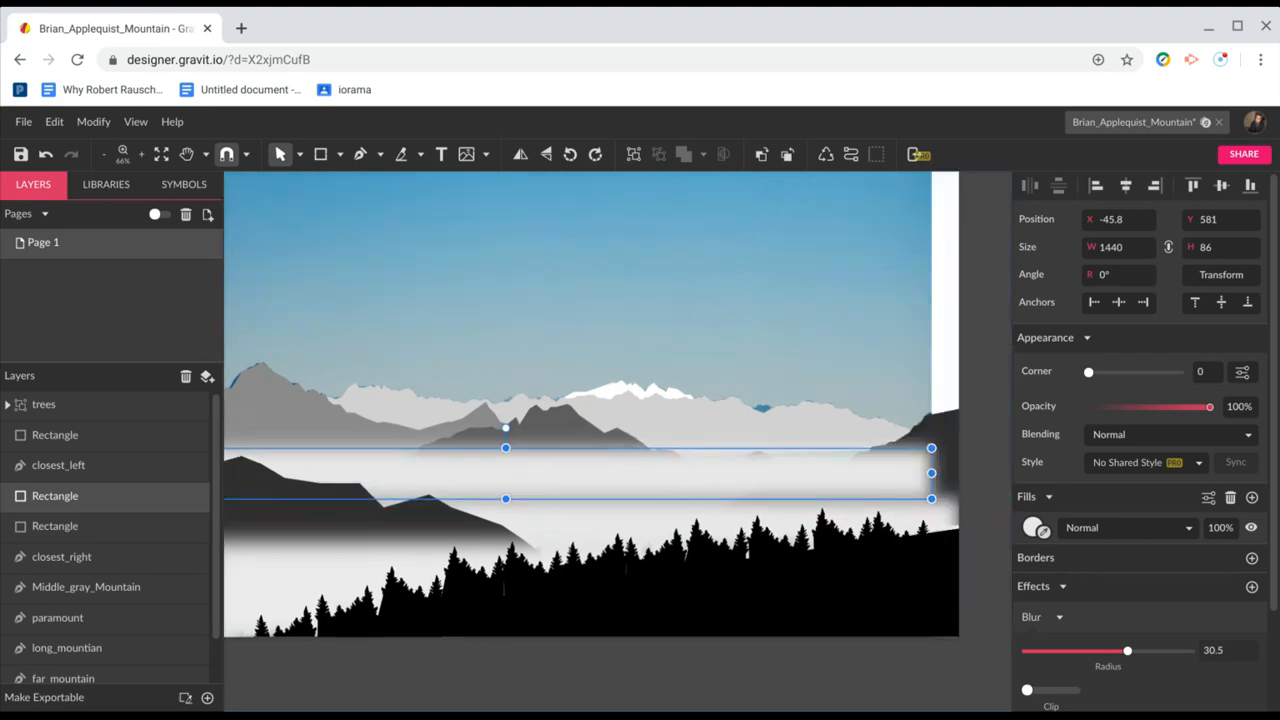
pyautogui.moveTo(634, 469); pyautogui.dragTo(663, 475)
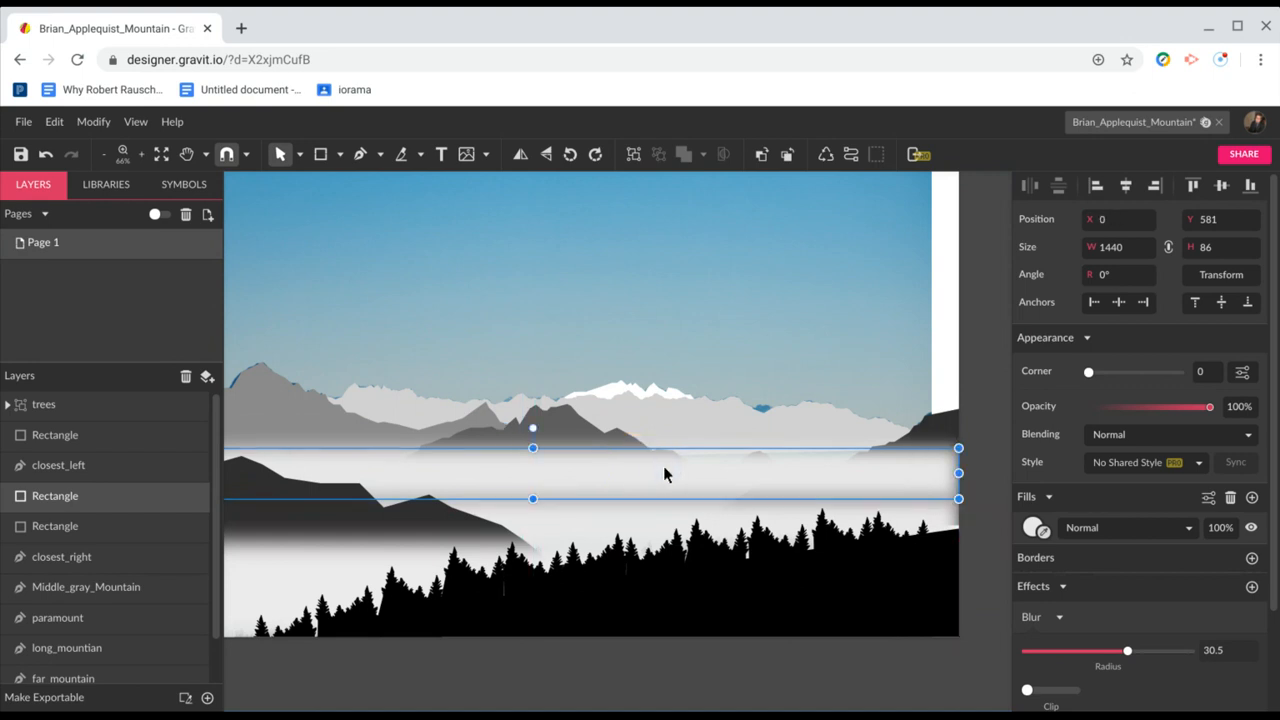
pyautogui.scroll(1, 663, 475)
pyautogui.hscroll(-2, 663, 465)
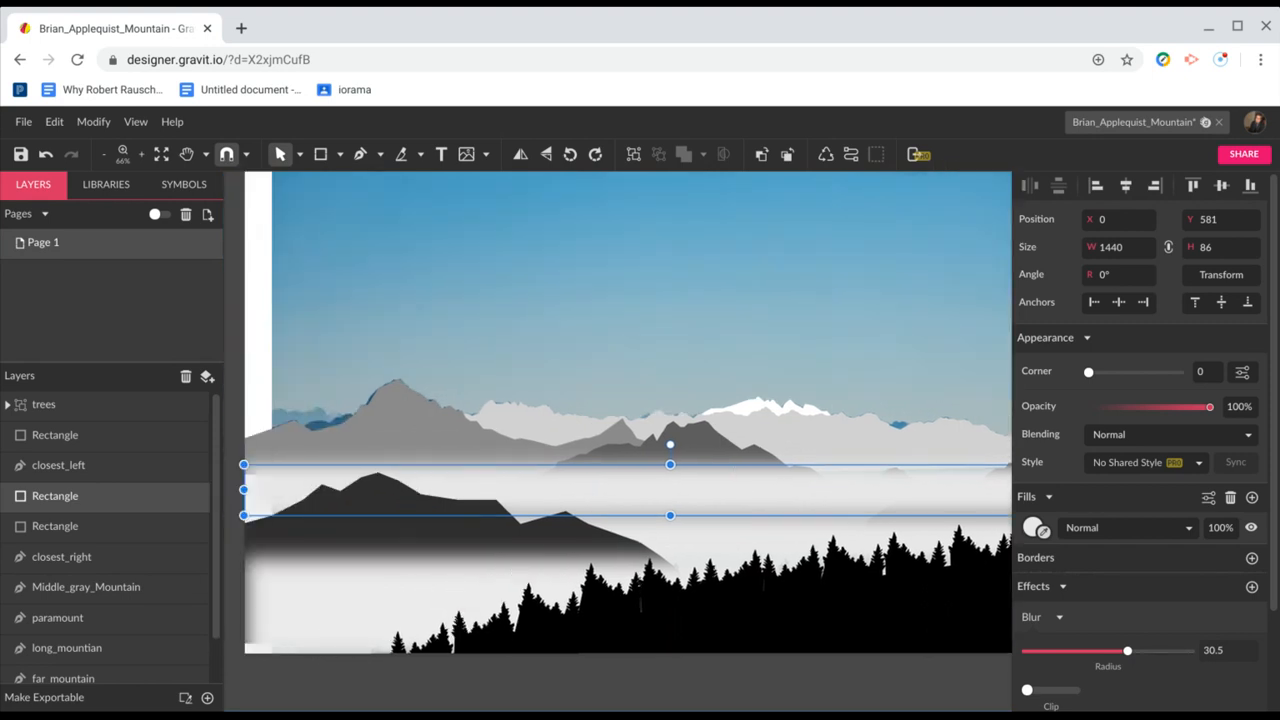
pyautogui.click(662, 470)
pyautogui.hscroll(3, 662, 470)
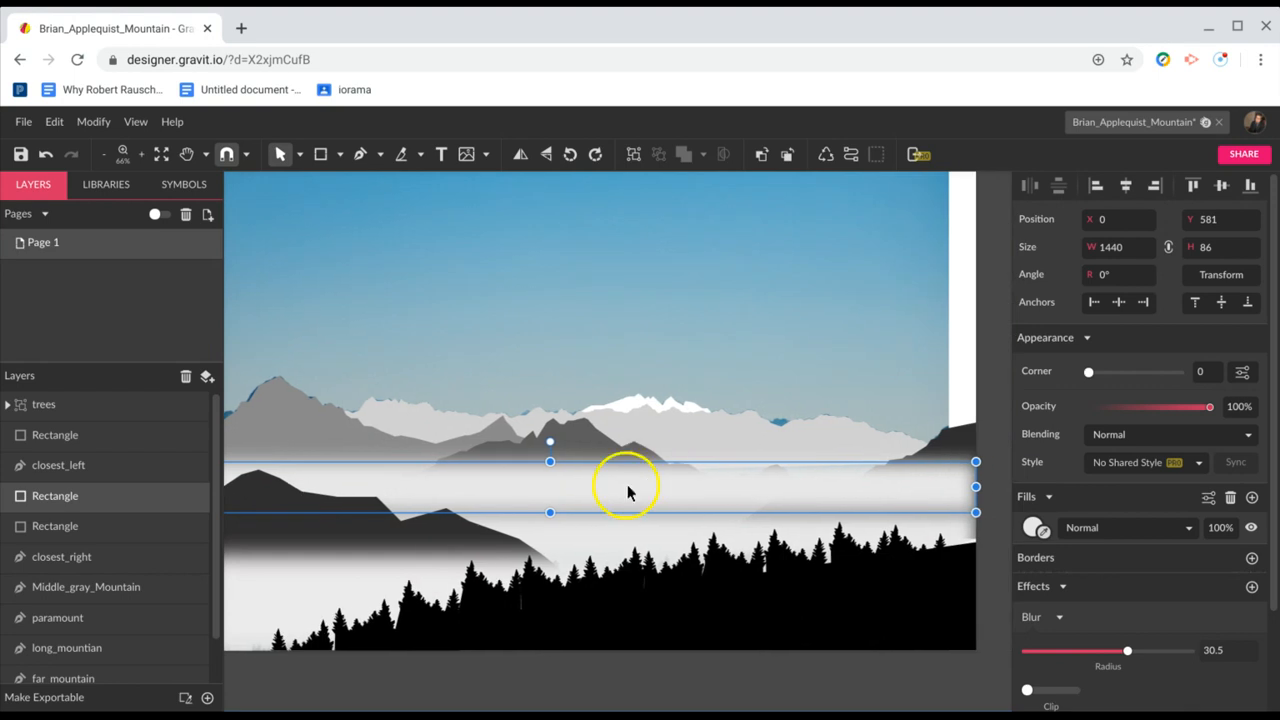
pyautogui.hscroll(-2, 307, 477)
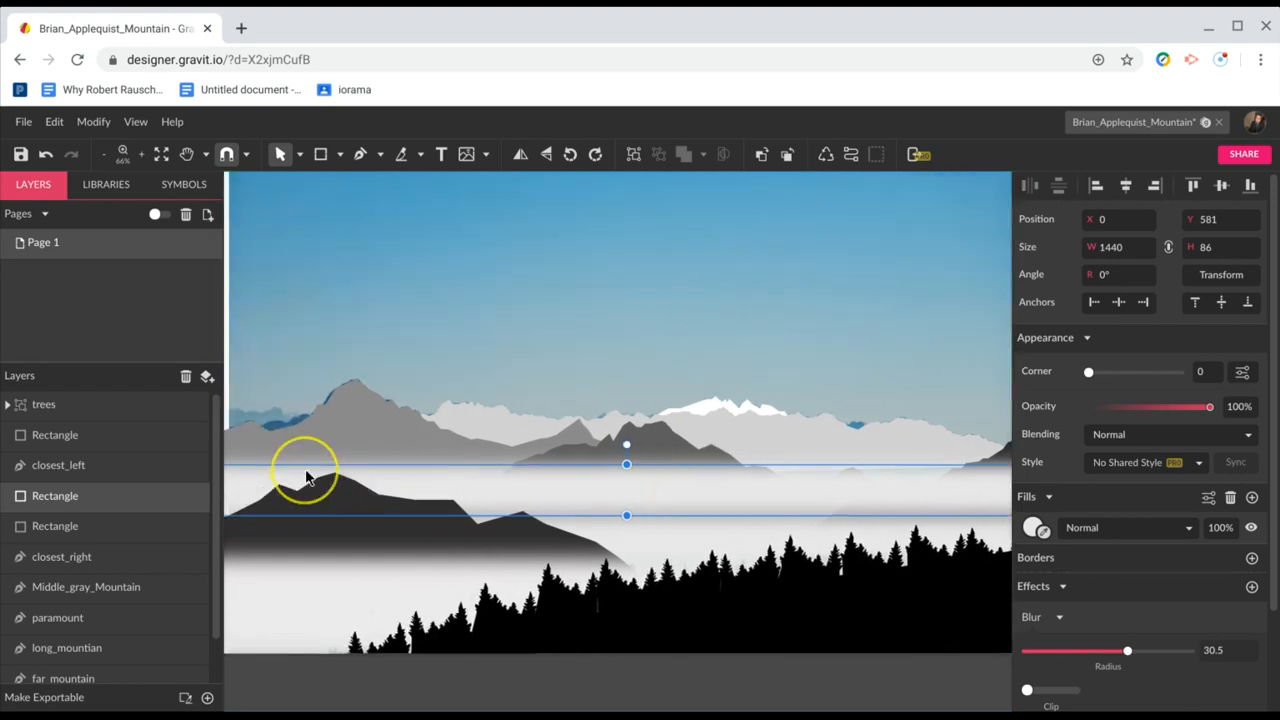
# Rename the layer of the repositioned fog rectangle as 3rd_Row
pyautogui.doubleClick(158, 497)
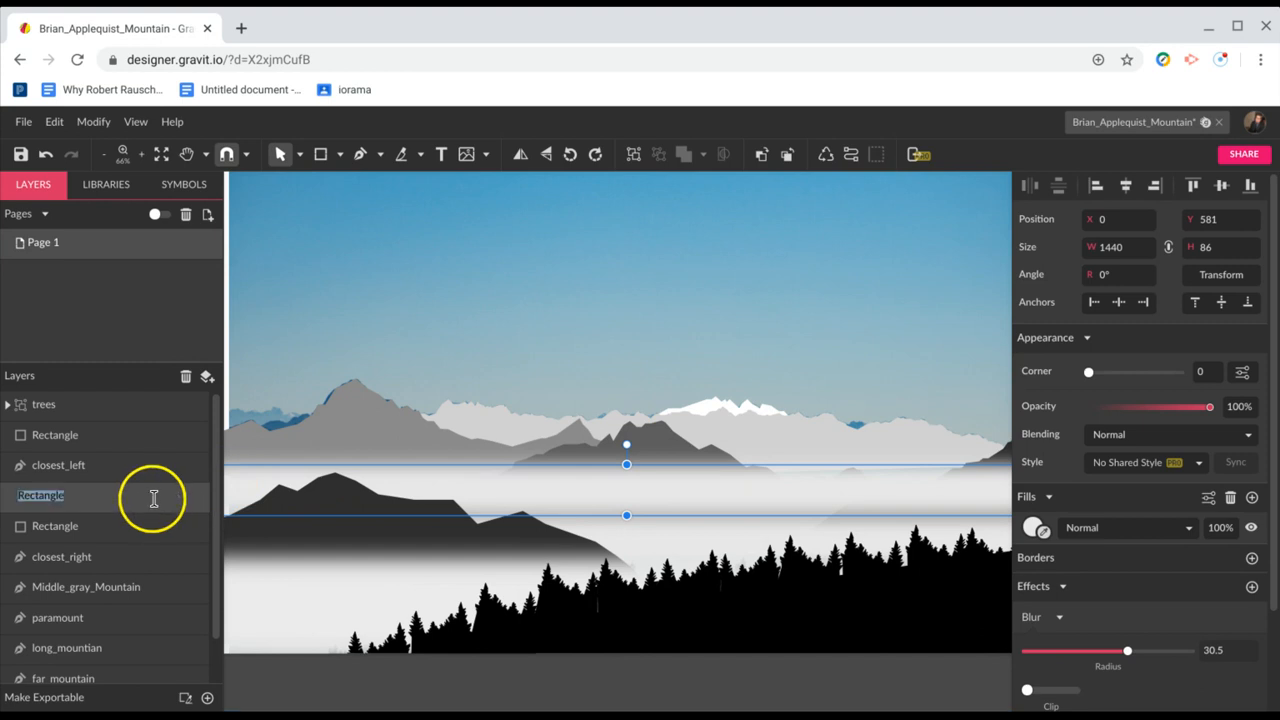
pyautogui.write('3rd')
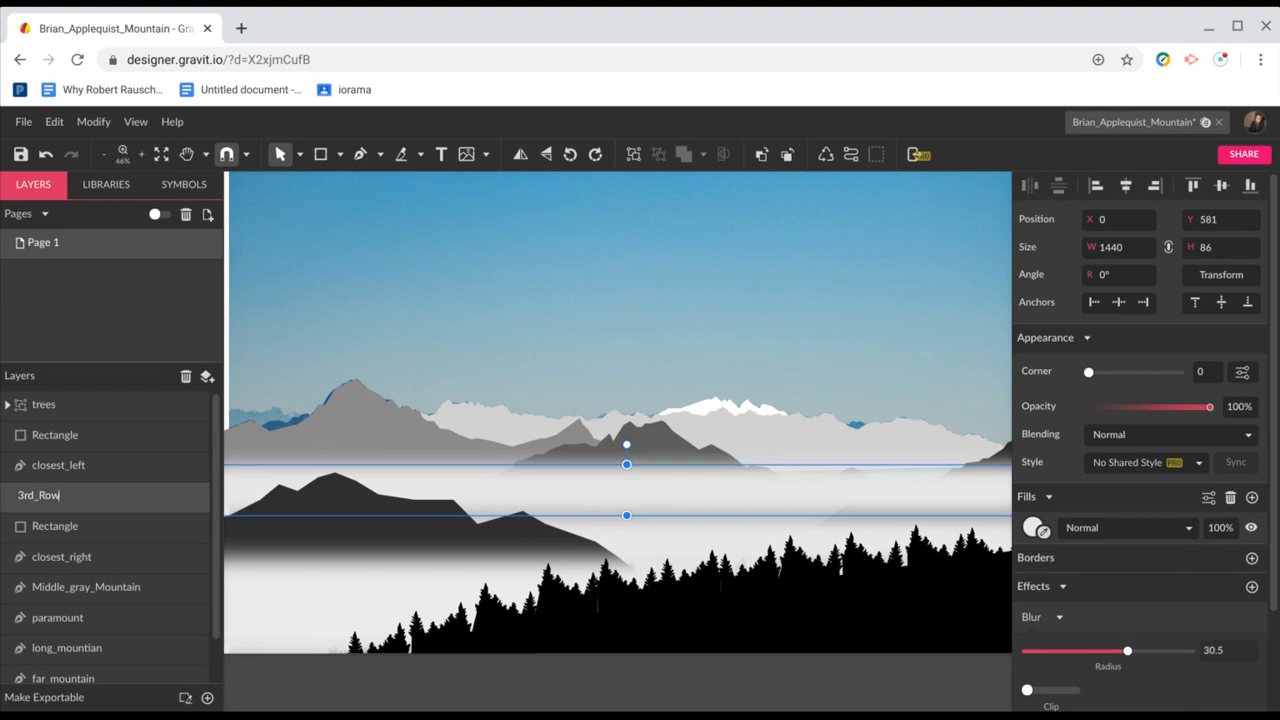
pyautogui.write('_Row')
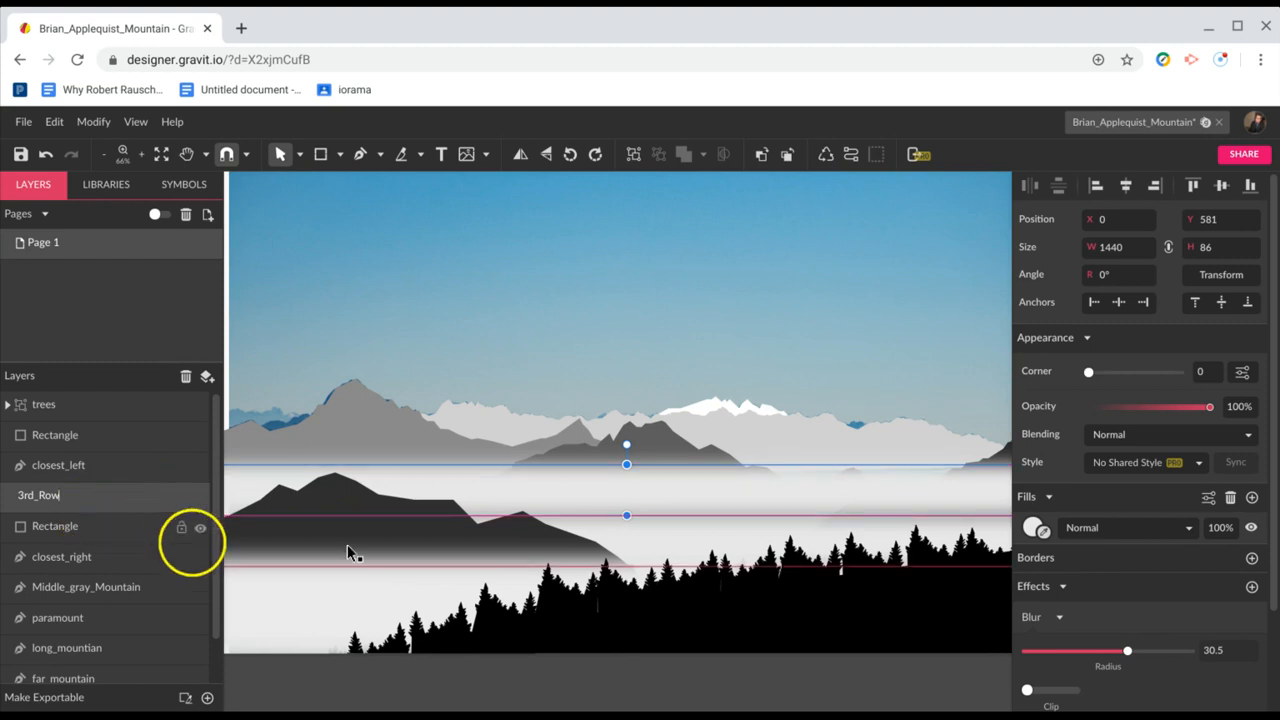
# Rename the fog rectangle directly below 3rd_Row, in front of the closest right mountain, as 2nd_Row
pyautogui.click(665, 540)
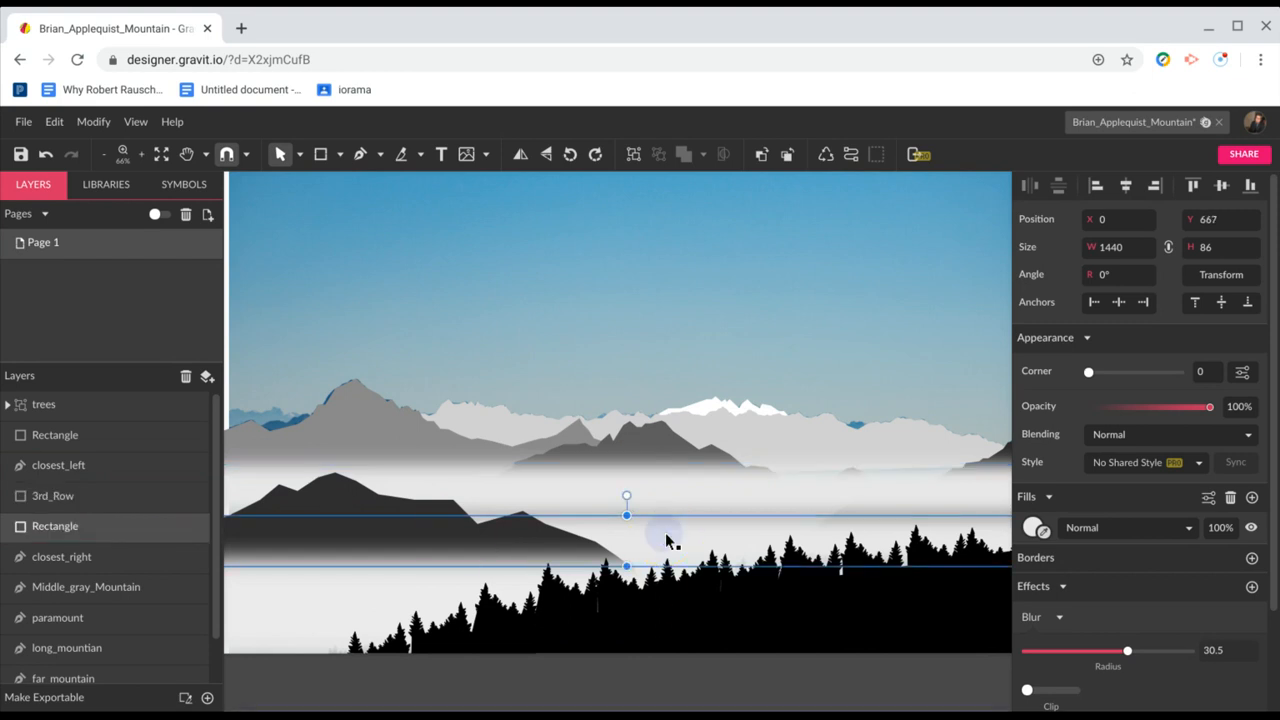
pyautogui.doubleClick(100, 539)
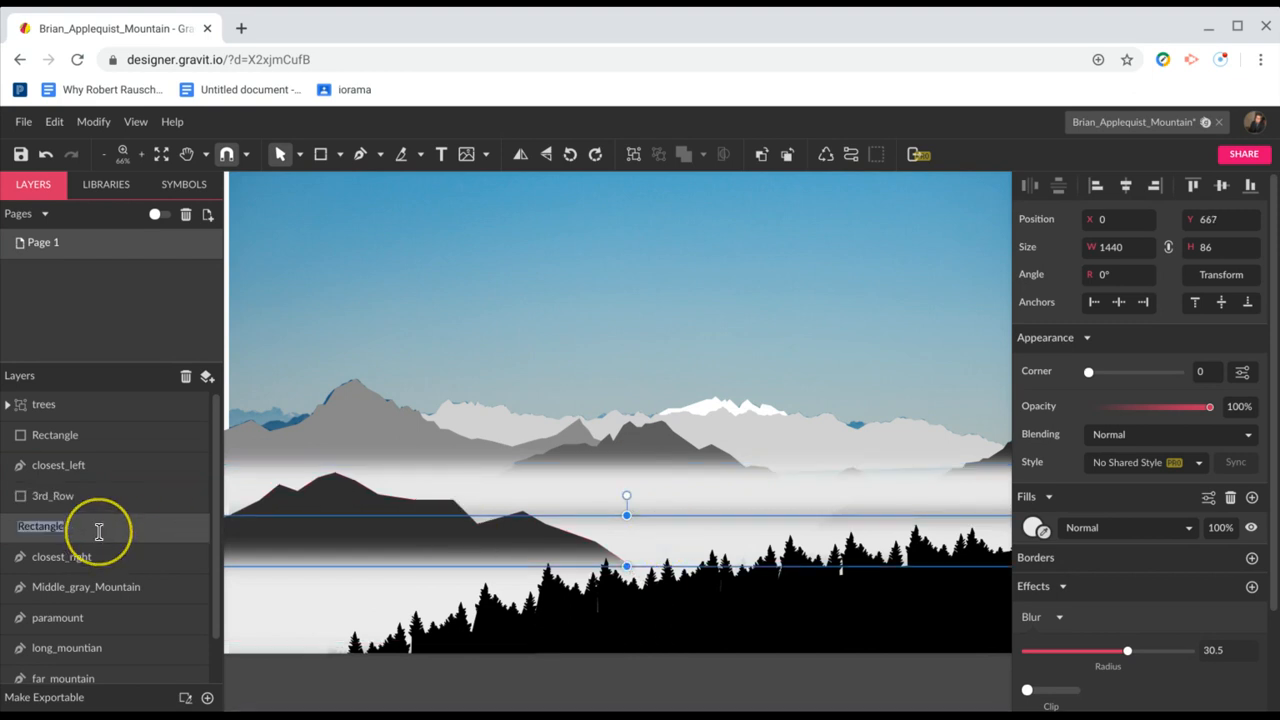
pyautogui.write('@')
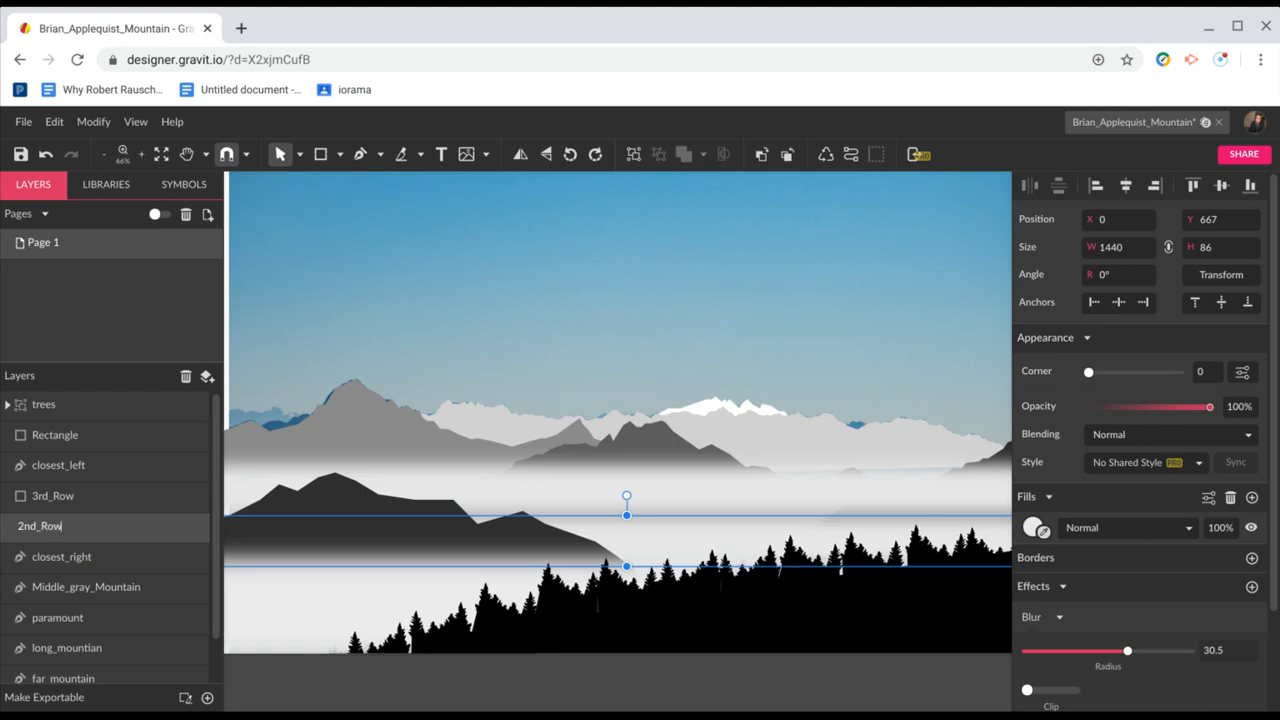
pyautogui.press('Return')
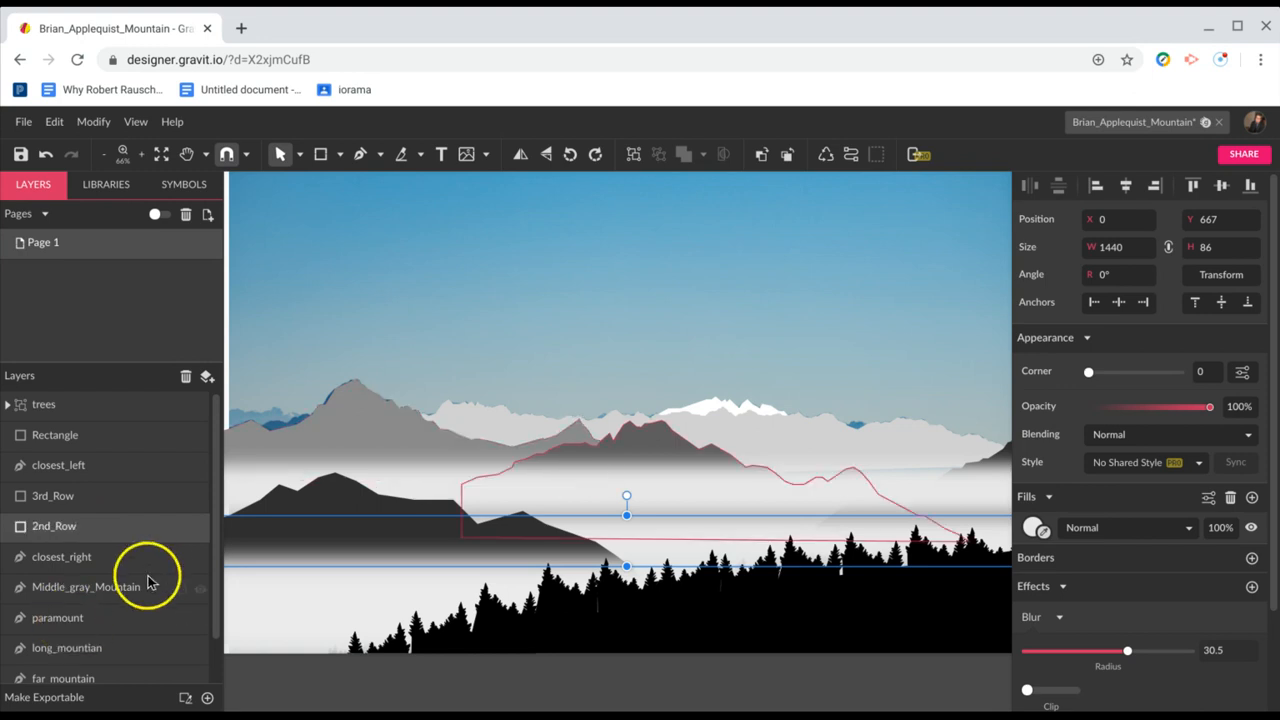
# Rename the large fog rectangle at the base of the page, just behind the trees, as 1st_Row
pyautogui.click(310, 627)
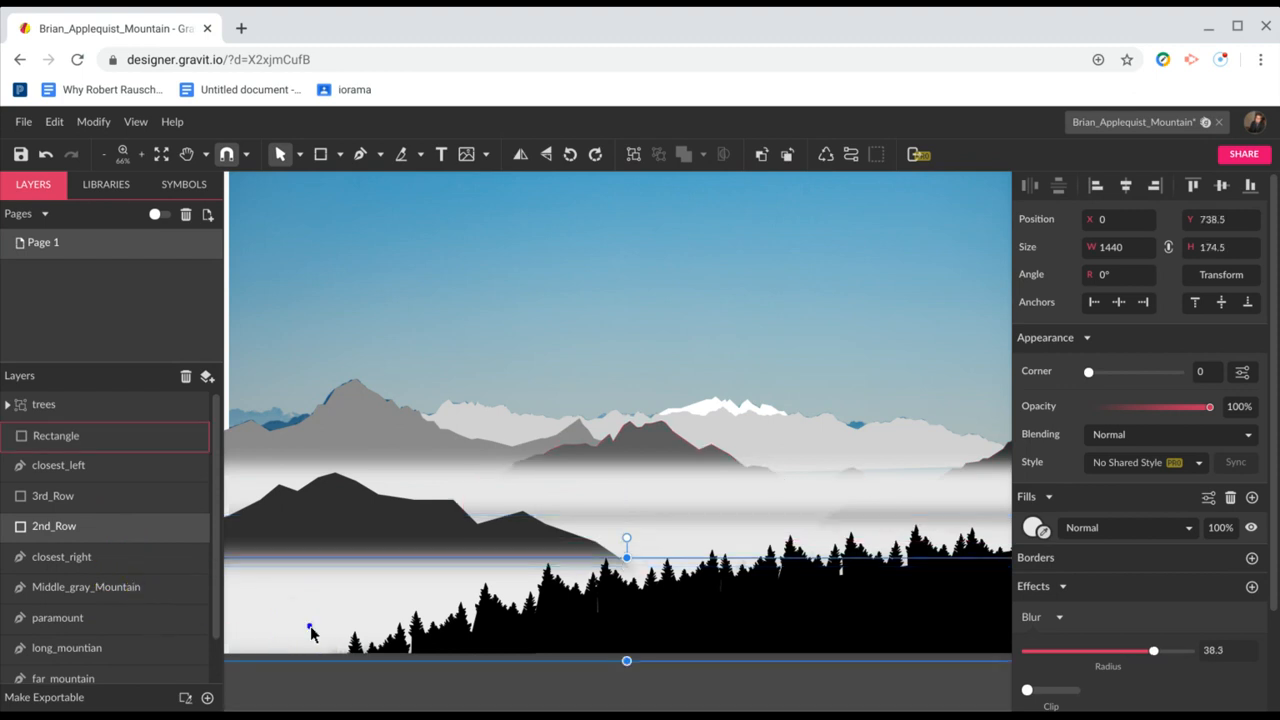
pyautogui.click(111, 439)
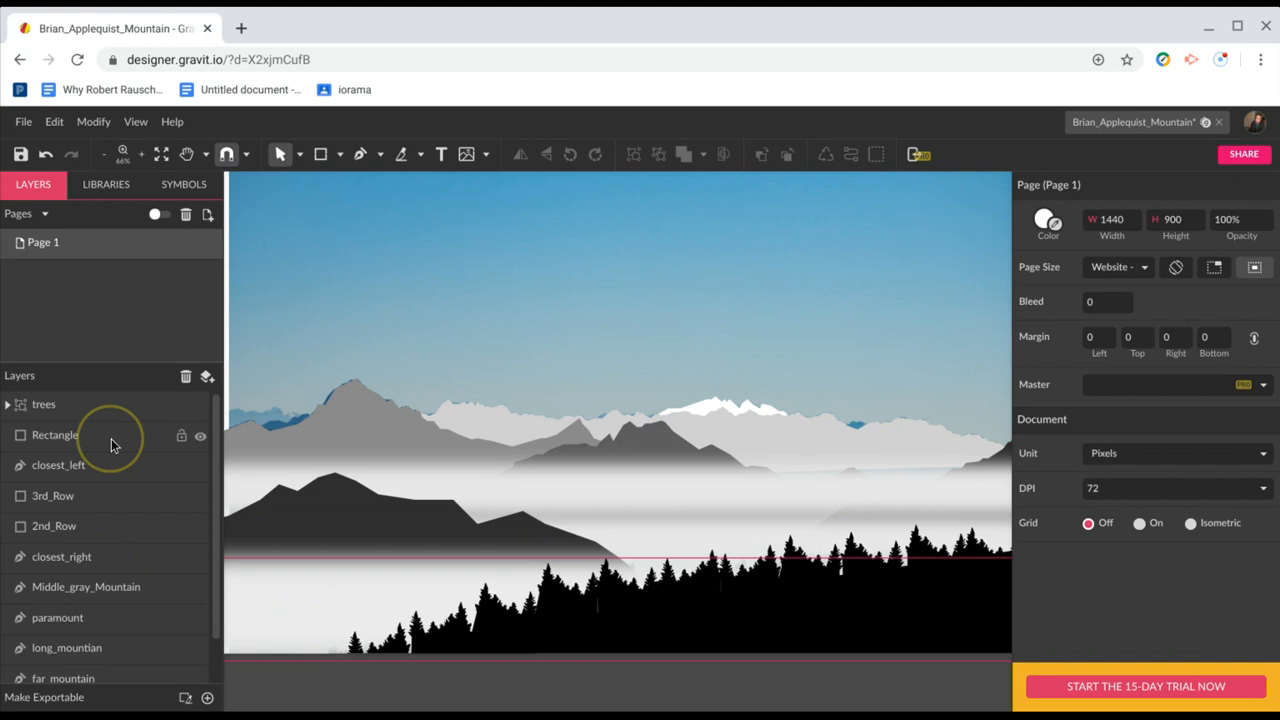
pyautogui.doubleClick(111, 439)
pyautogui.write('1st_Row')
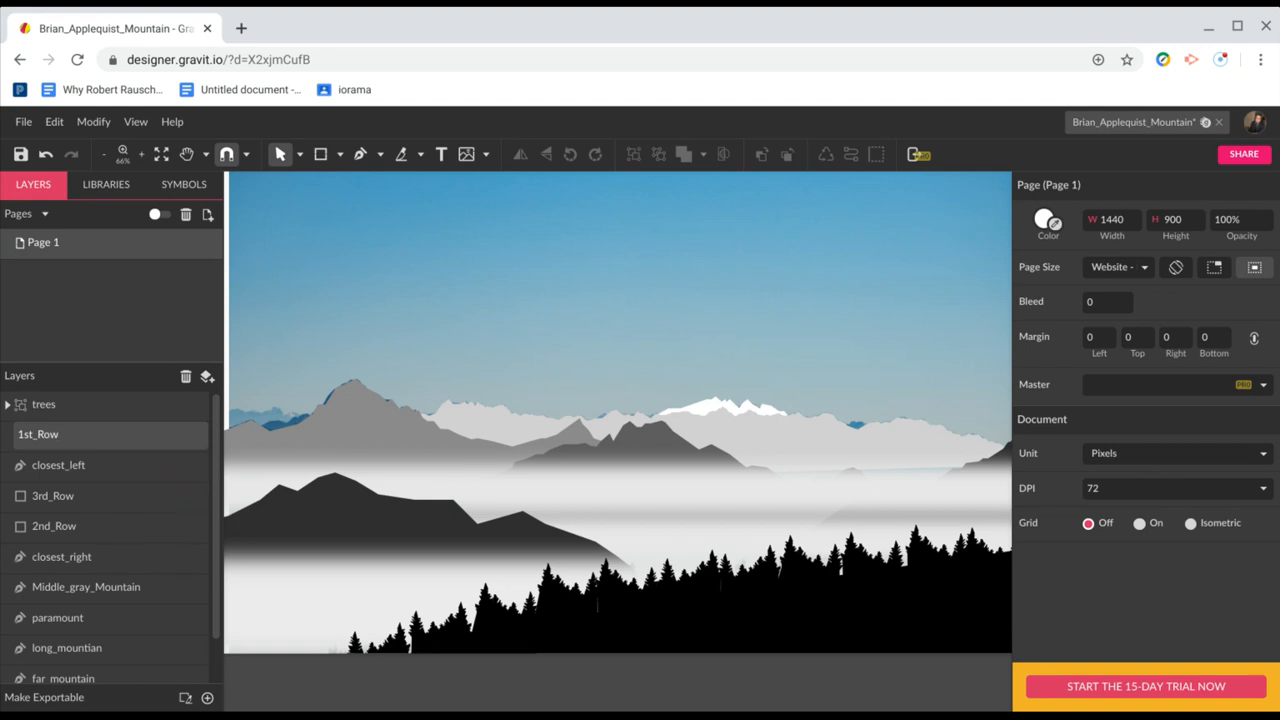
pyautogui.press('Return')
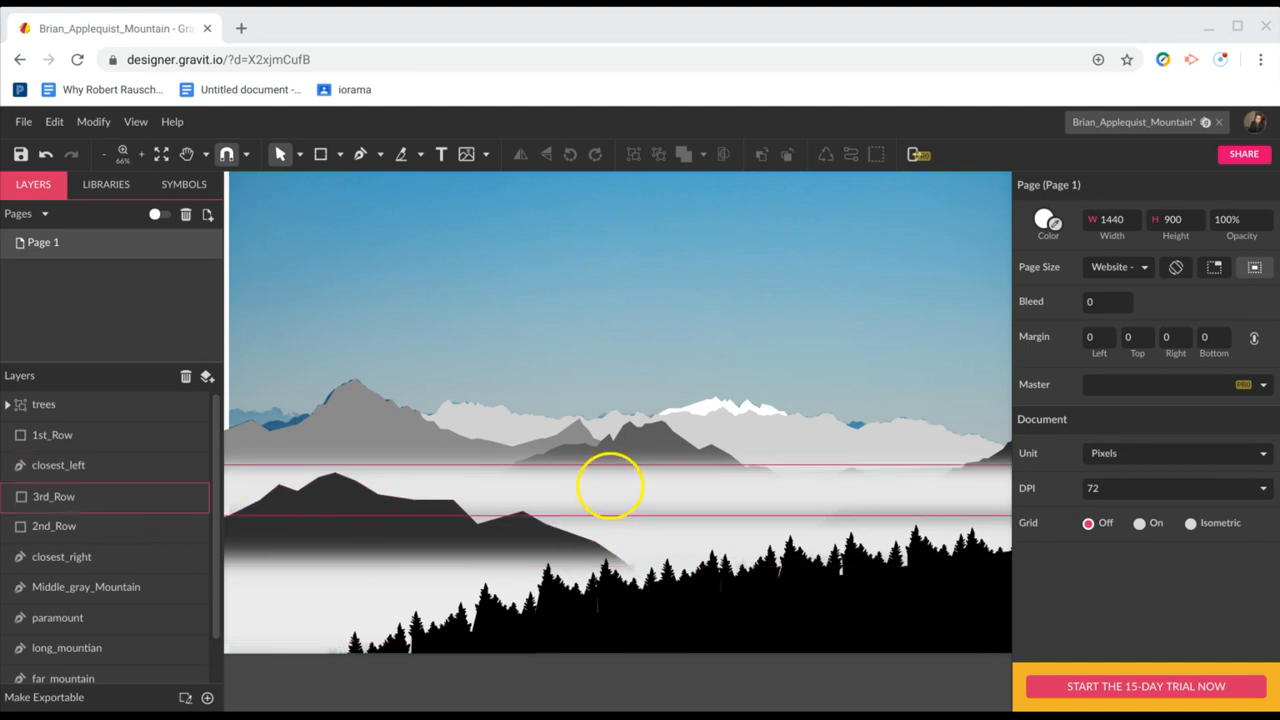
# Move the 3rd_Row layer between closest_right and Middle_gray_Mountain, and lower its upper edge to Y 602 so that it is 65 px high
pyautogui.click(677, 491)
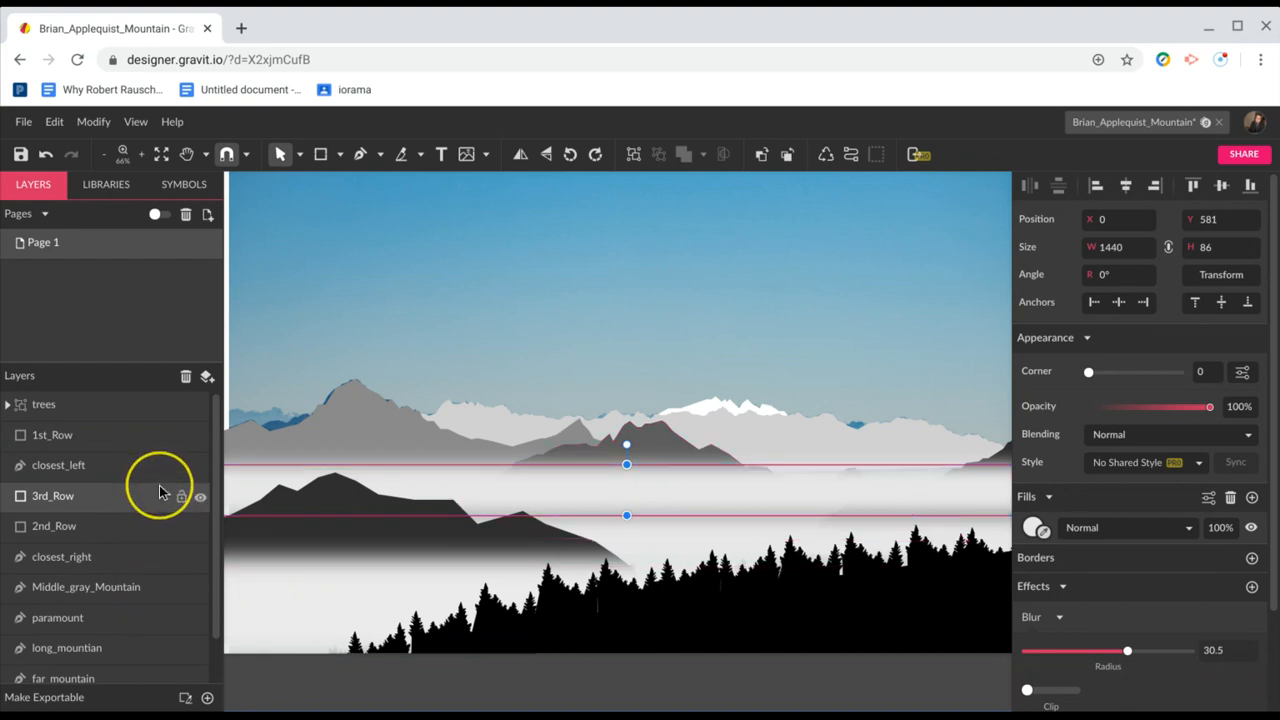
pyautogui.moveTo(134, 497); pyautogui.dragTo(129, 575)
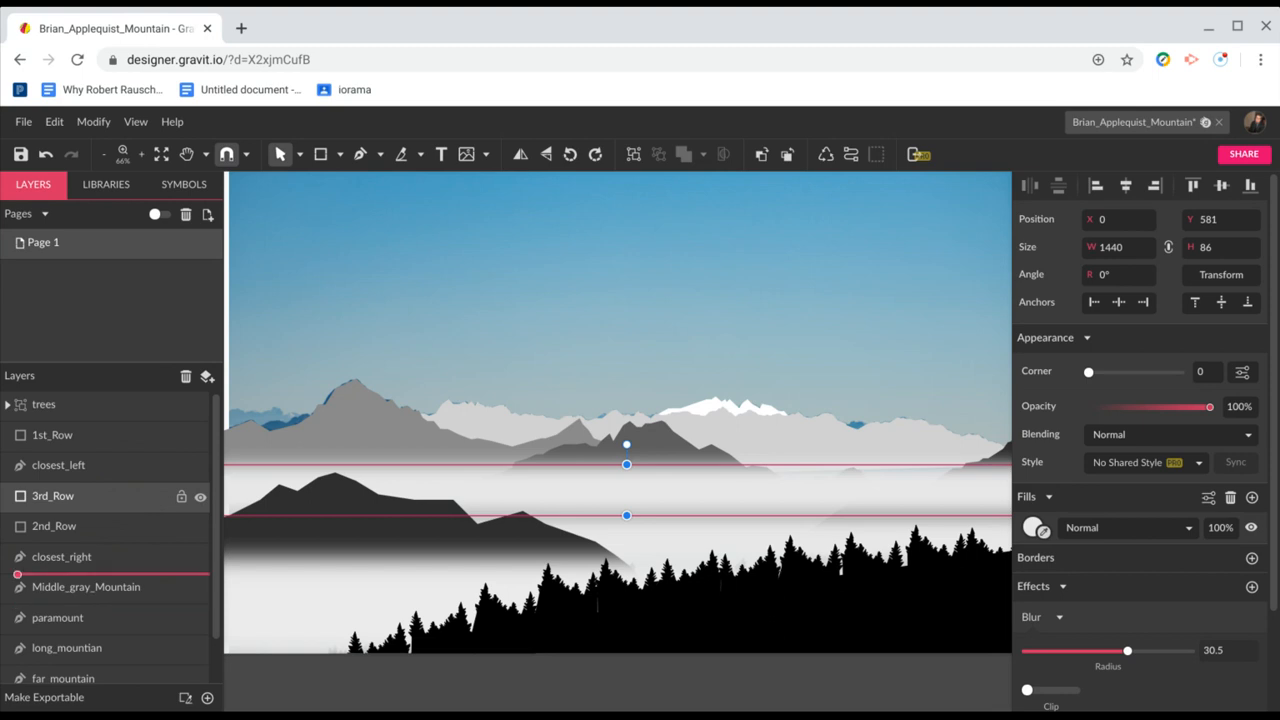
pyautogui.moveTo(129, 575); pyautogui.dragTo(131, 568)
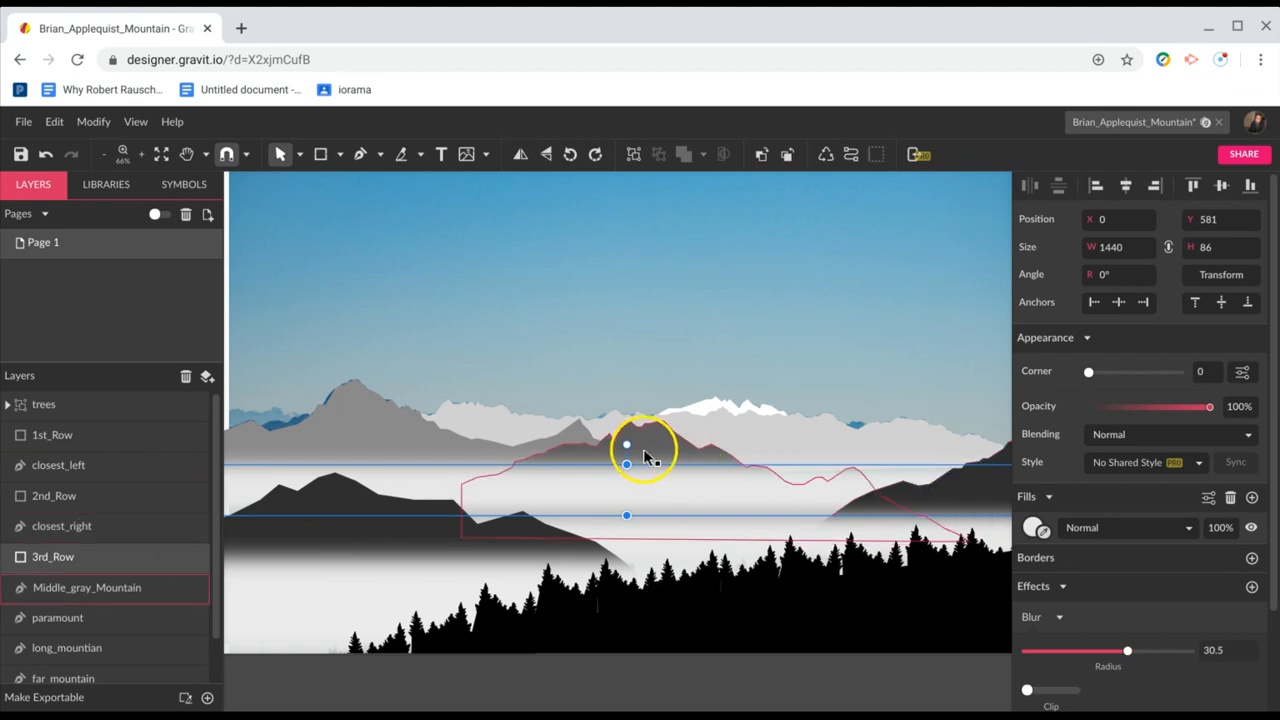
pyautogui.moveTo(627, 464)
pyautogui.mouseDown()
pyautogui.moveTo(625, 492)
pyautogui.moveTo(629, 477)
pyautogui.mouseUp()
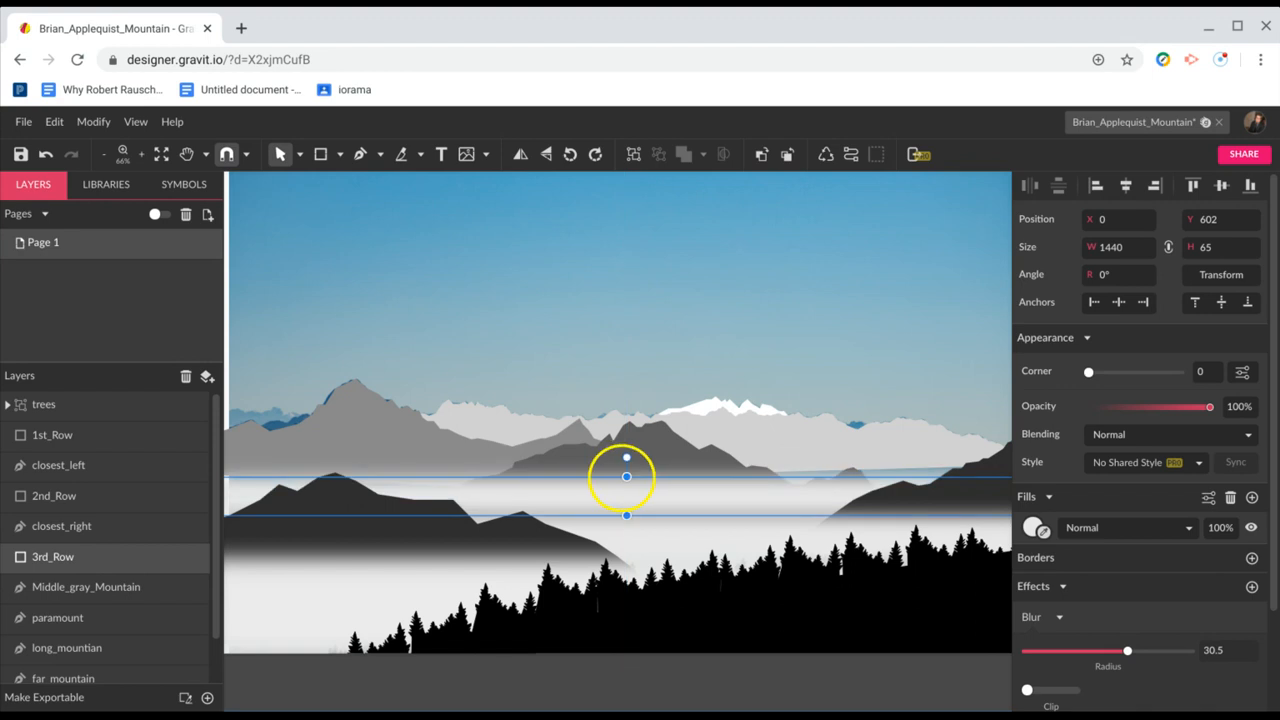
pyautogui.hscroll(-3, 621, 478)
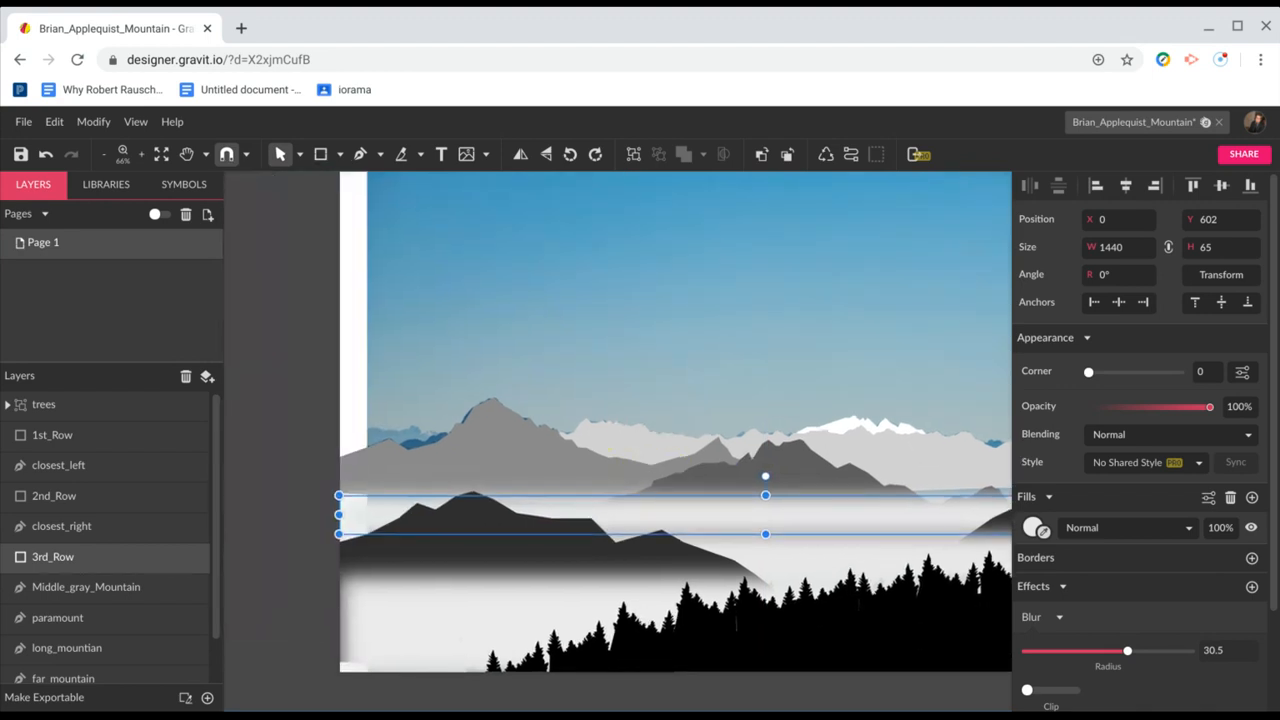
pyautogui.click(527, 474)
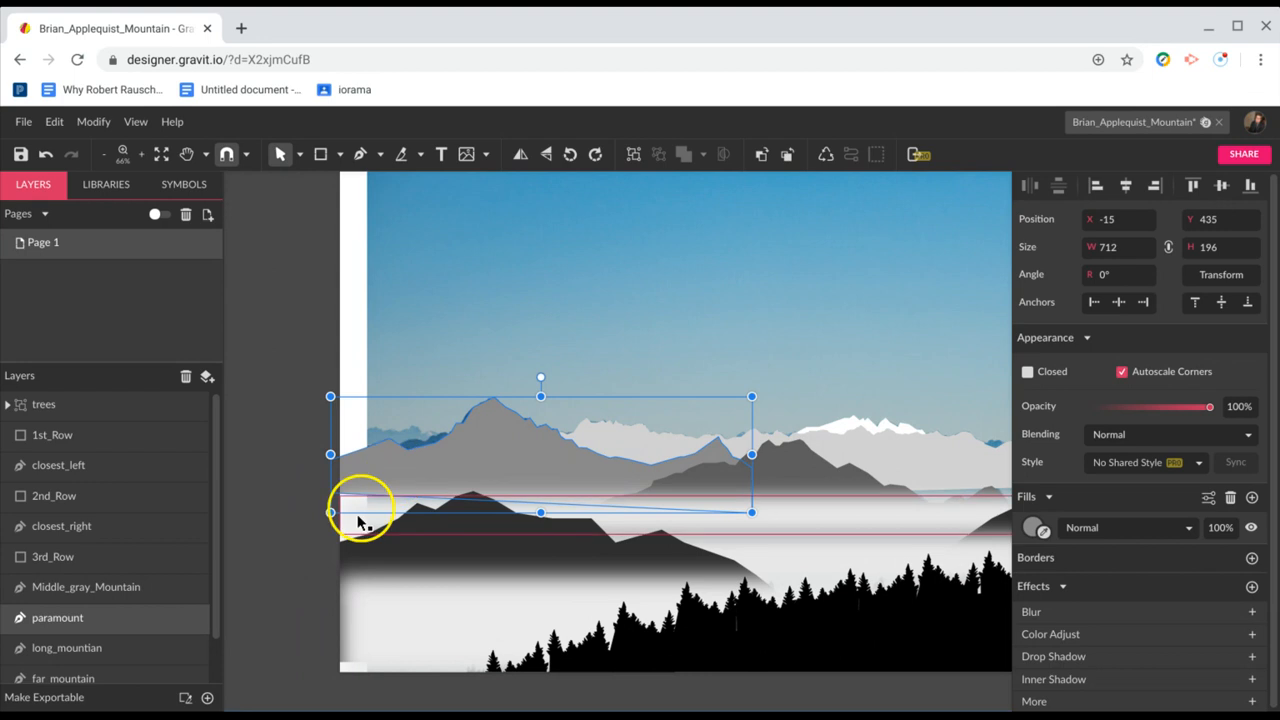
pyautogui.moveTo(330, 514); pyautogui.dragTo(333, 533)
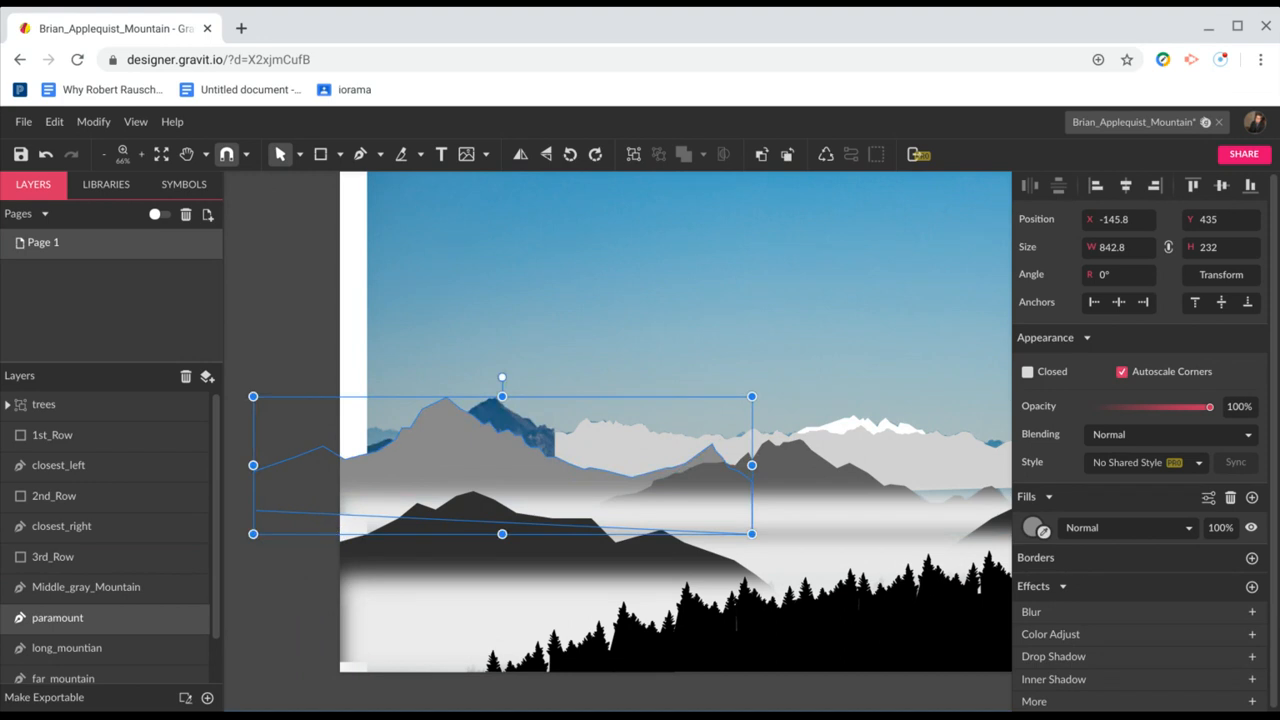
pyautogui.hotkey('ctrl', 'z')
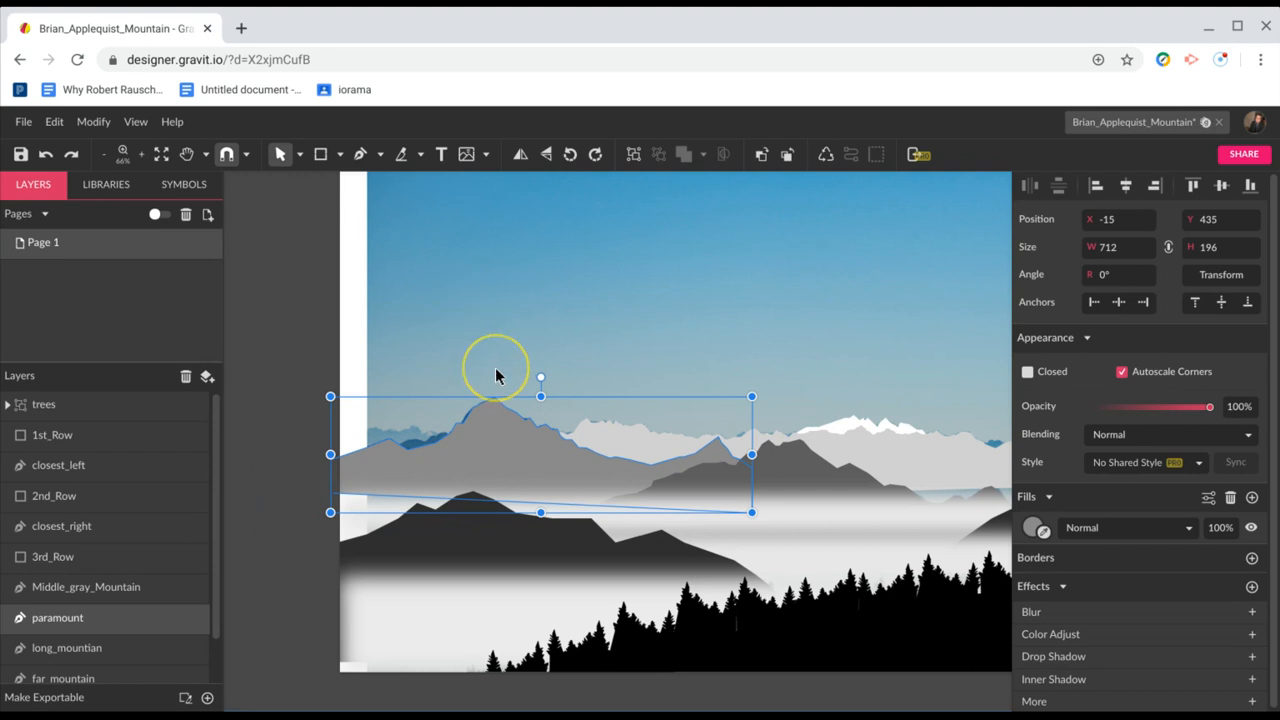
# Edit the paramount mountain's path and move its lower-left anchor point down to X 0, Y 659
pyautogui.doubleClick(477, 428)
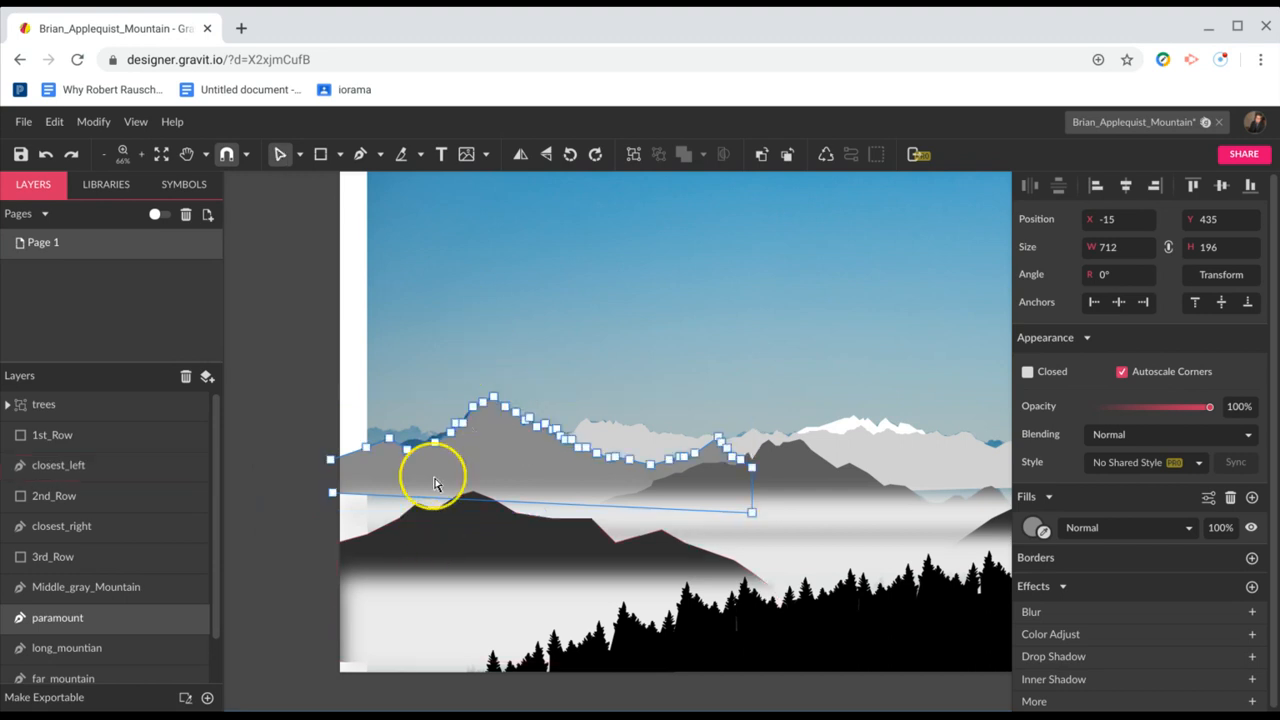
pyautogui.click(334, 496)
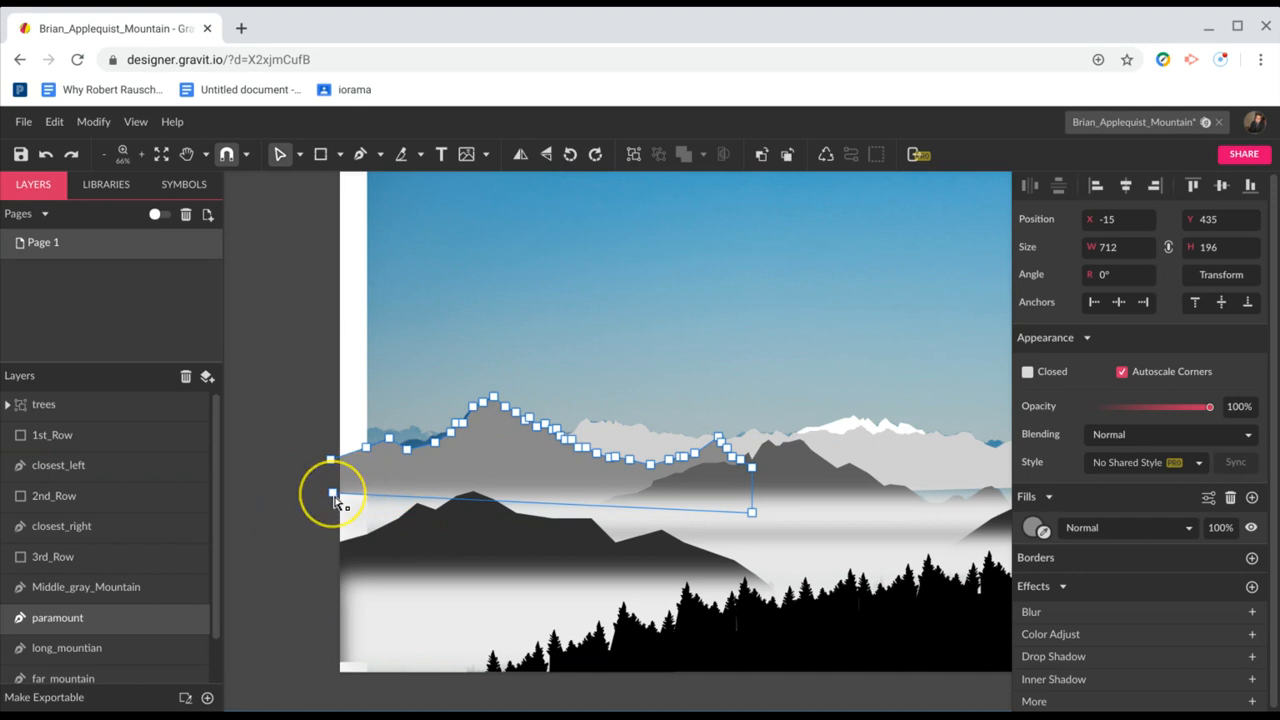
pyautogui.moveTo(334, 496); pyautogui.dragTo(340, 532)
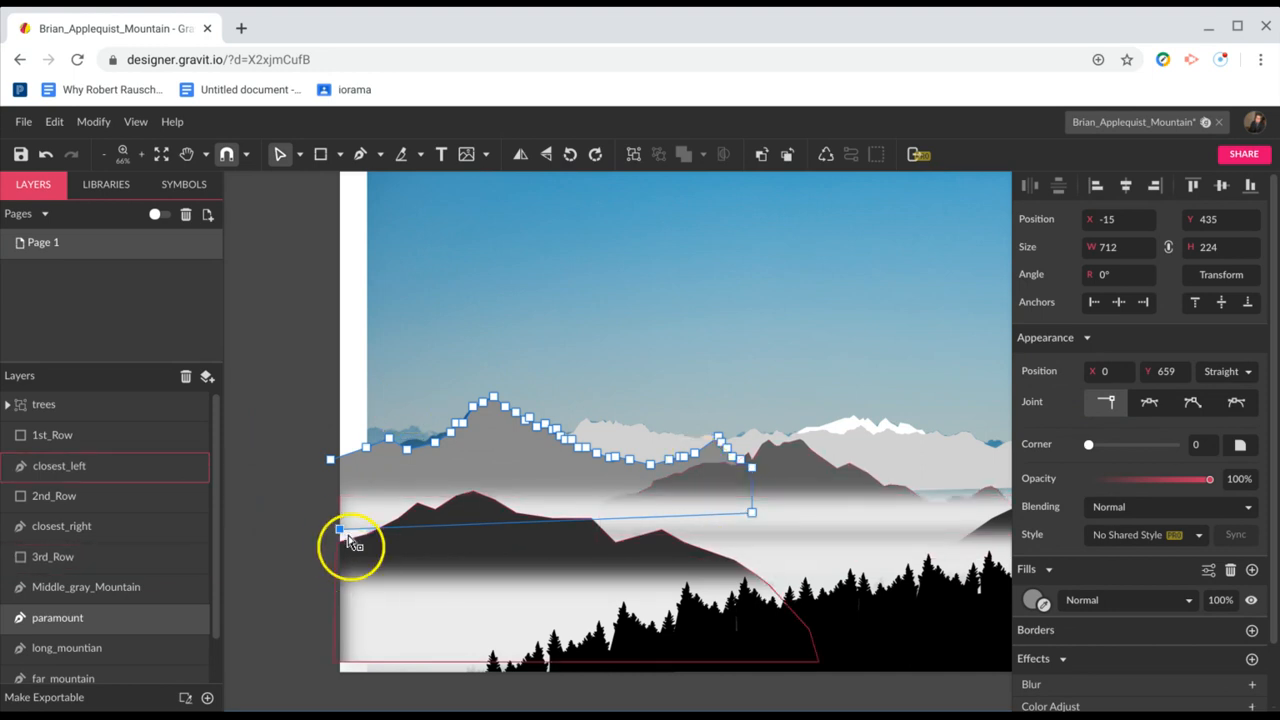
# Extend the lower edge of the 3rd_Row fog rectangle downward so that it is 121 px high
pyautogui.click(885, 515)
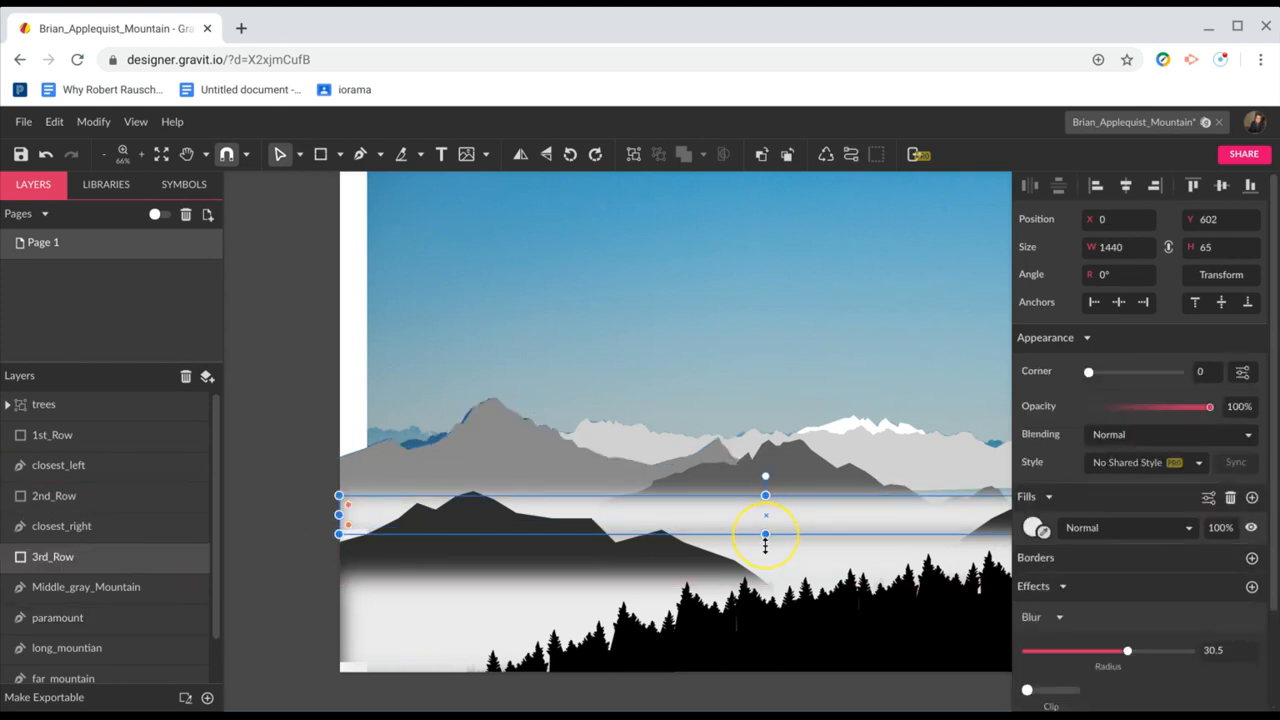
pyautogui.moveTo(765, 540); pyautogui.dragTo(762, 568)
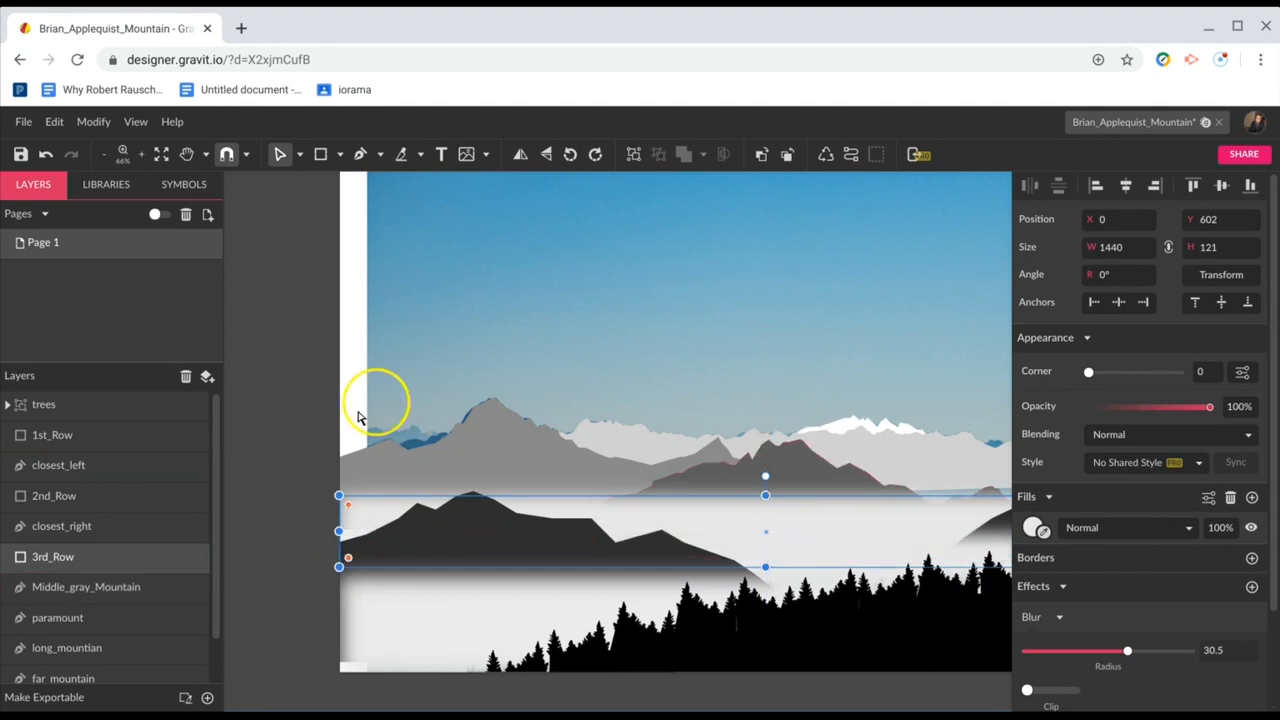
pyautogui.click(307, 437)
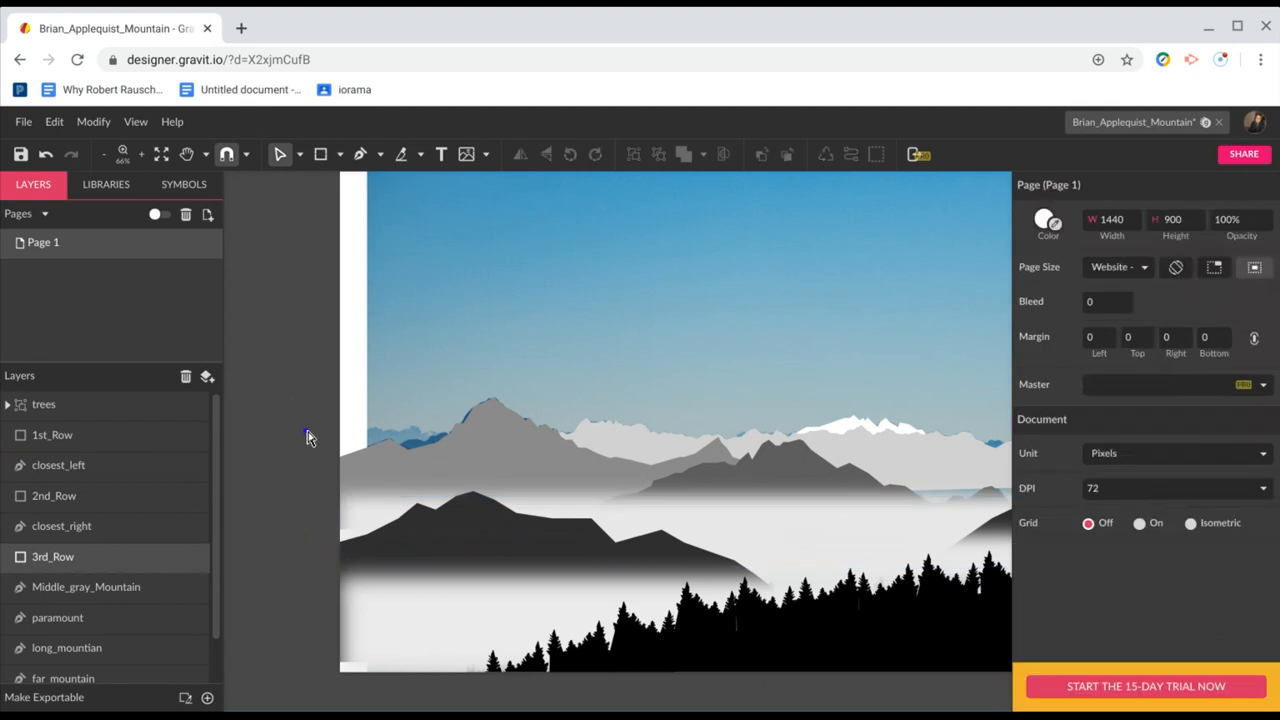
pyautogui.hscroll(6, 309, 434)
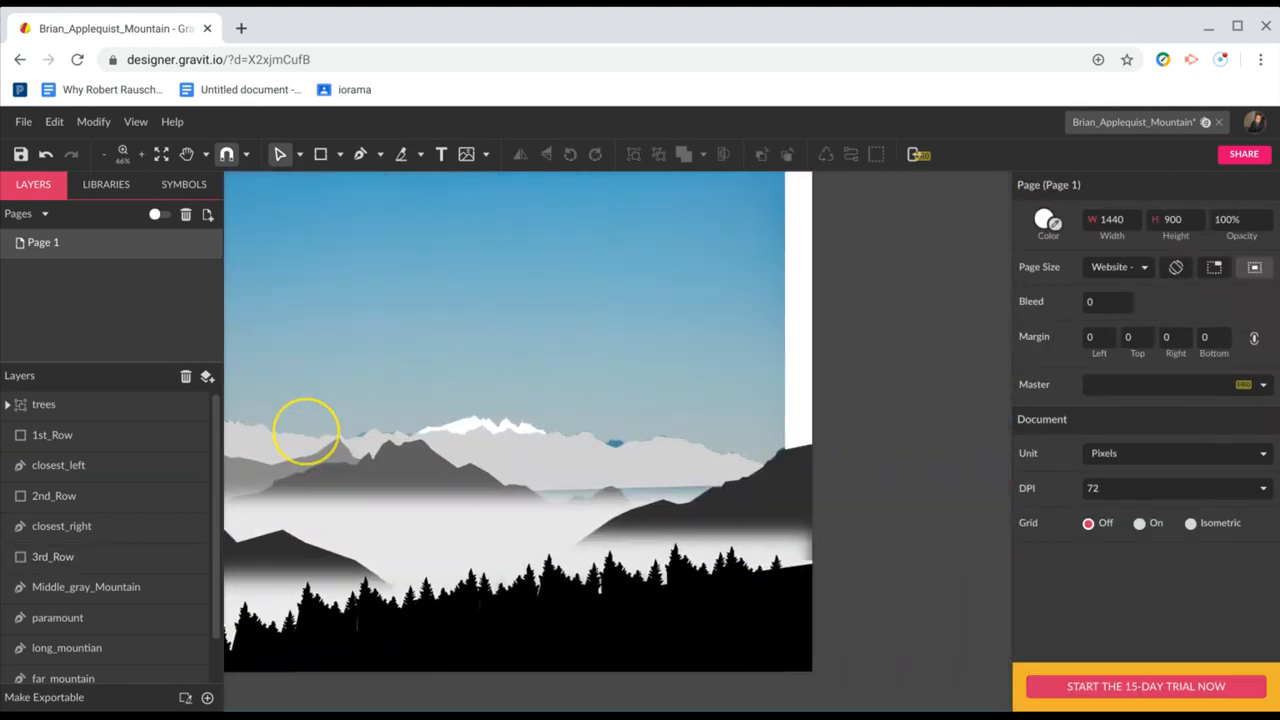
pyautogui.hscroll(-2, 306, 431)
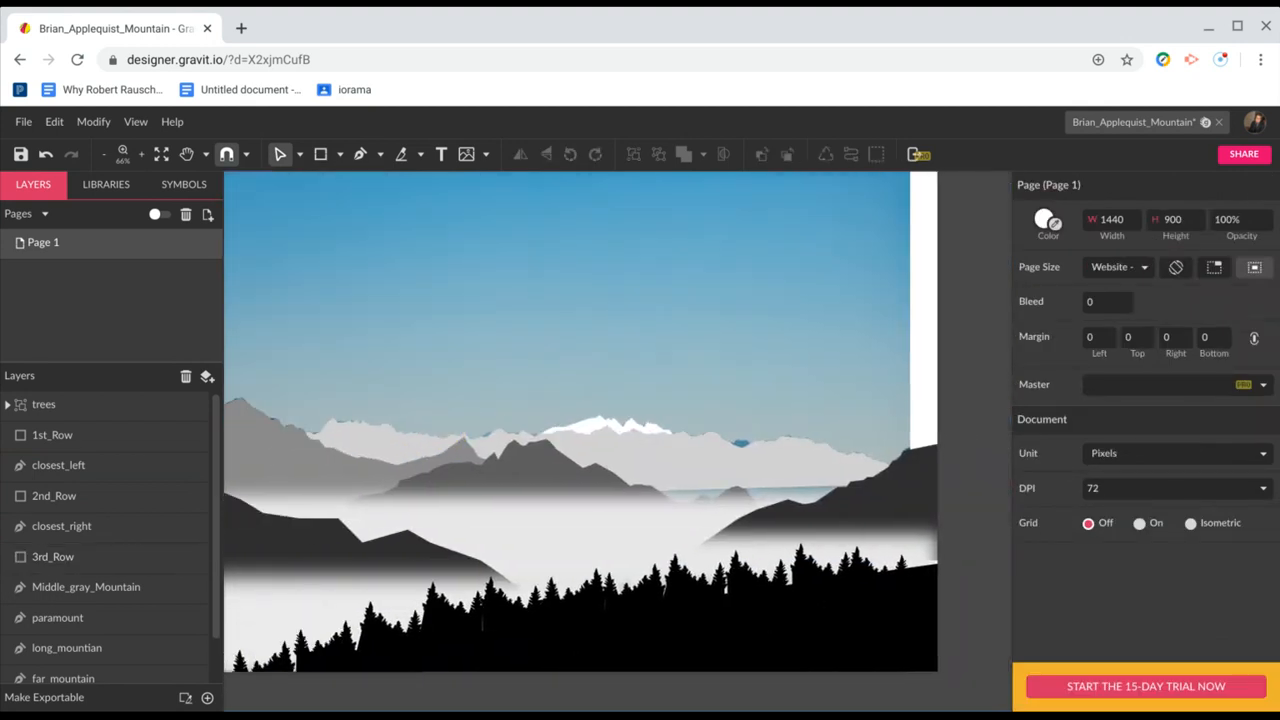
pyautogui.hscroll(-2, 306, 429)
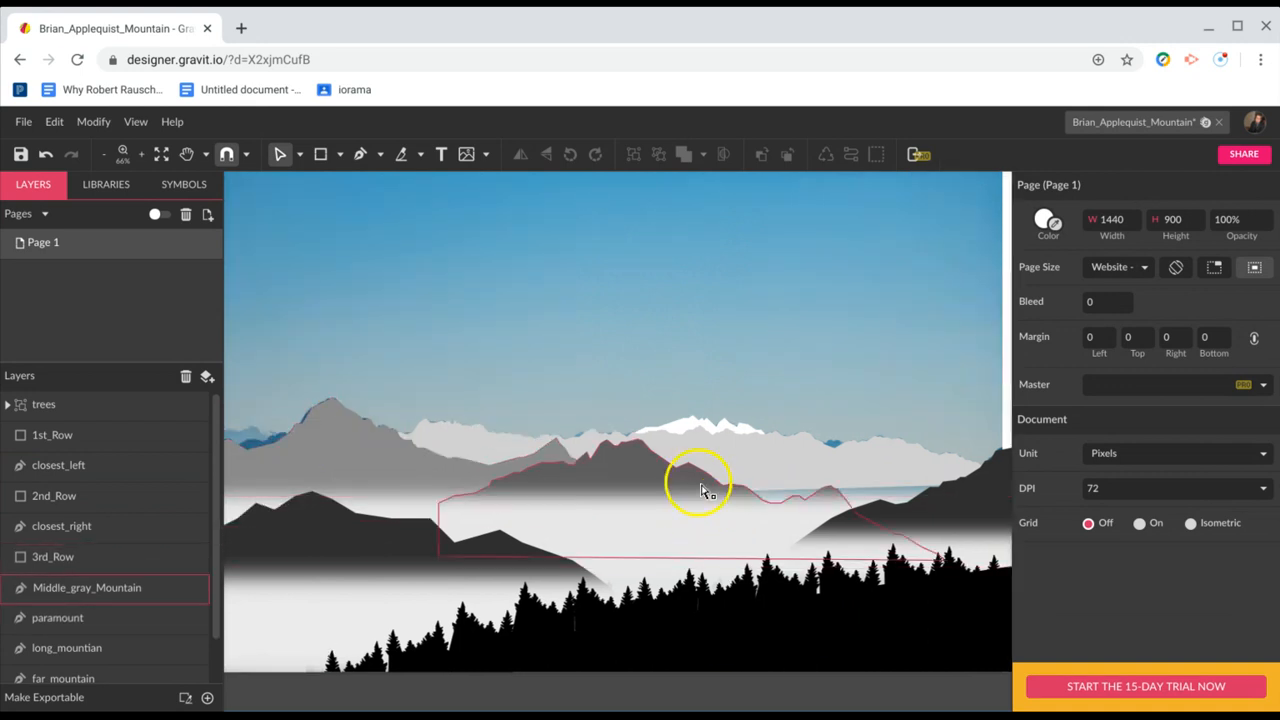
# Duplicate the 2nd_Row fog rectangle and place the copy at Y 522.5, layered between paramount and long_mountian
pyautogui.click(680, 565)
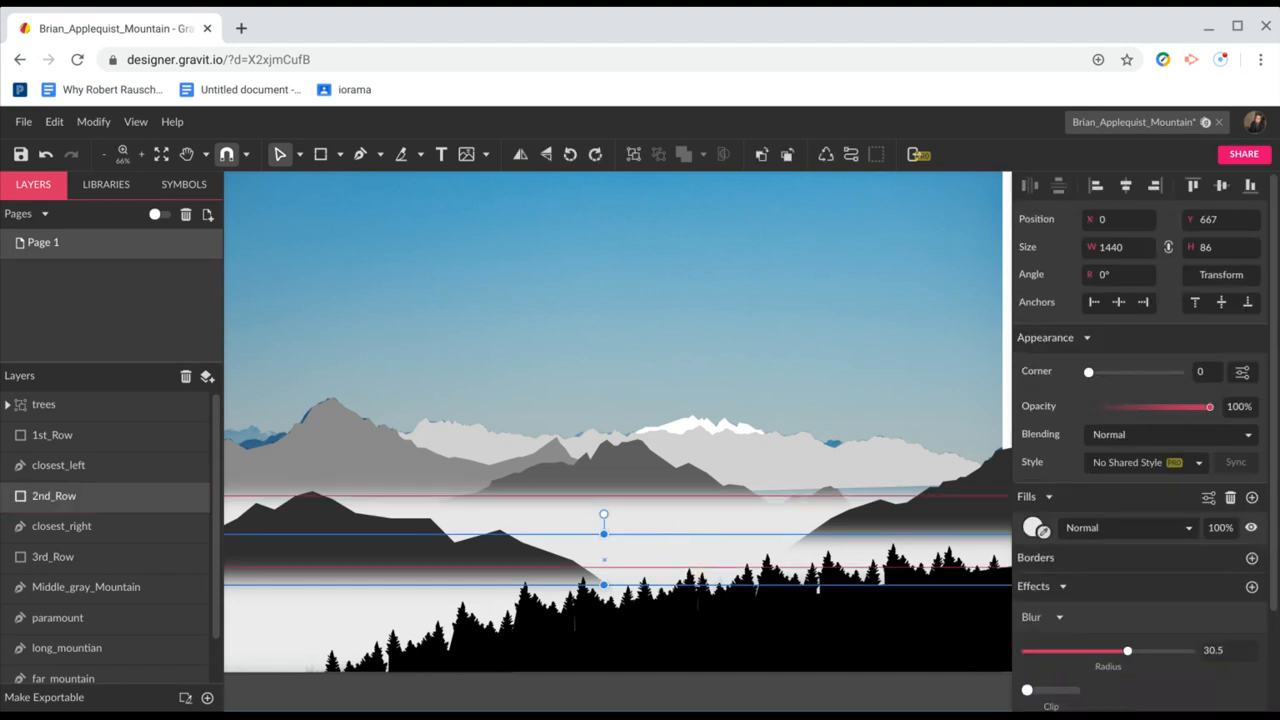
pyautogui.hotkey('ctrl', 'd')
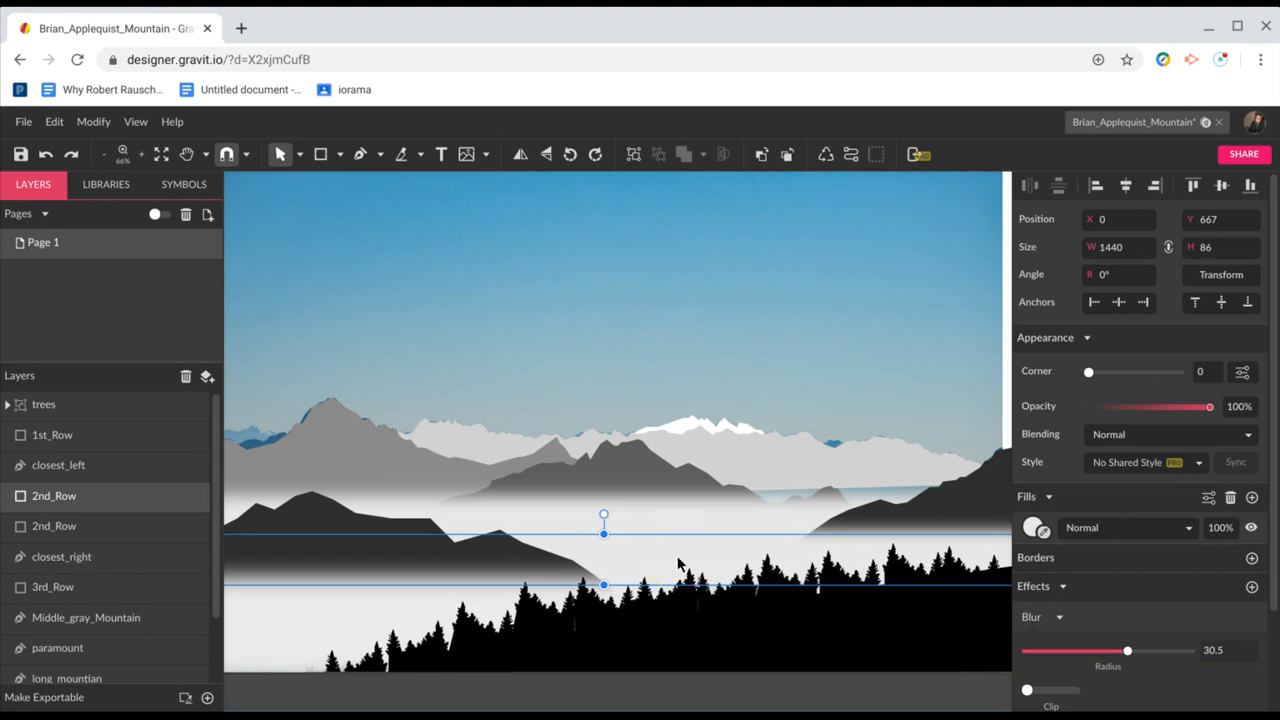
pyautogui.moveTo(678, 565); pyautogui.dragTo(677, 470)
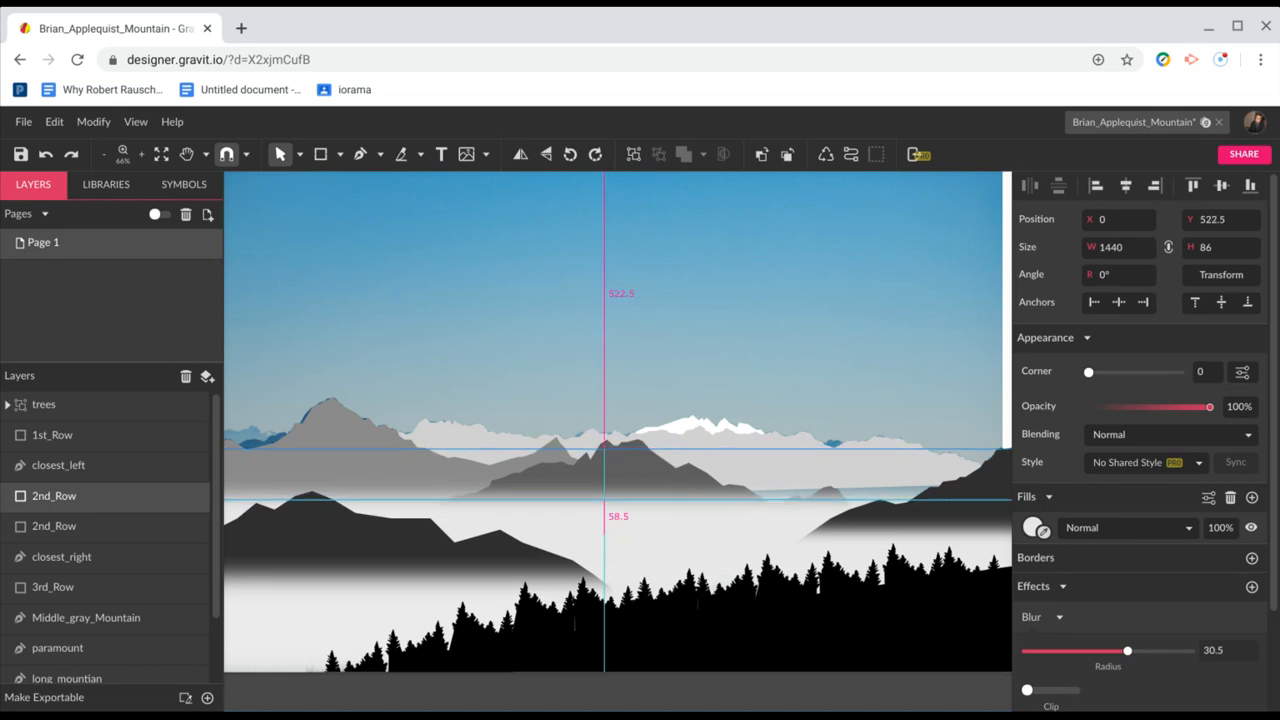
pyautogui.moveTo(677, 470); pyautogui.dragTo(675, 469)
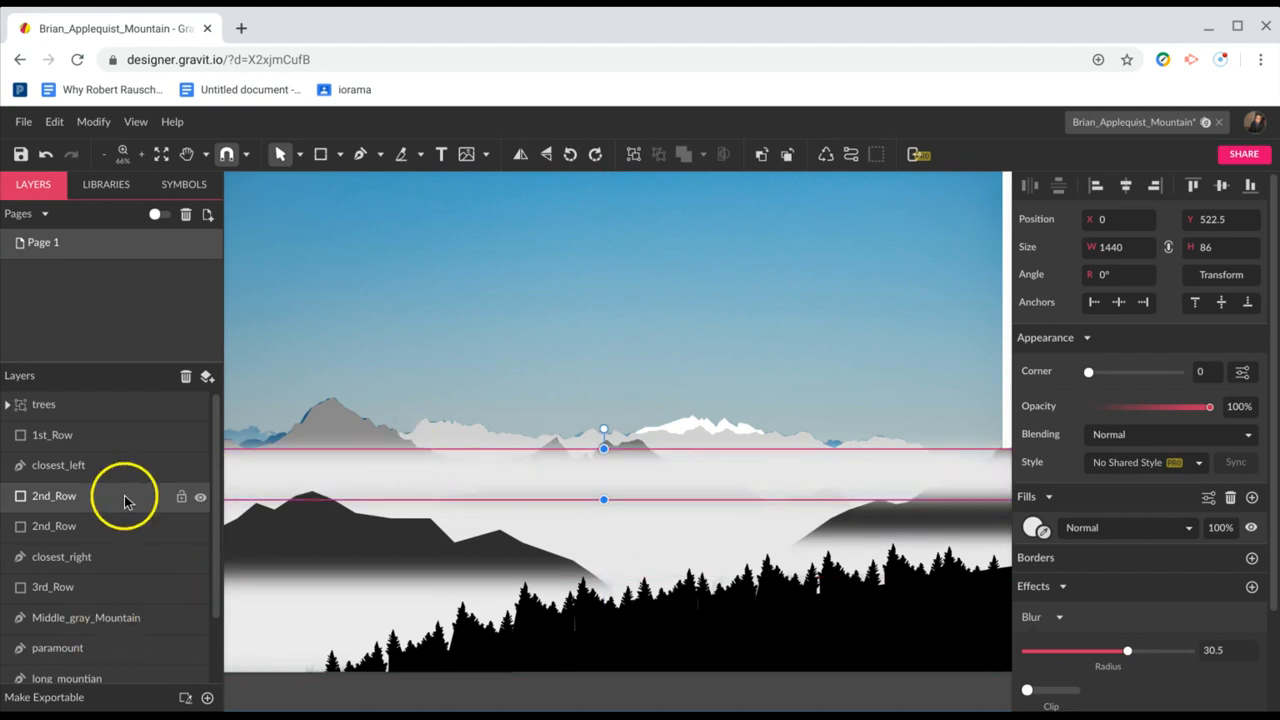
pyautogui.moveTo(110, 527)
pyautogui.mouseDown()
pyautogui.moveTo(107, 517)
pyautogui.moveTo(114, 663)
pyautogui.mouseUp()
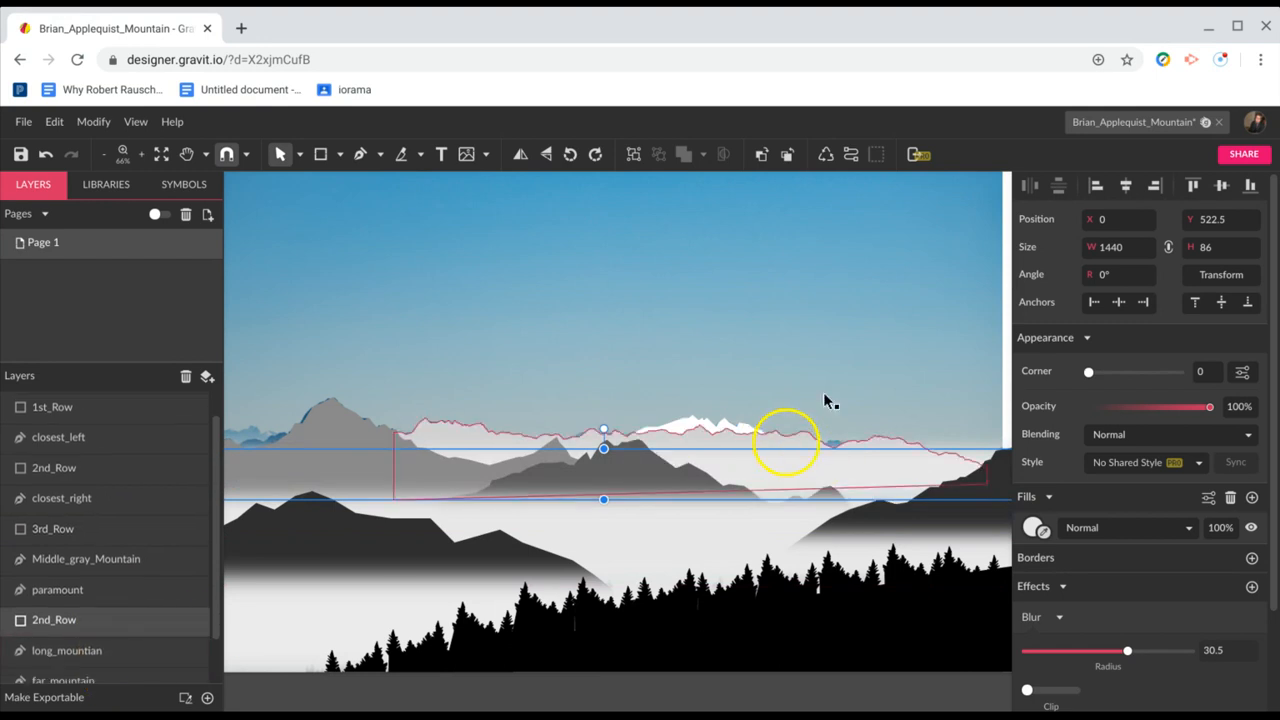
# Change the fill of the long_mountian layer to the darker gray #B9B9B9
pyautogui.scroll(-3, 882, 369)
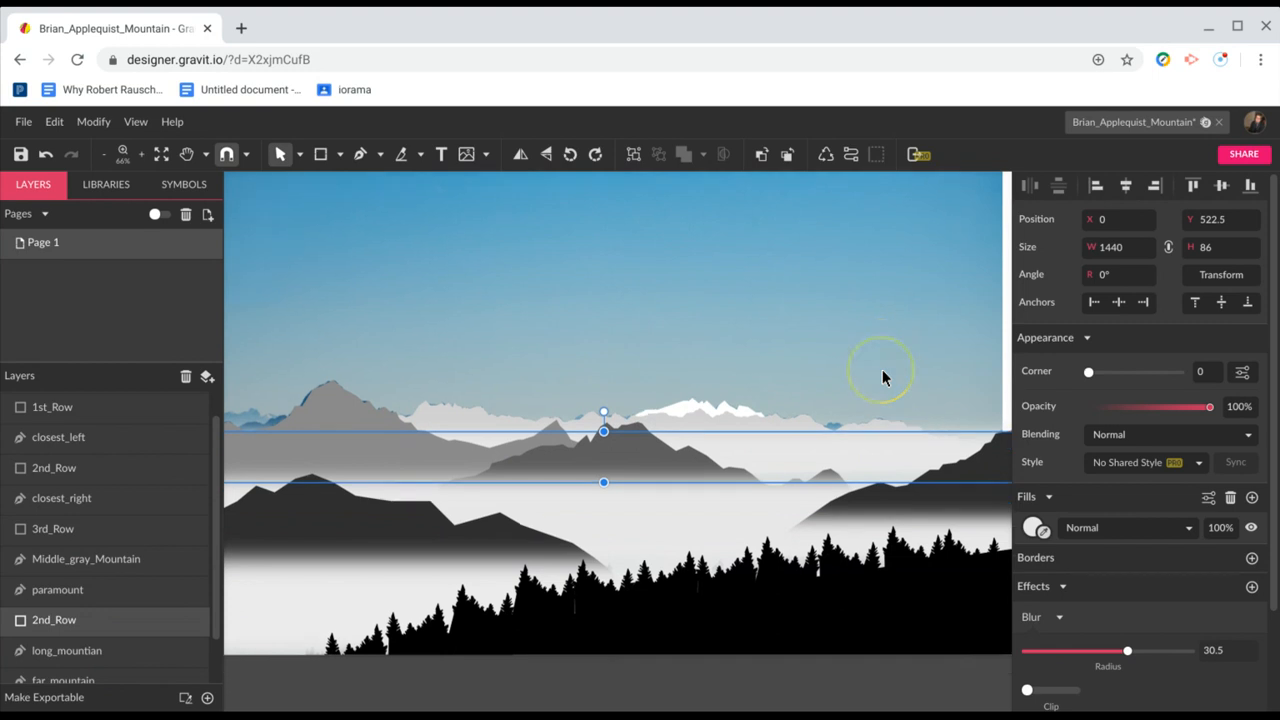
pyautogui.hscroll(-5, 882, 369)
pyautogui.hscroll(3, 640, 395)
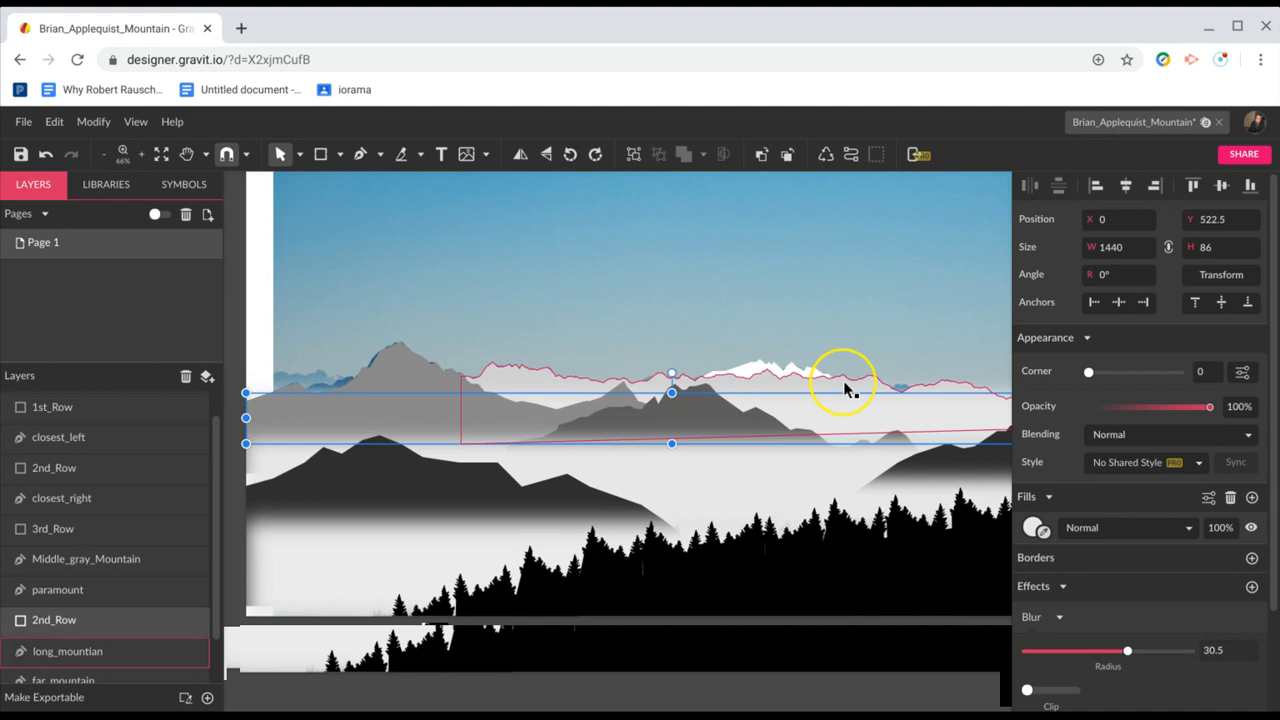
pyautogui.click(845, 384)
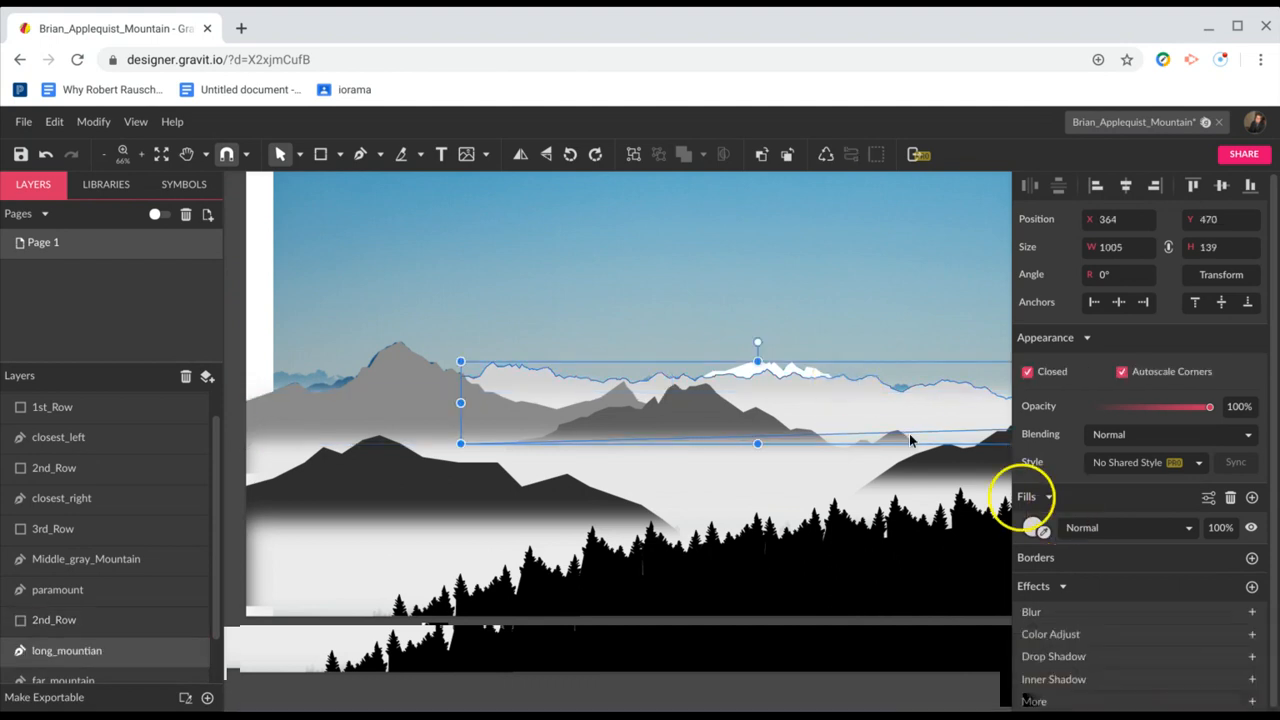
pyautogui.hscroll(3, 922, 413)
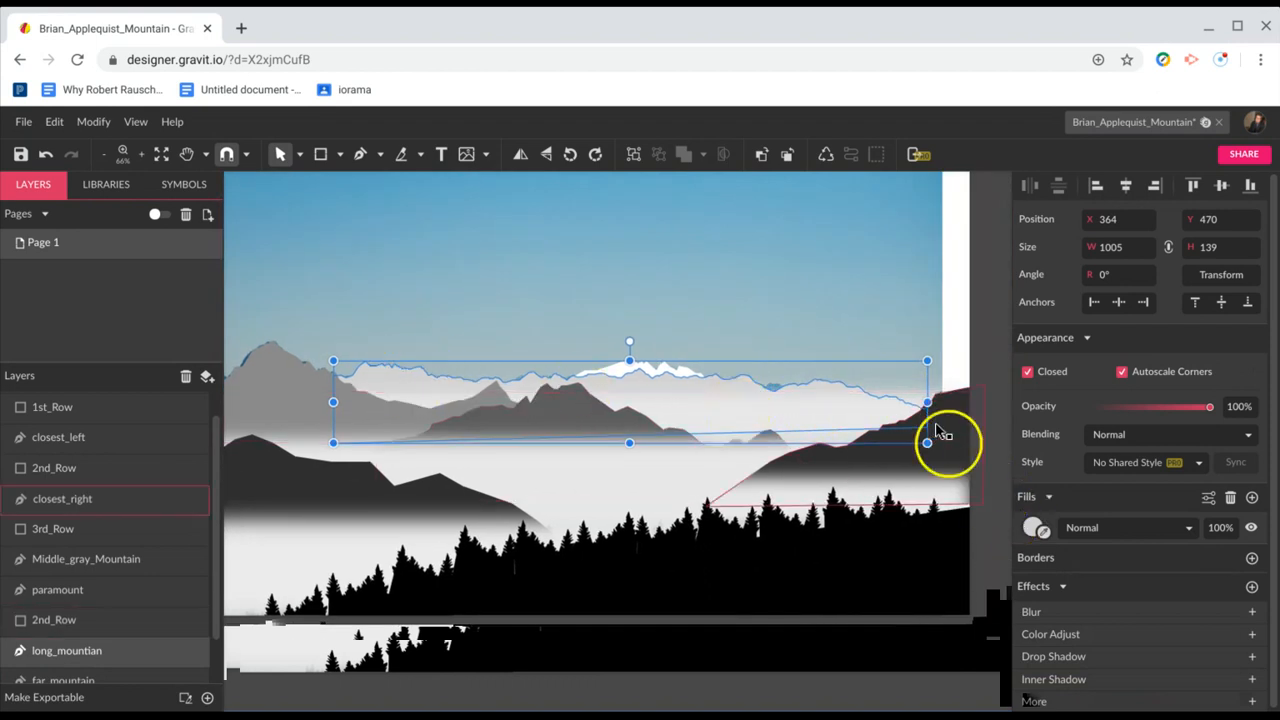
pyautogui.click(1030, 530)
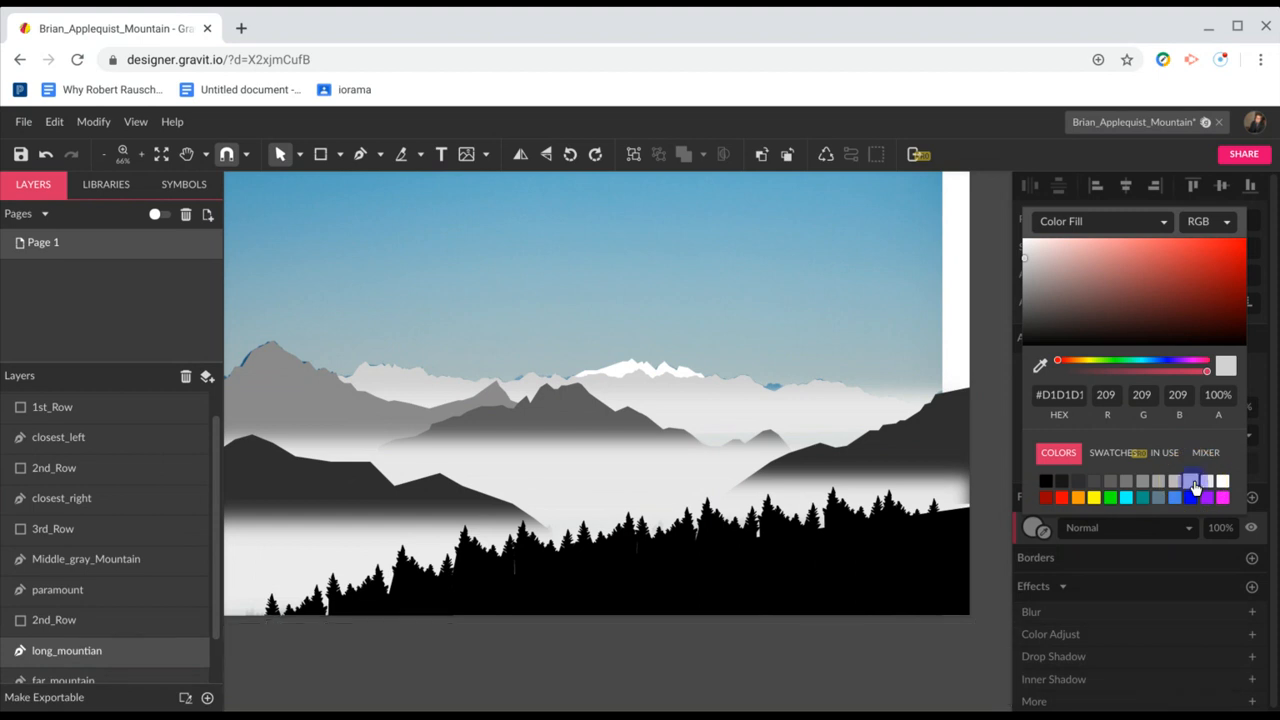
pyautogui.click(1193, 486)
pyautogui.click(1207, 484)
pyautogui.hscroll(-5, 935, 420)
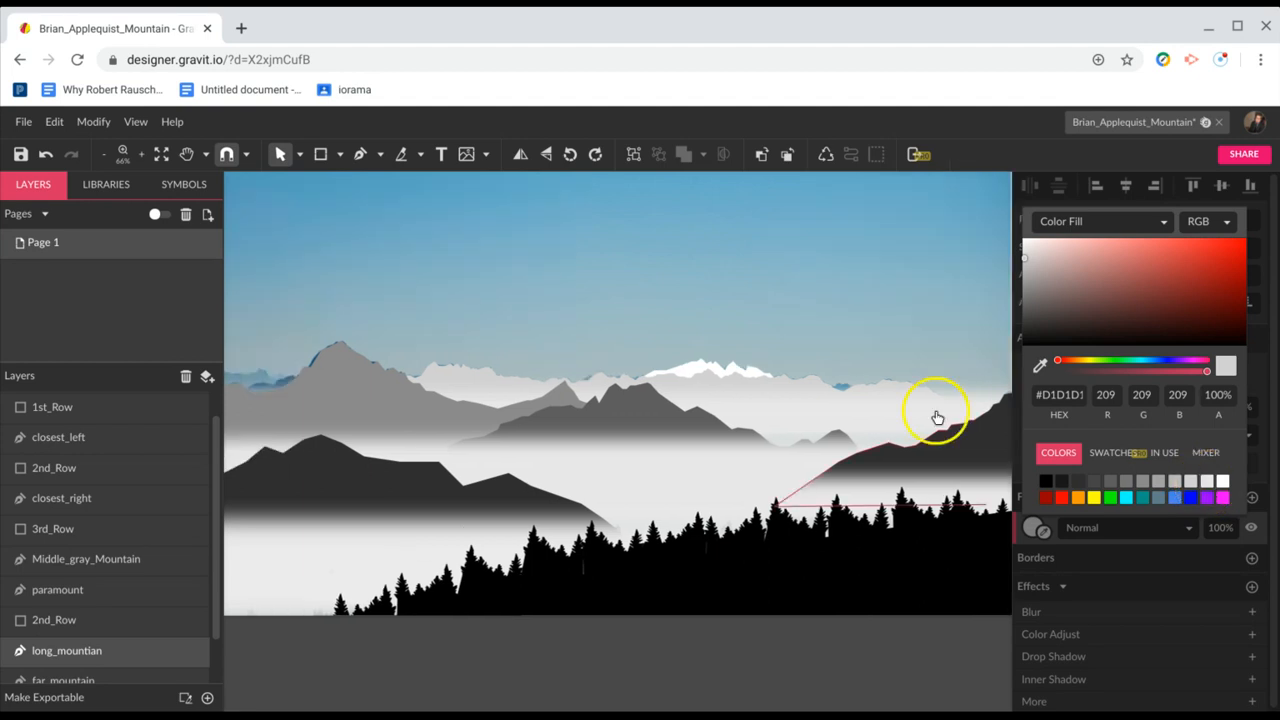
pyautogui.click(812, 400)
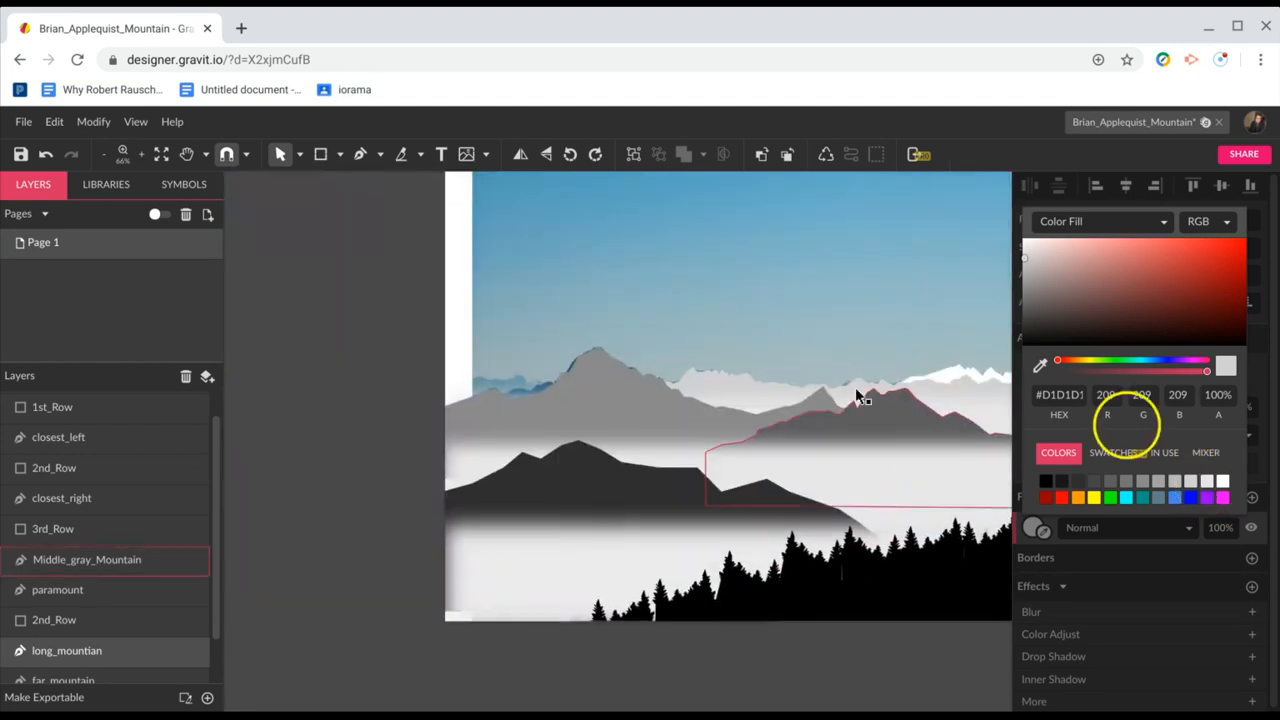
pyautogui.click(1174, 481)
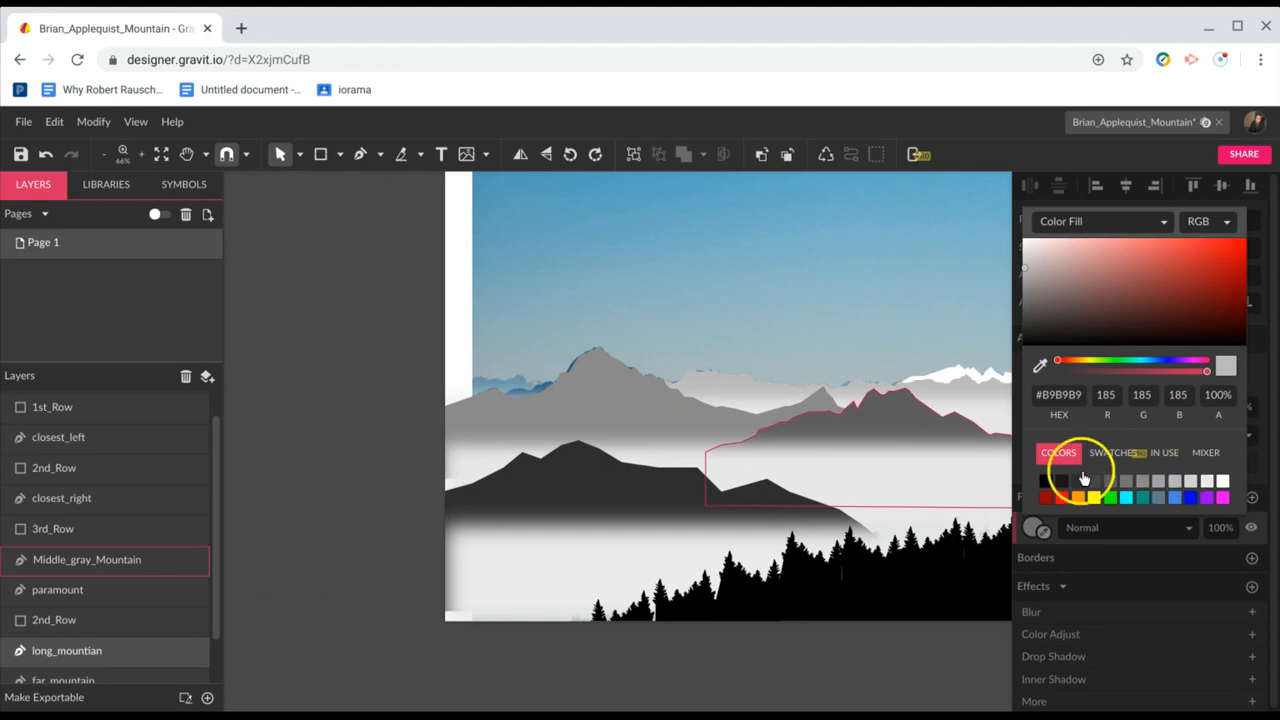
pyautogui.hscroll(1, 850, 428)
pyautogui.hscroll(5, 850, 428)
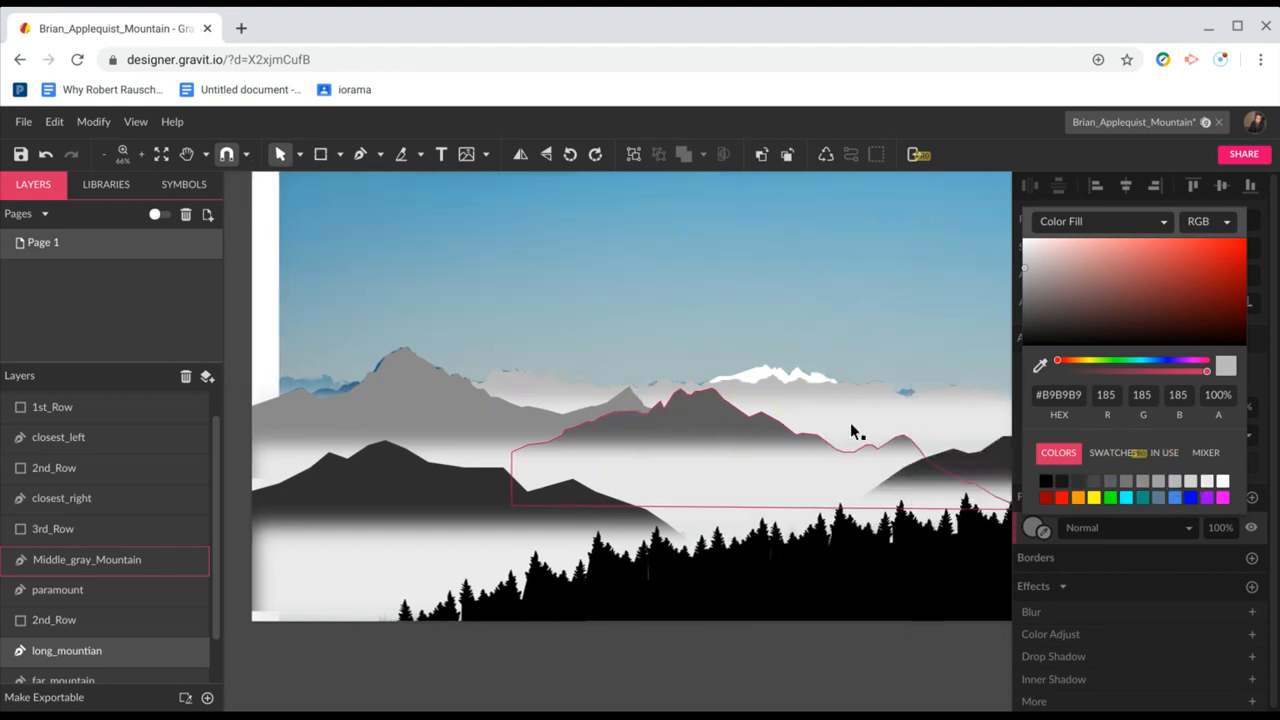
pyautogui.click(940, 455)
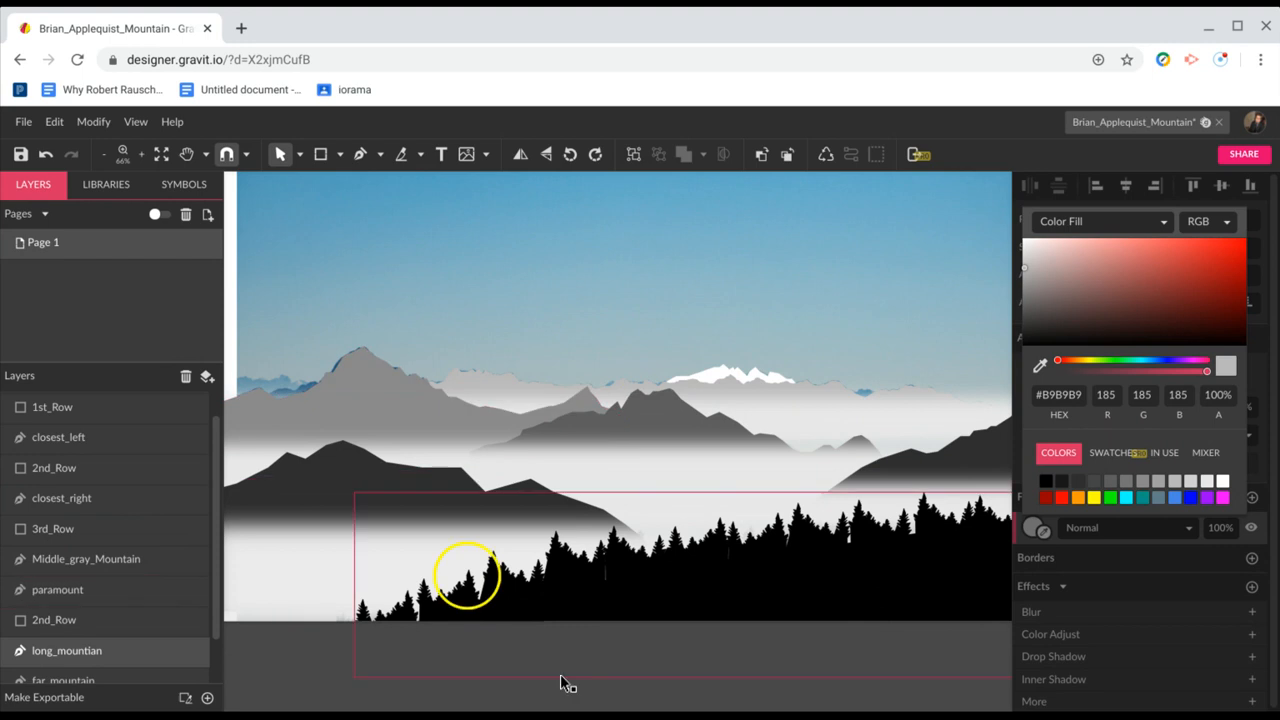
pyautogui.click(123, 651)
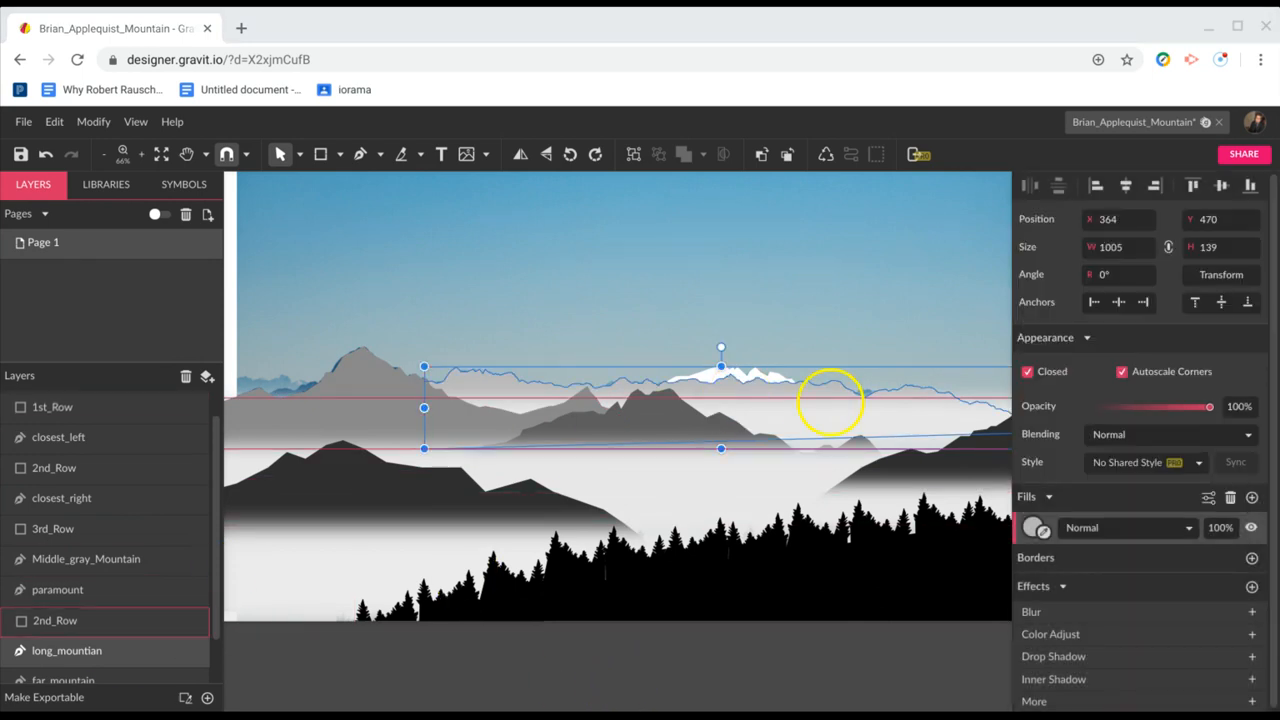
# Rename the duplicated 2nd_Row fog rectangle between paramount and long_mountian as 4th_Row
pyautogui.click(817, 409)
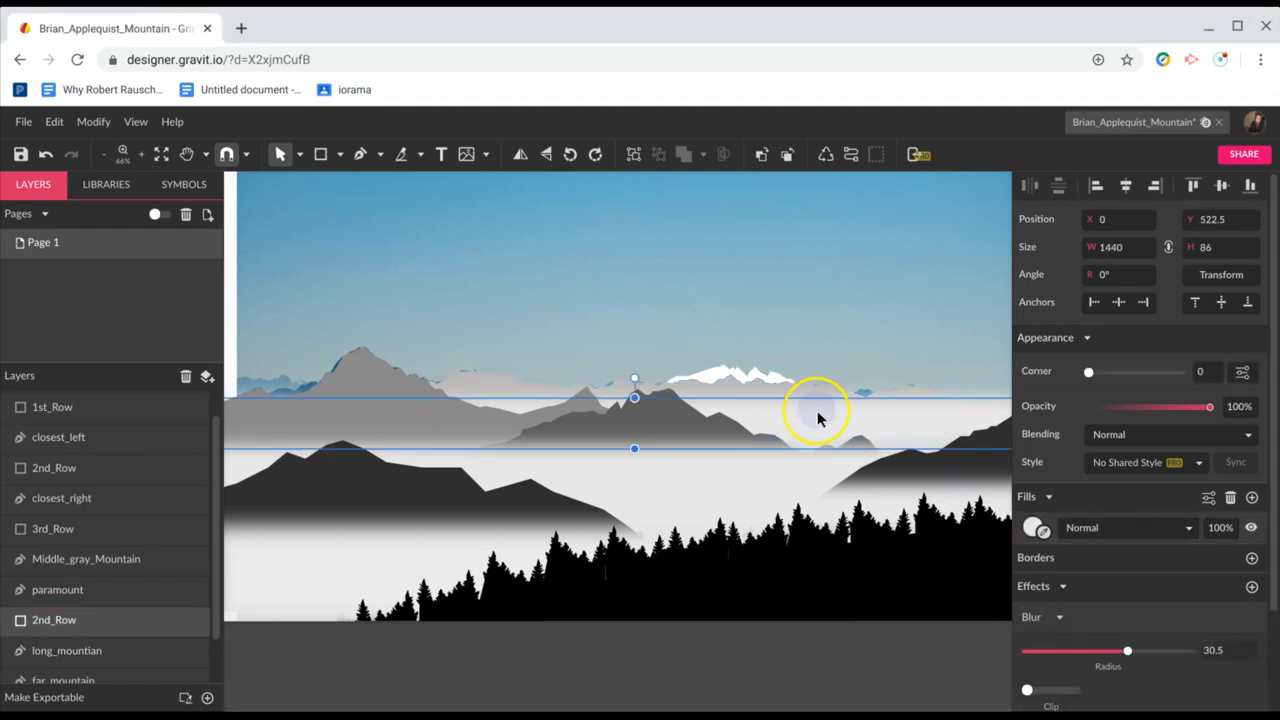
pyautogui.click(40, 626)
pyautogui.click(40, 626)
pyautogui.click(41, 626)
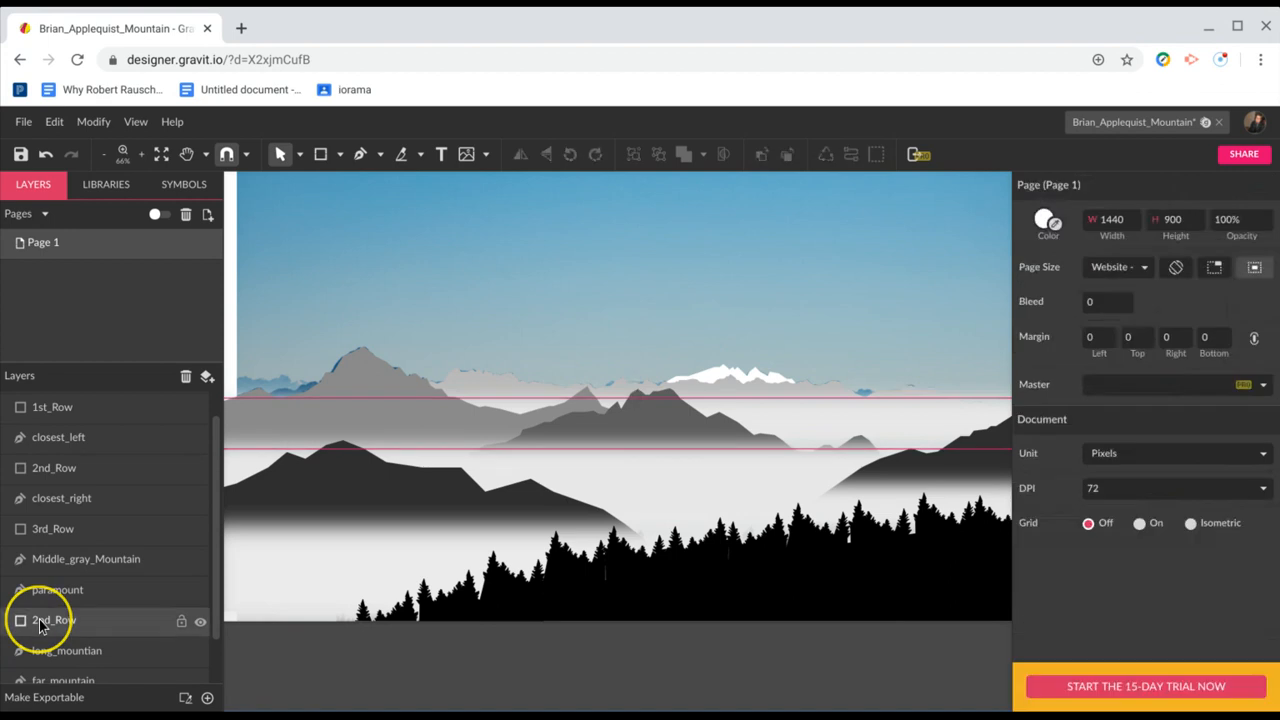
pyautogui.doubleClick(41, 623)
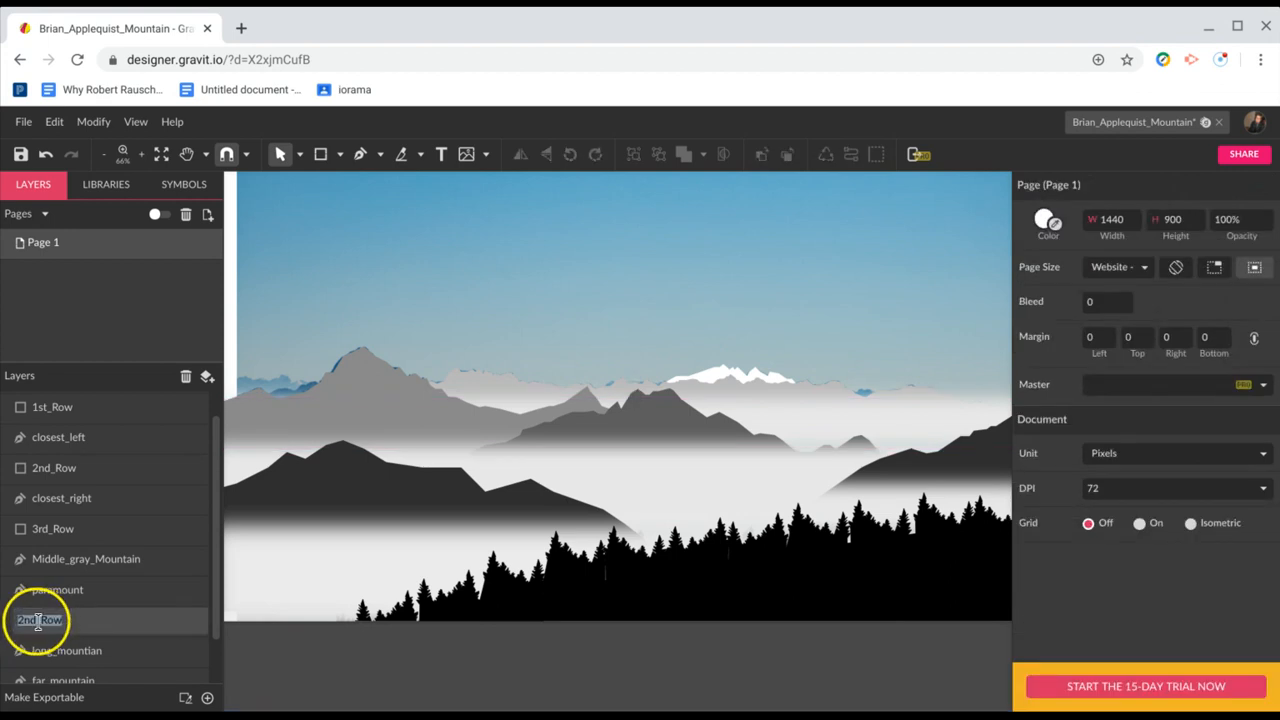
pyautogui.moveTo(33, 621); pyautogui.dragTo(23, 621)
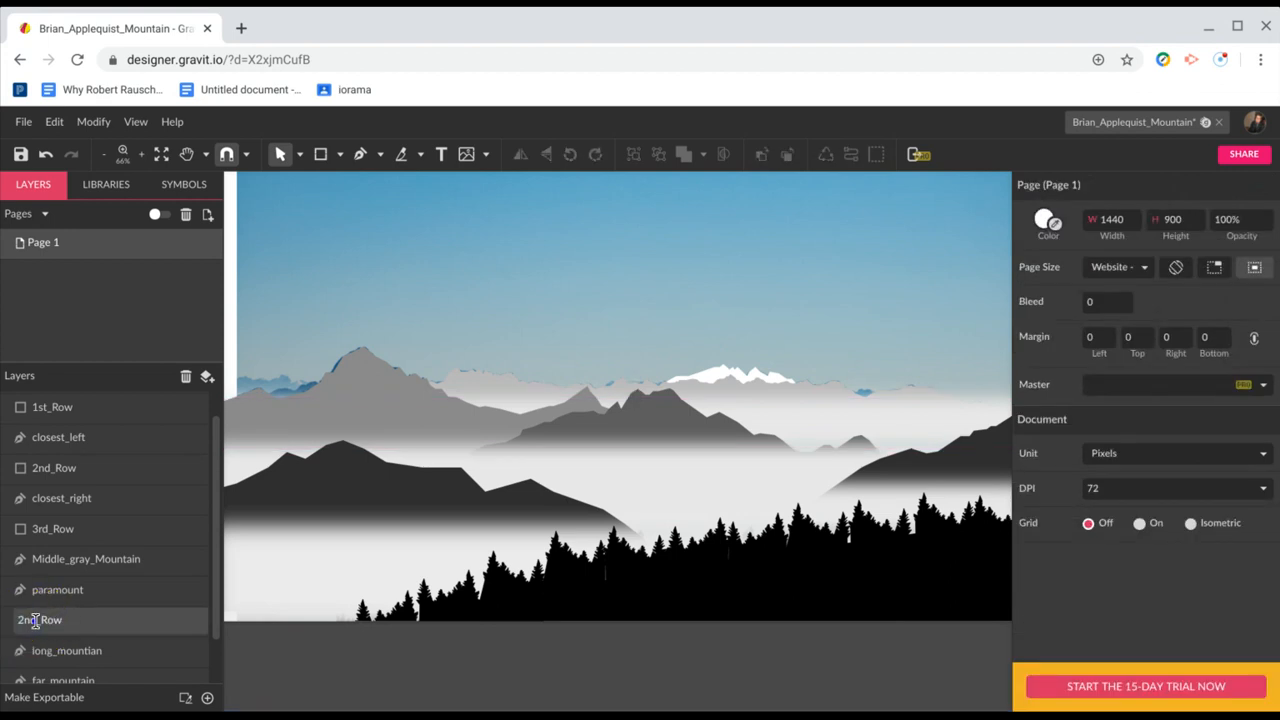
pyautogui.click(35, 621)
pyautogui.press('BackSpace')
pyautogui.press('BackSpace')
pyautogui.press('BackSpace')
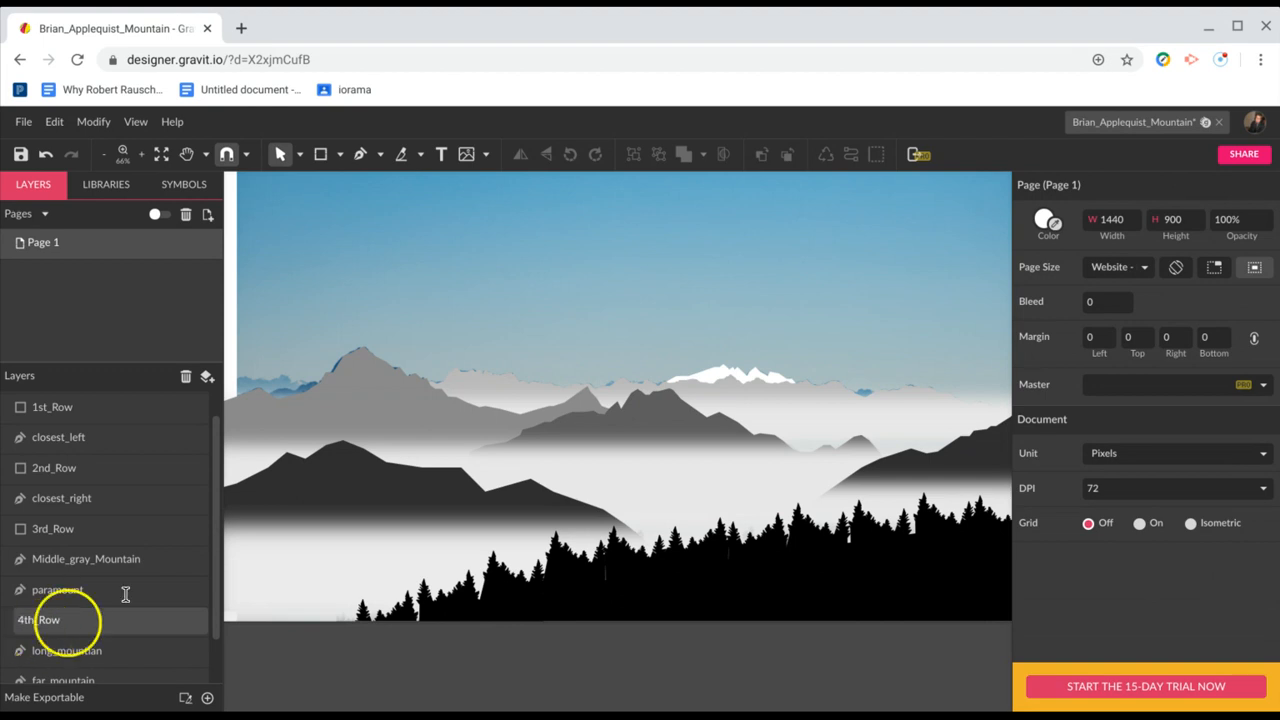
pyautogui.press('Return')
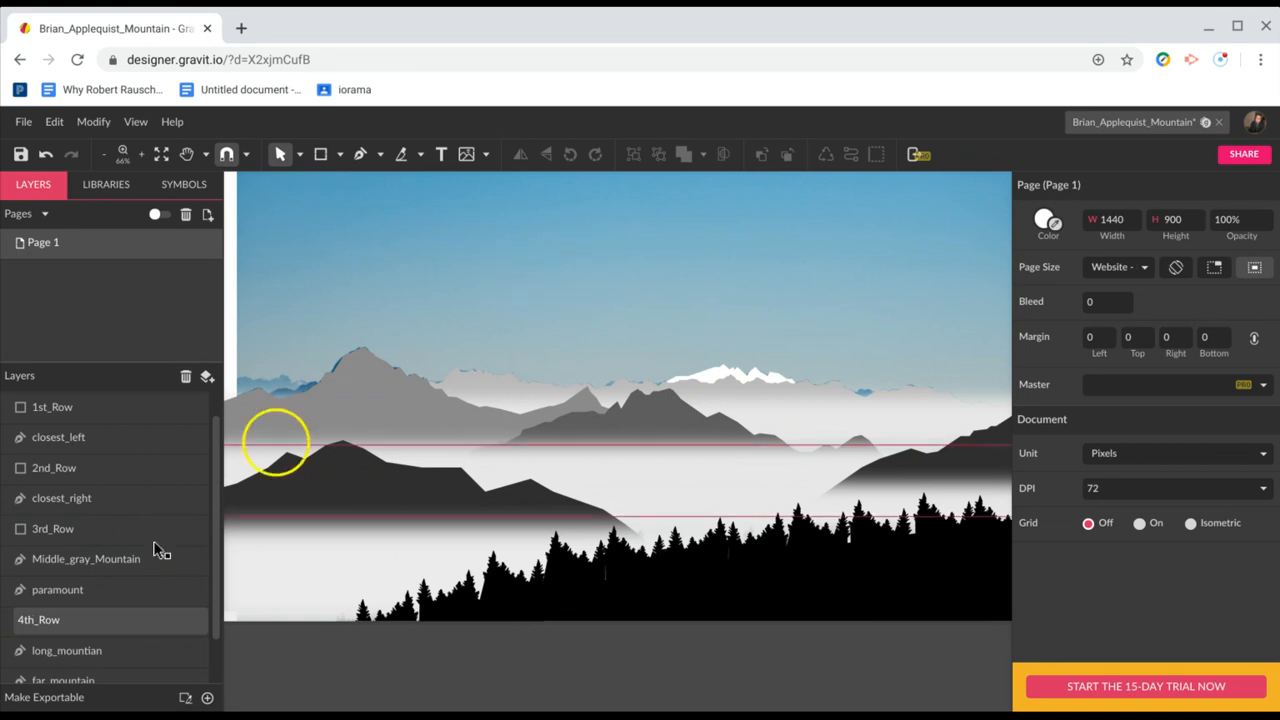
pyautogui.scroll(-1, 103, 575)
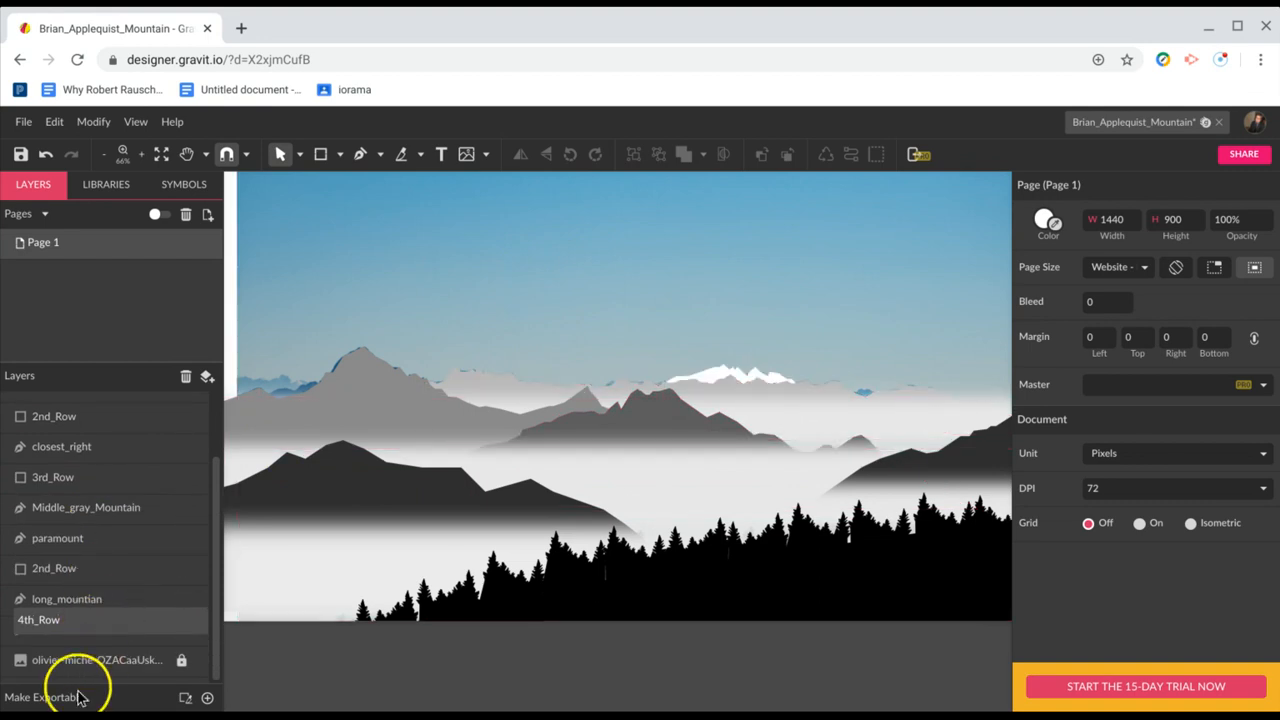
pyautogui.press('Return')
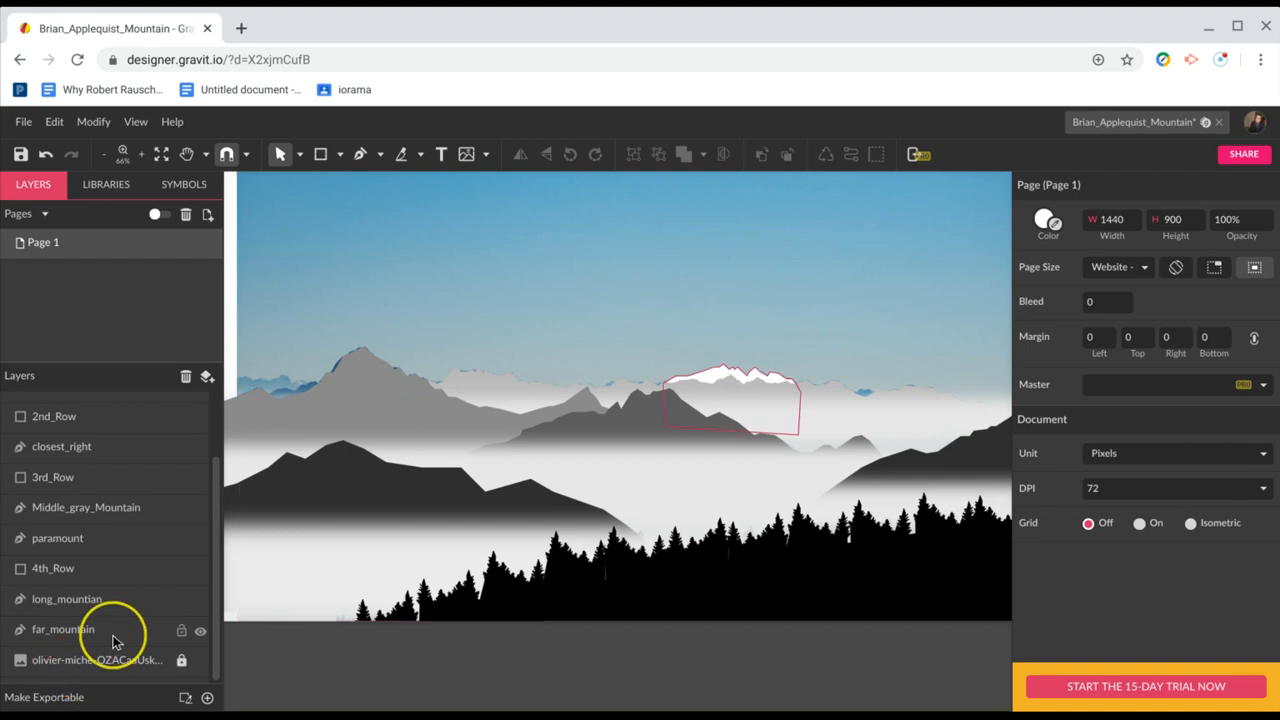
# Draw a white rectangle about 839 by 672 px directly above the far_mountain layer, reaching the page's right edge
pyautogui.click(113, 636)
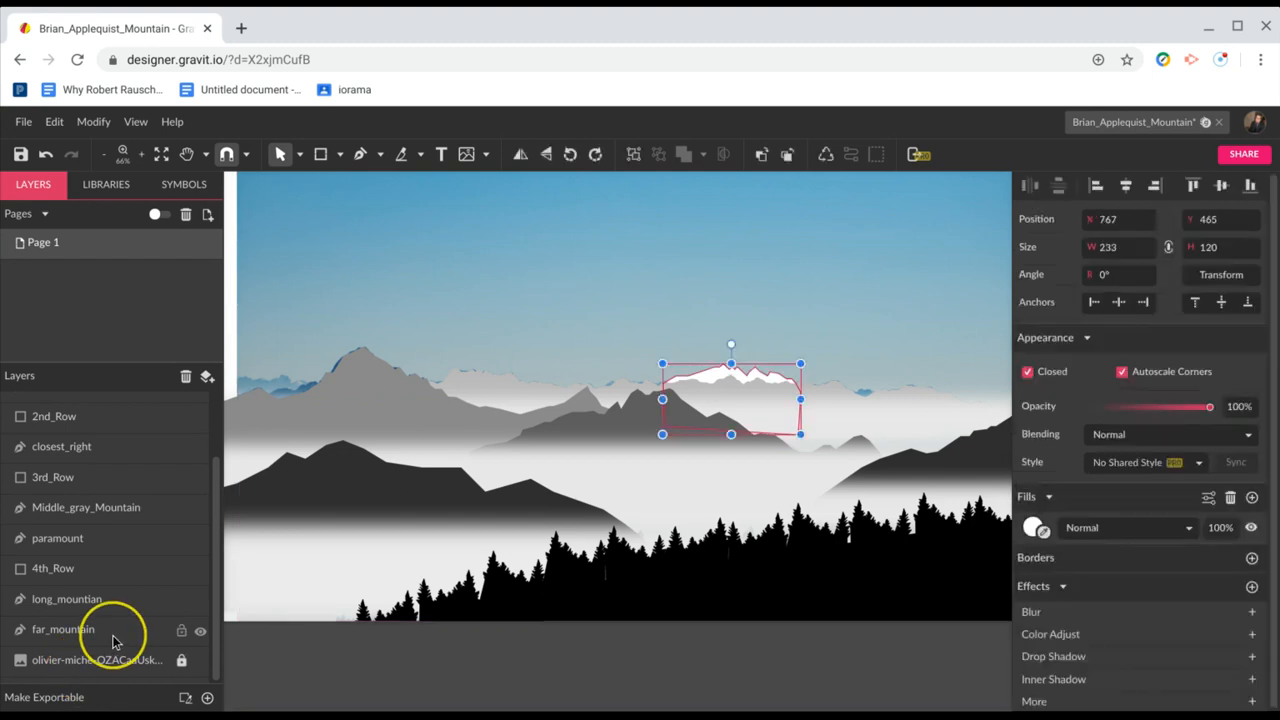
pyautogui.click(320, 154)
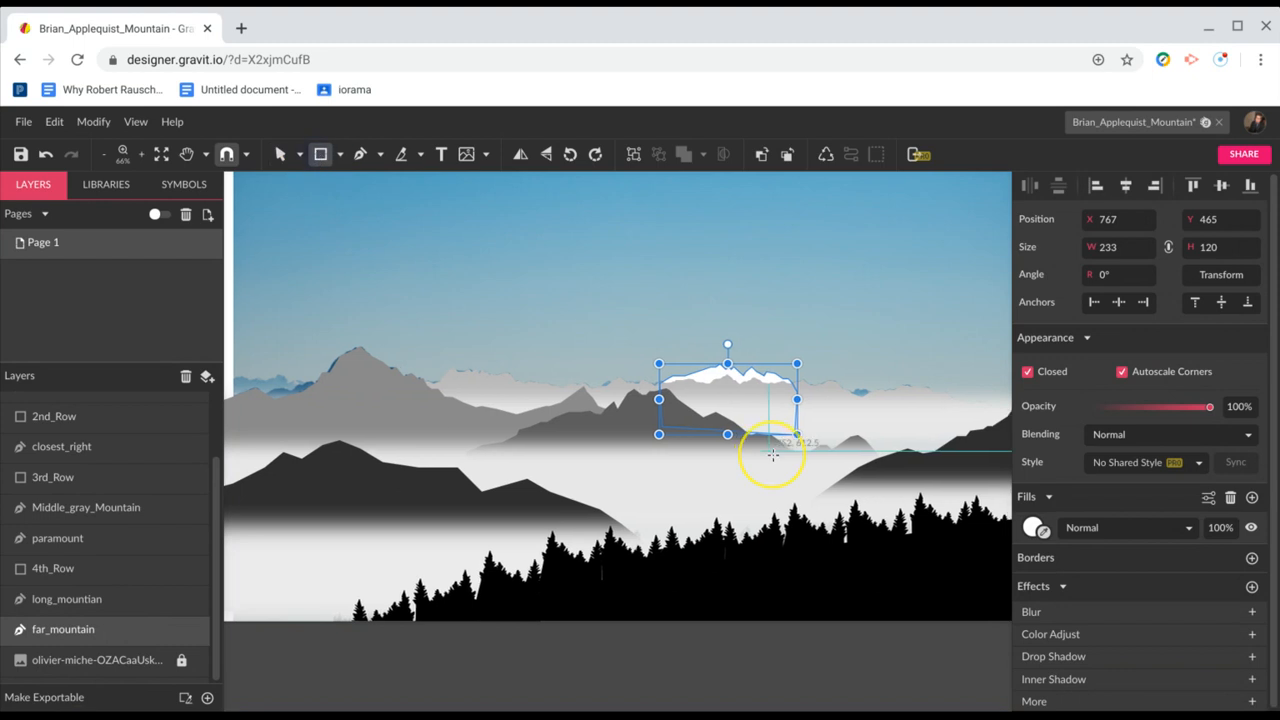
pyautogui.hscroll(5, 773, 455)
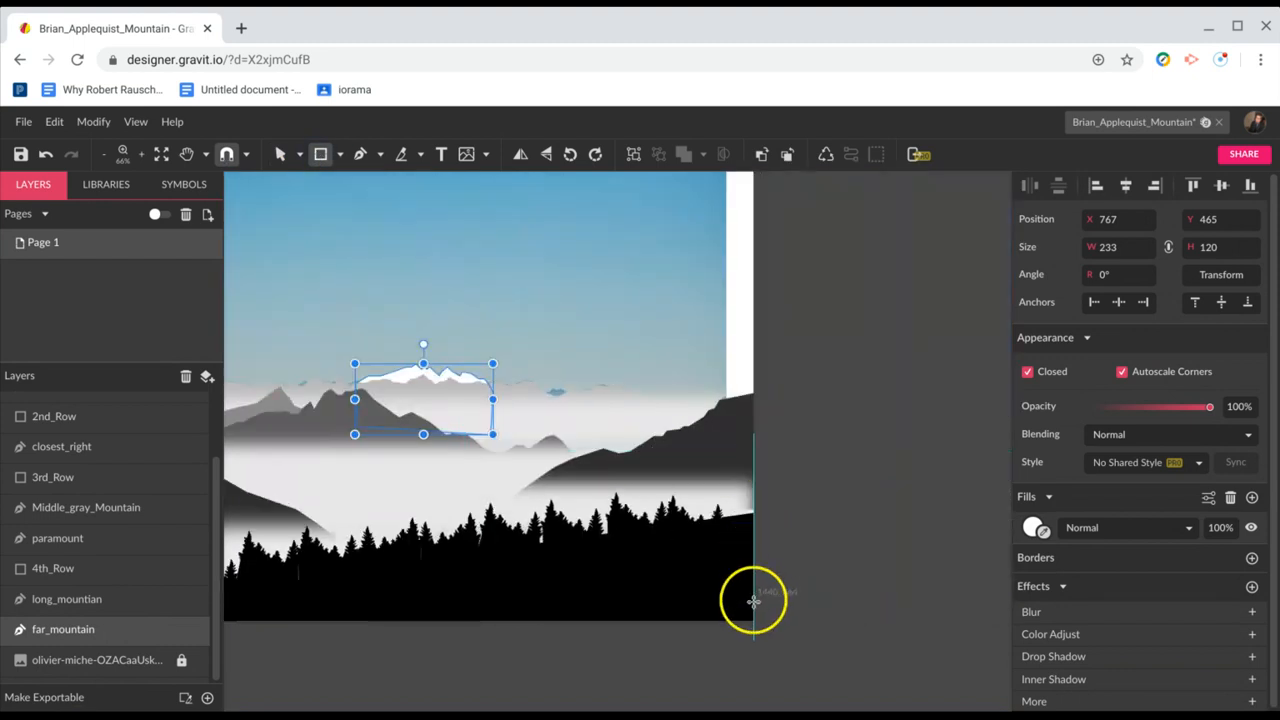
pyautogui.moveTo(580, 443); pyautogui.dragTo(446, 364)
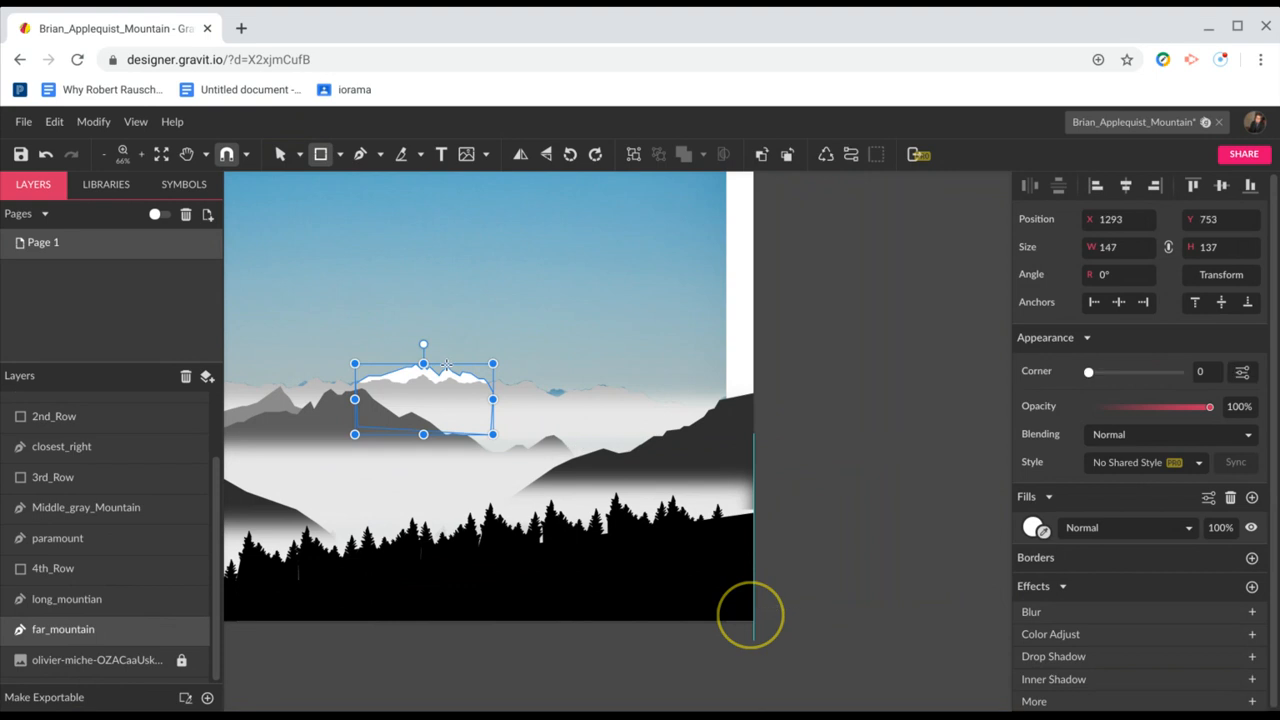
pyautogui.moveTo(347, 260)
pyautogui.mouseDown()
pyautogui.moveTo(227, 184)
pyautogui.moveTo(257, 219)
pyautogui.mouseUp()
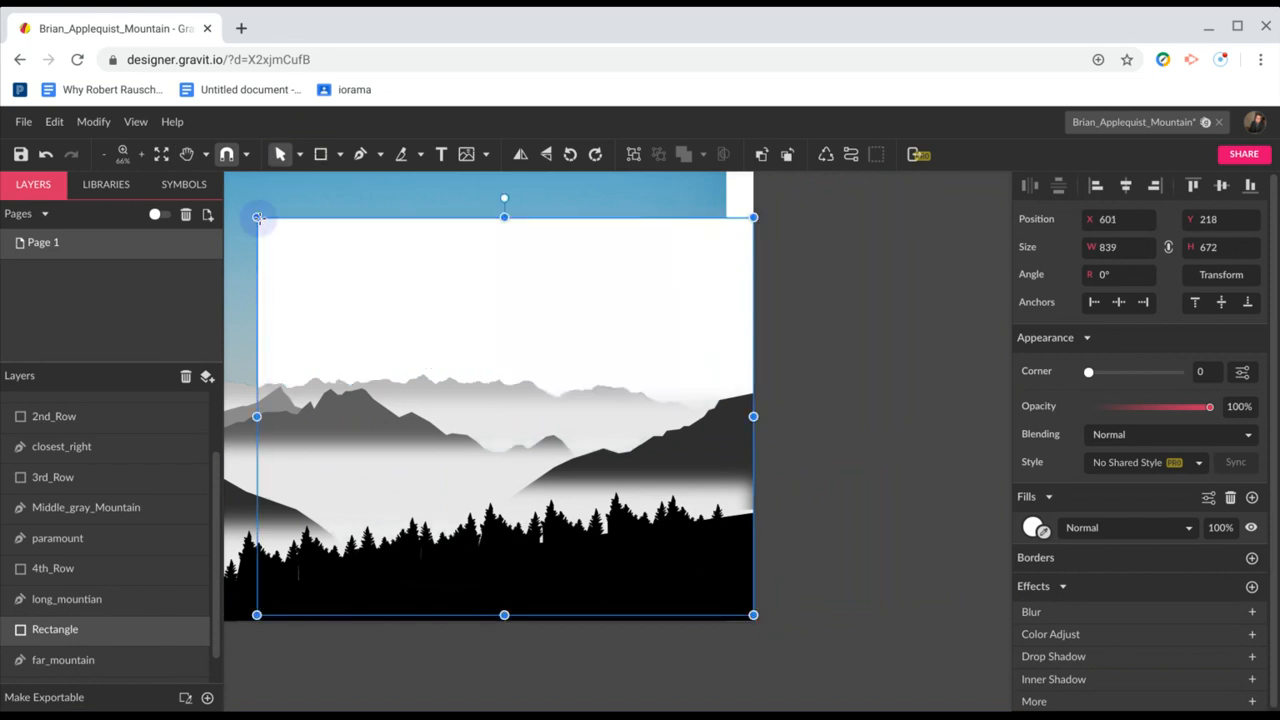
# Stretch the white rectangle to the page's left edge and move its upper edge to Y -12, sizing it 1440 by 902 px
pyautogui.scroll(3, 259, 219)
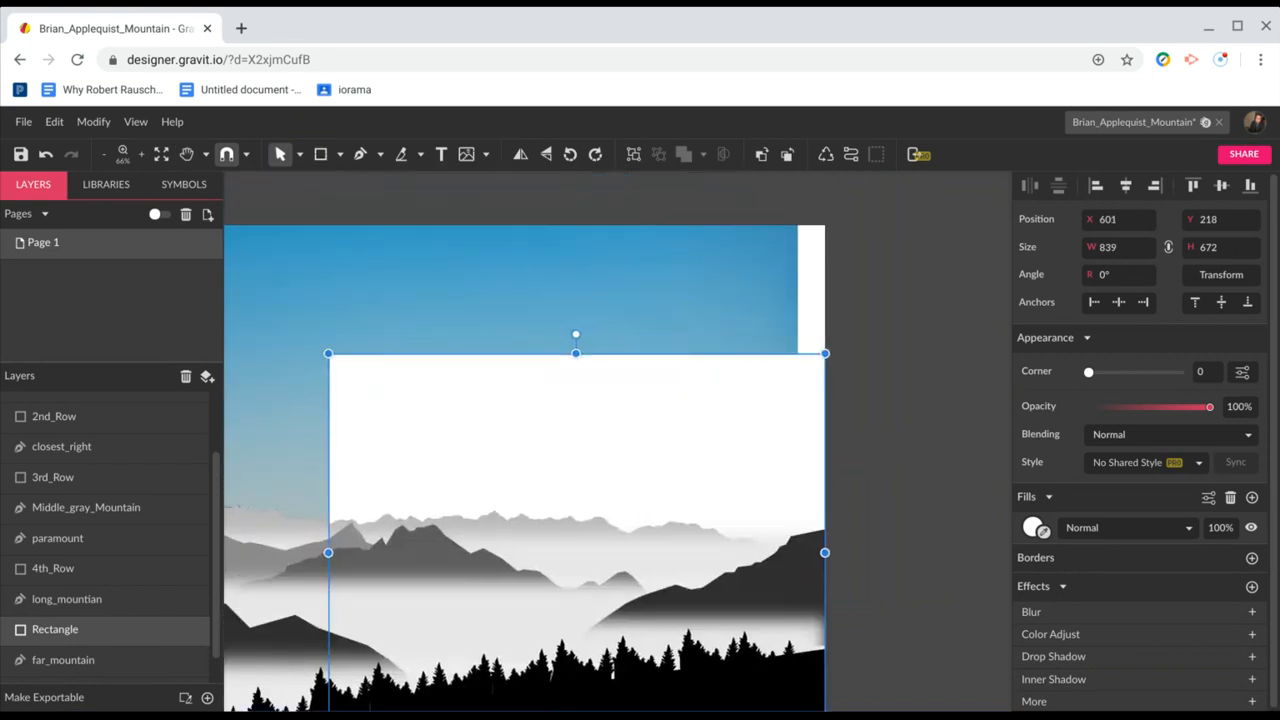
pyautogui.hscroll(-5, 259, 219)
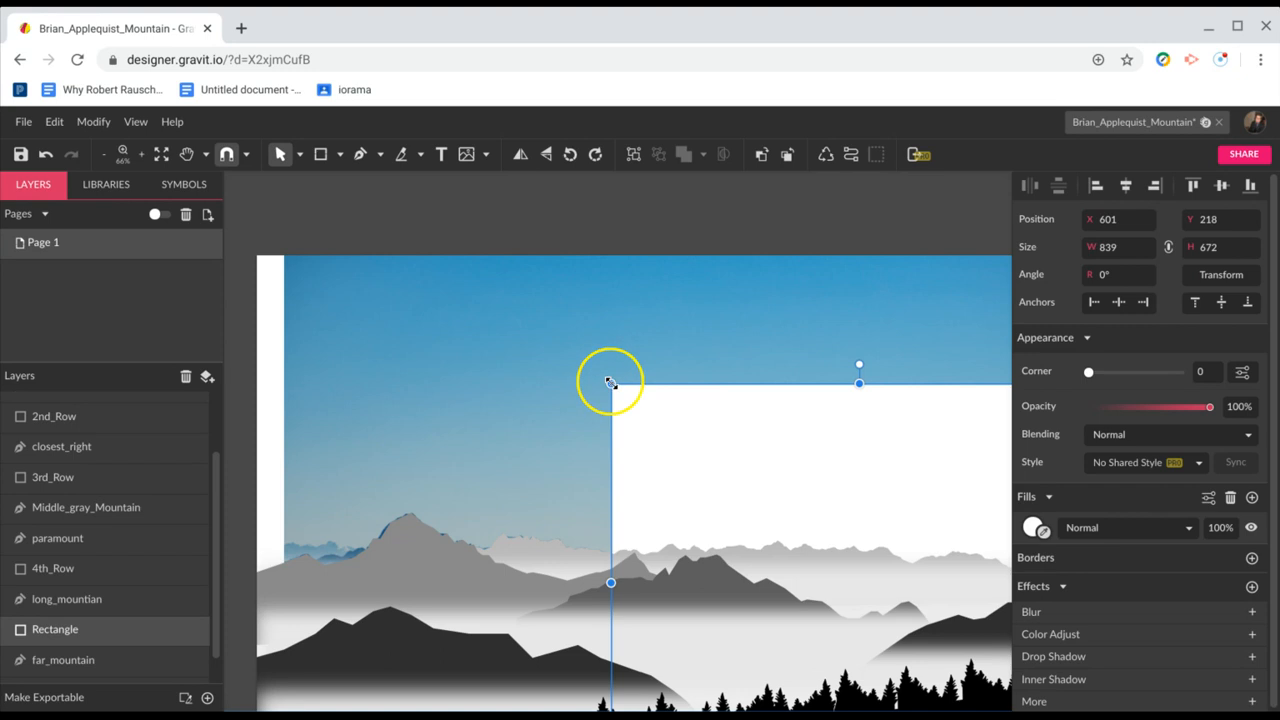
pyautogui.moveTo(452, 318); pyautogui.dragTo(258, 283)
pyautogui.scroll(3, 611, 323)
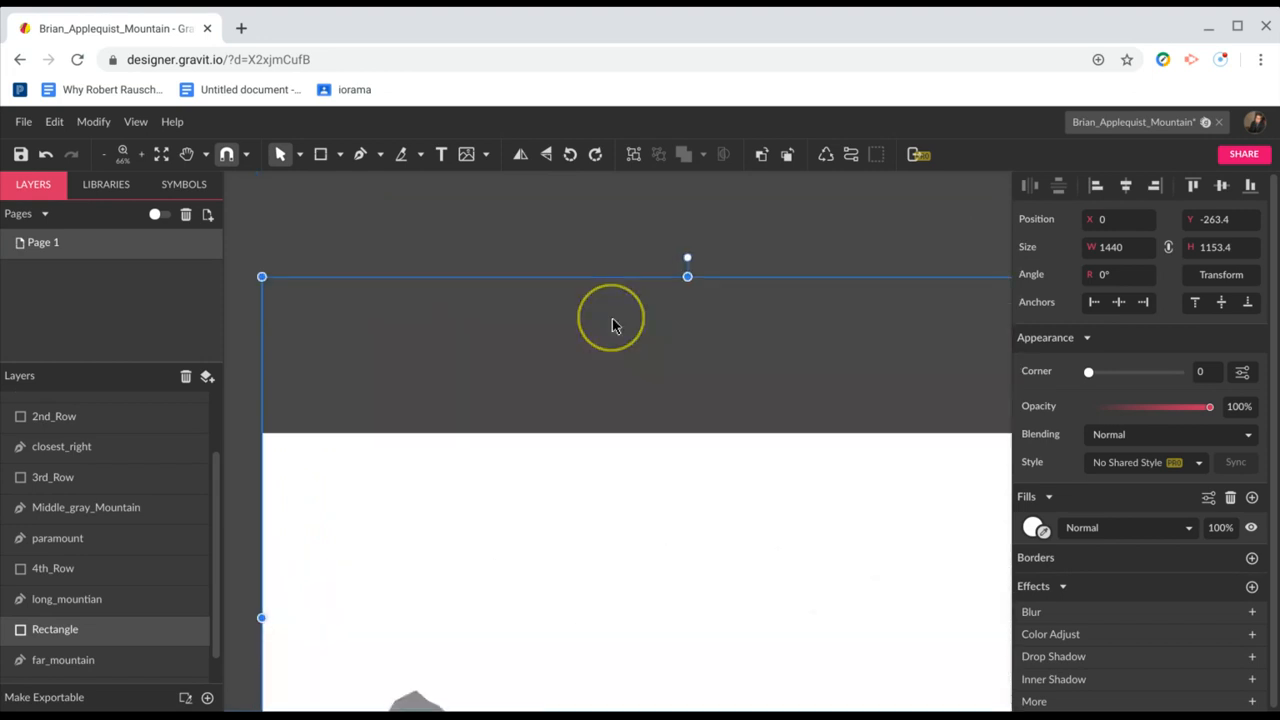
pyautogui.moveTo(688, 276); pyautogui.dragTo(642, 426)
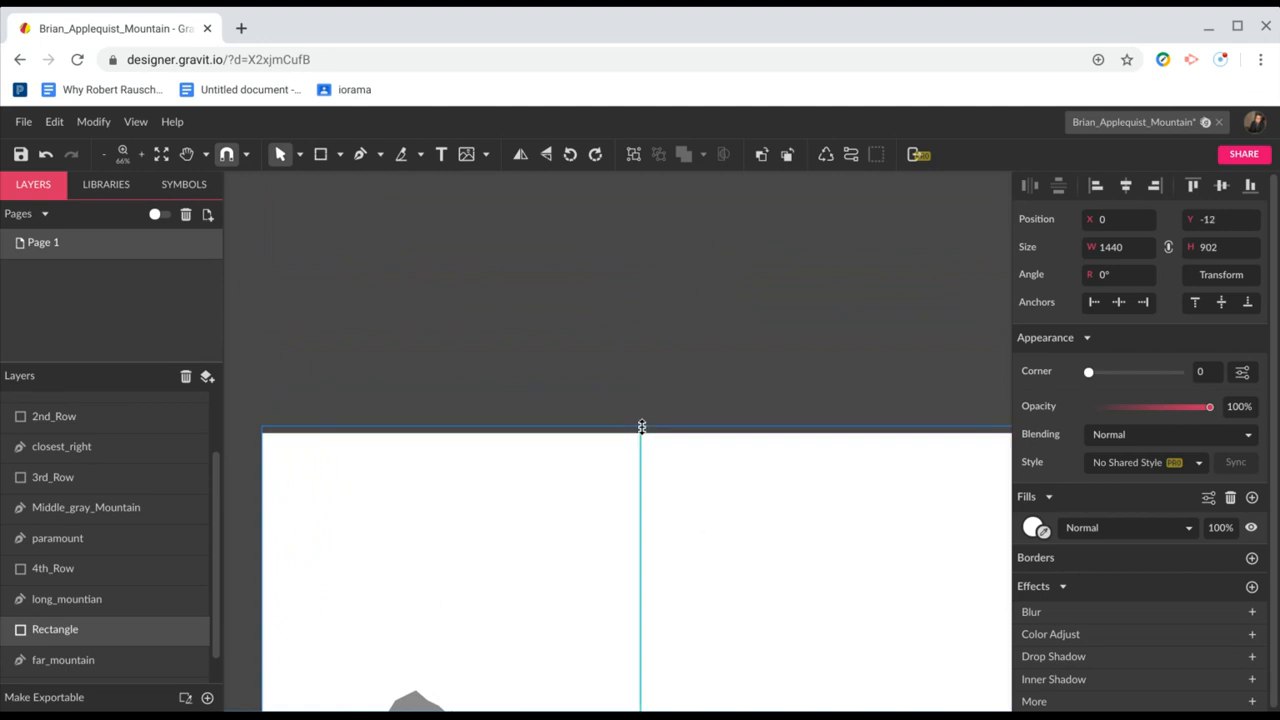
pyautogui.scroll(-5, 640, 426)
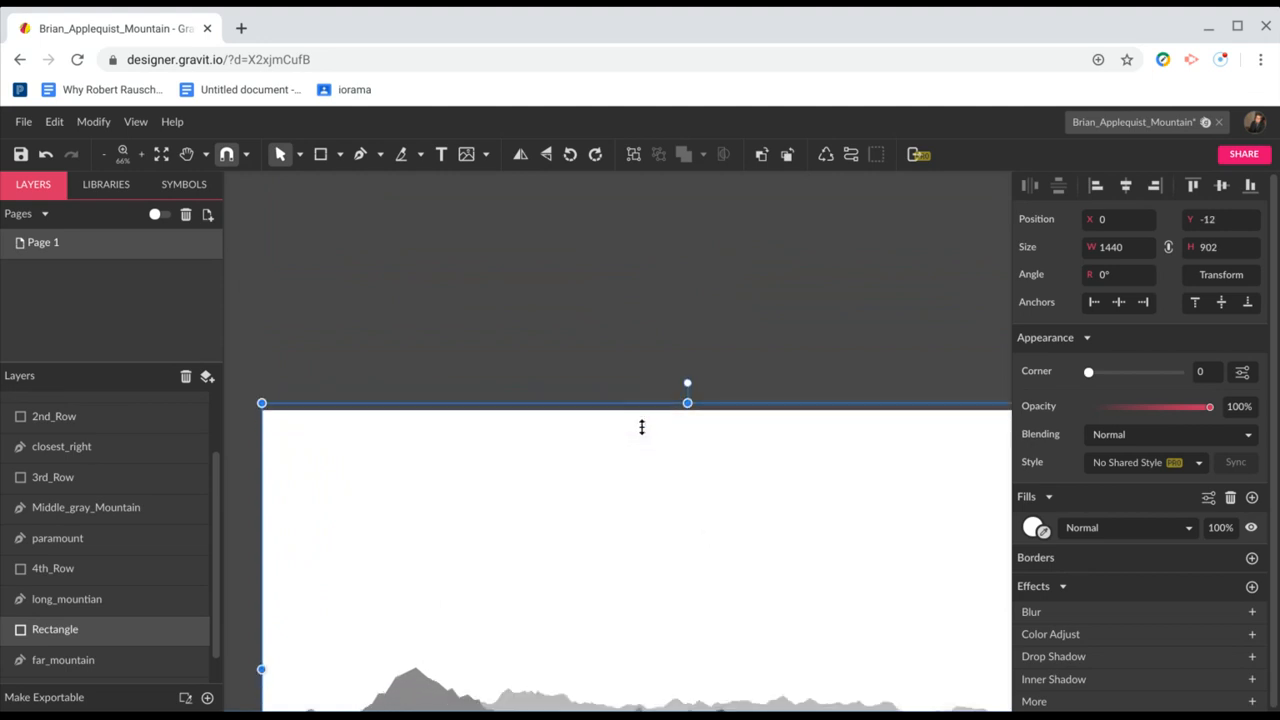
pyautogui.scroll(-3, 637, 426)
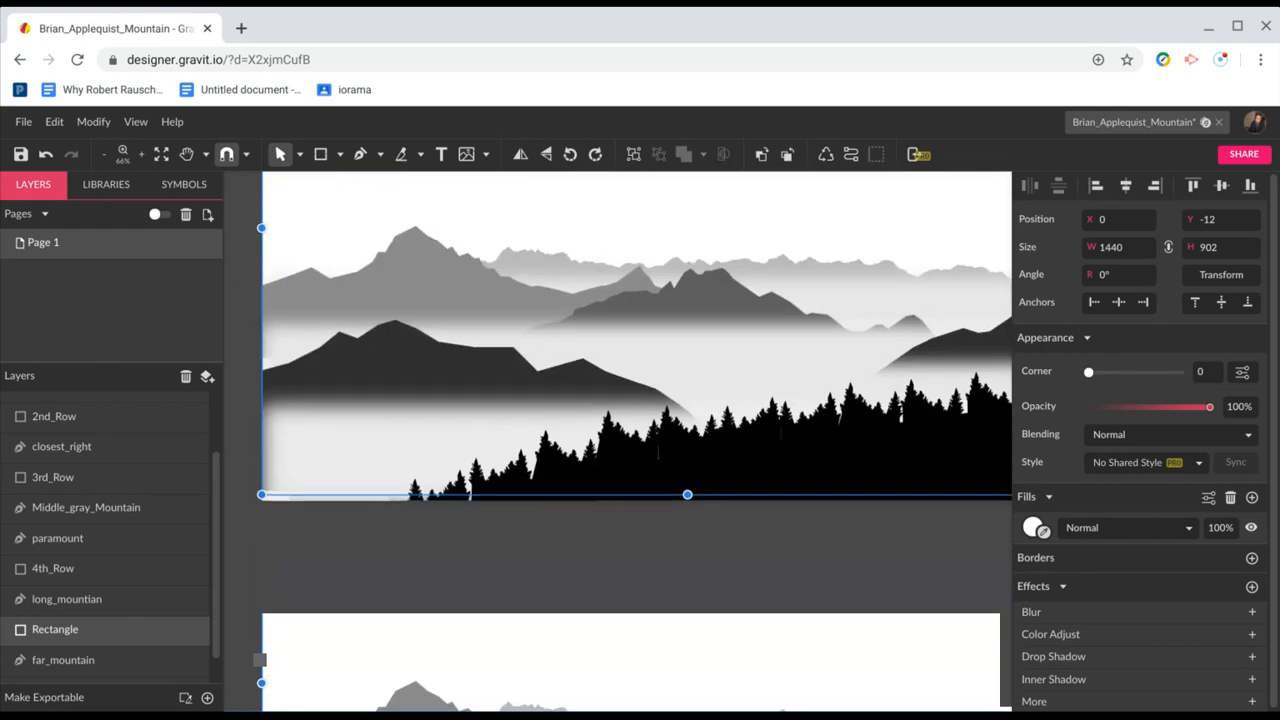
# Extend the white rectangle's lower edge past the bottom of the page, making it 925 px high
pyautogui.scroll(3, 637, 426)
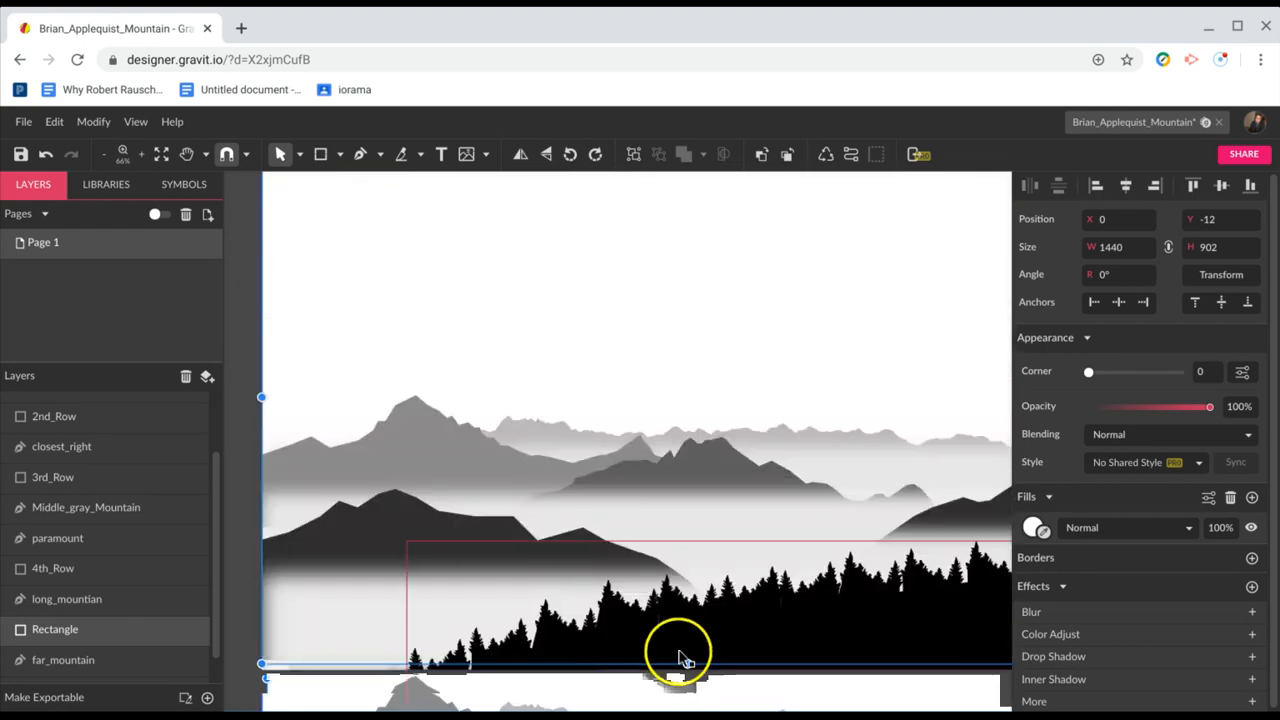
pyautogui.moveTo(683, 660); pyautogui.dragTo(686, 681)
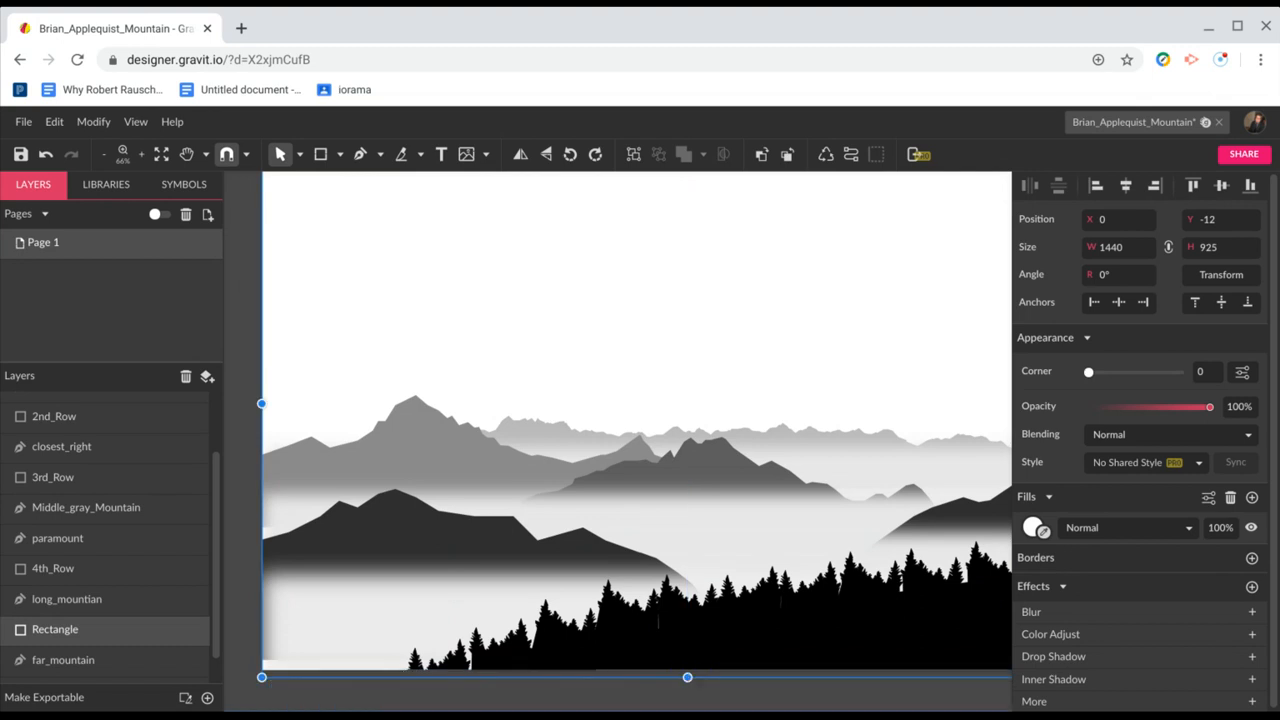
pyautogui.scroll(3, 700, 648)
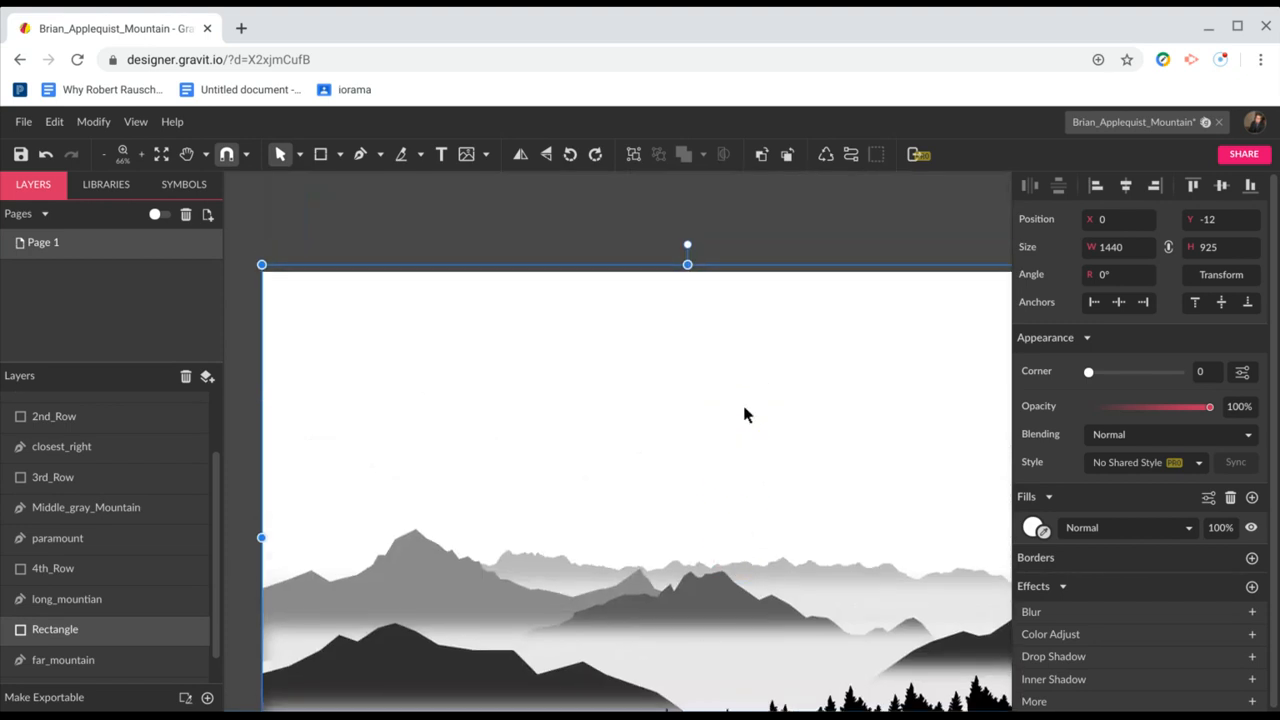
# Move the white rectangle one level back in the layer order, placing it behind far_mountain and above the background photo
pyautogui.scroll(-1, 128, 599)
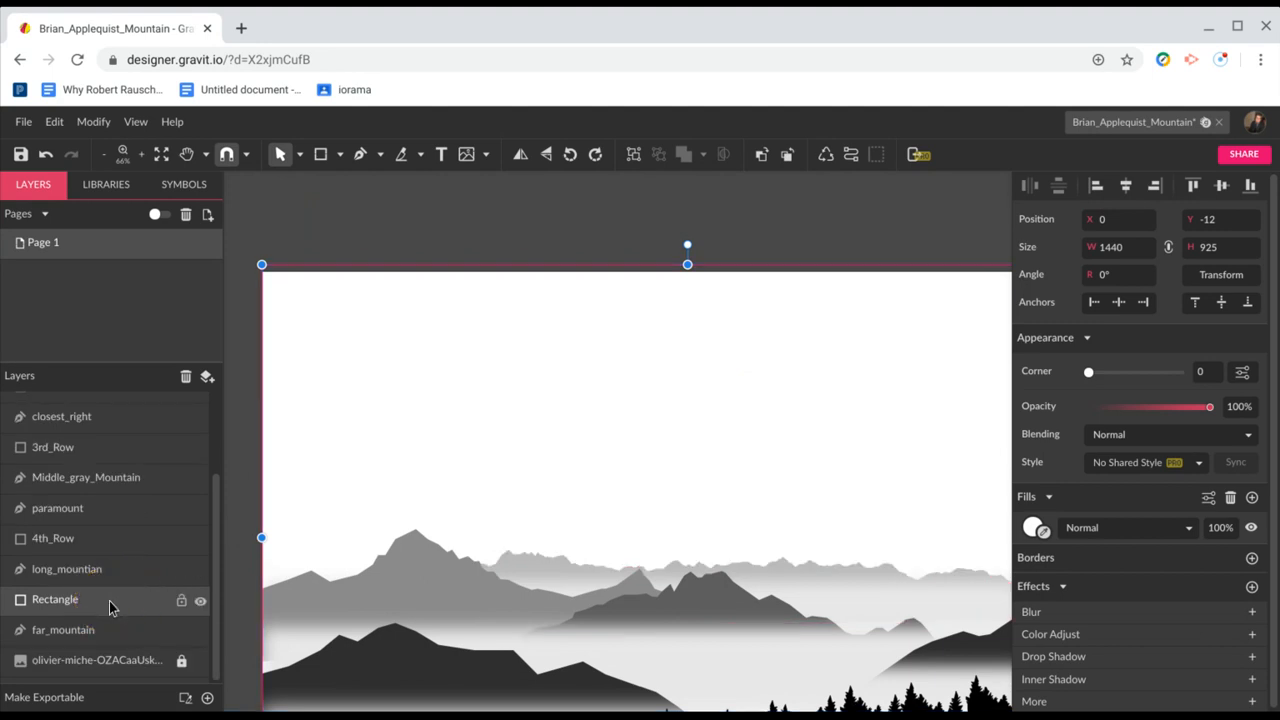
pyautogui.press('Escape')
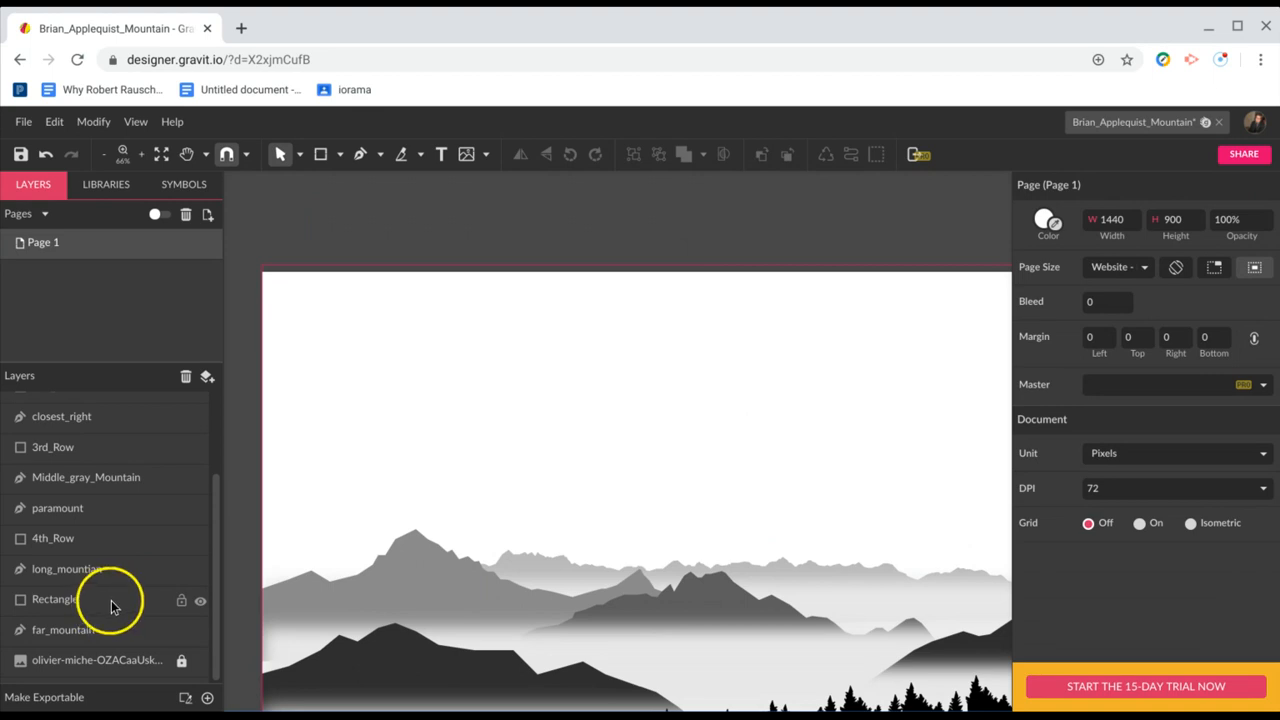
pyautogui.click(110, 605)
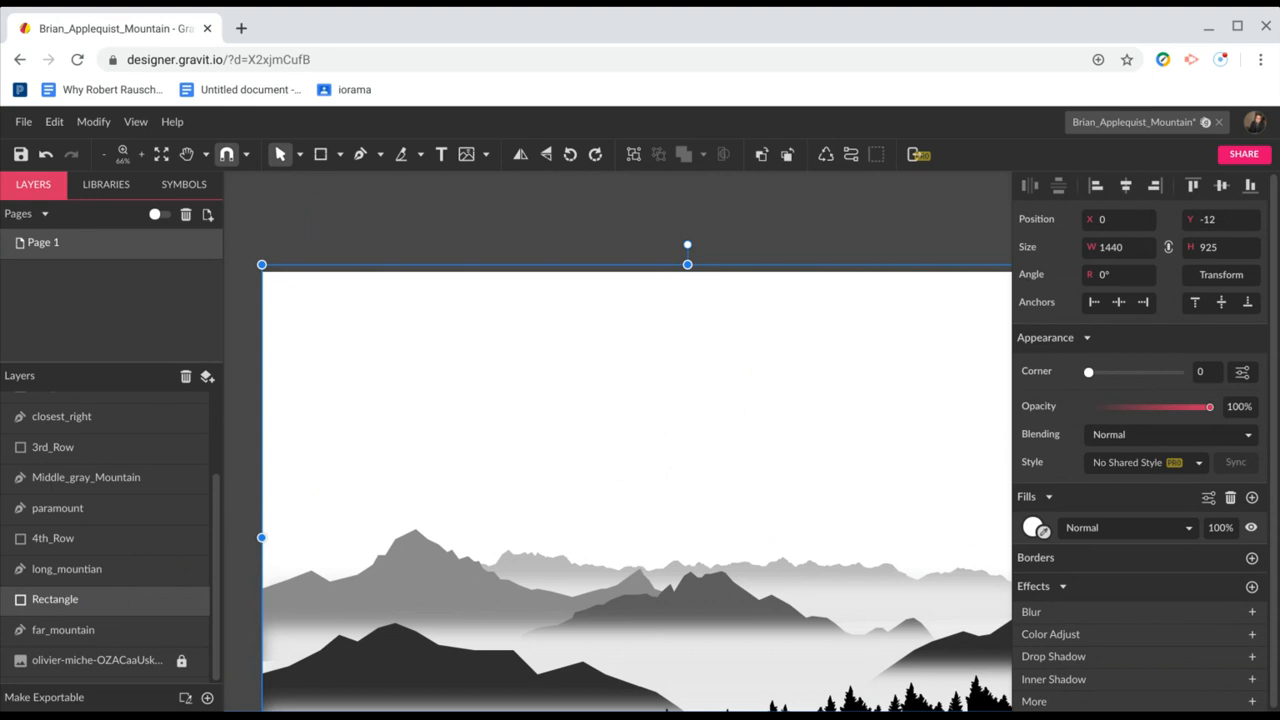
pyautogui.hotkey('ctrl', 'Down')
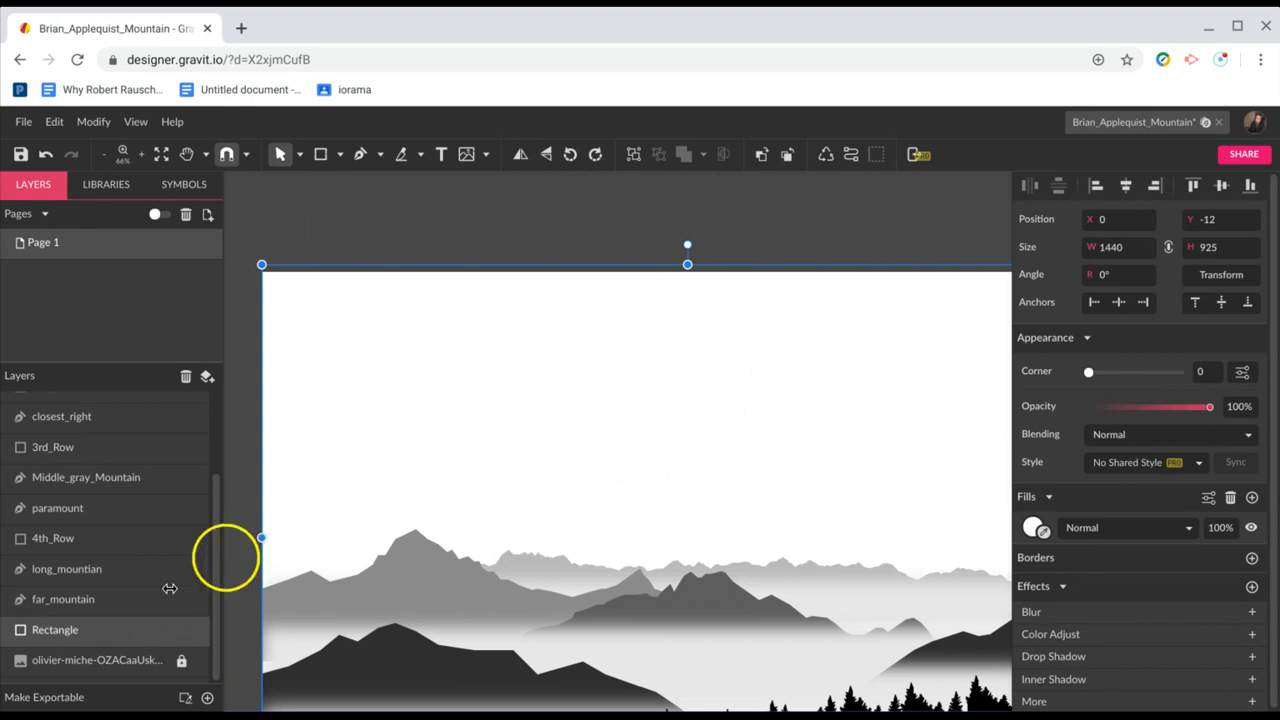
pyautogui.click(132, 631)
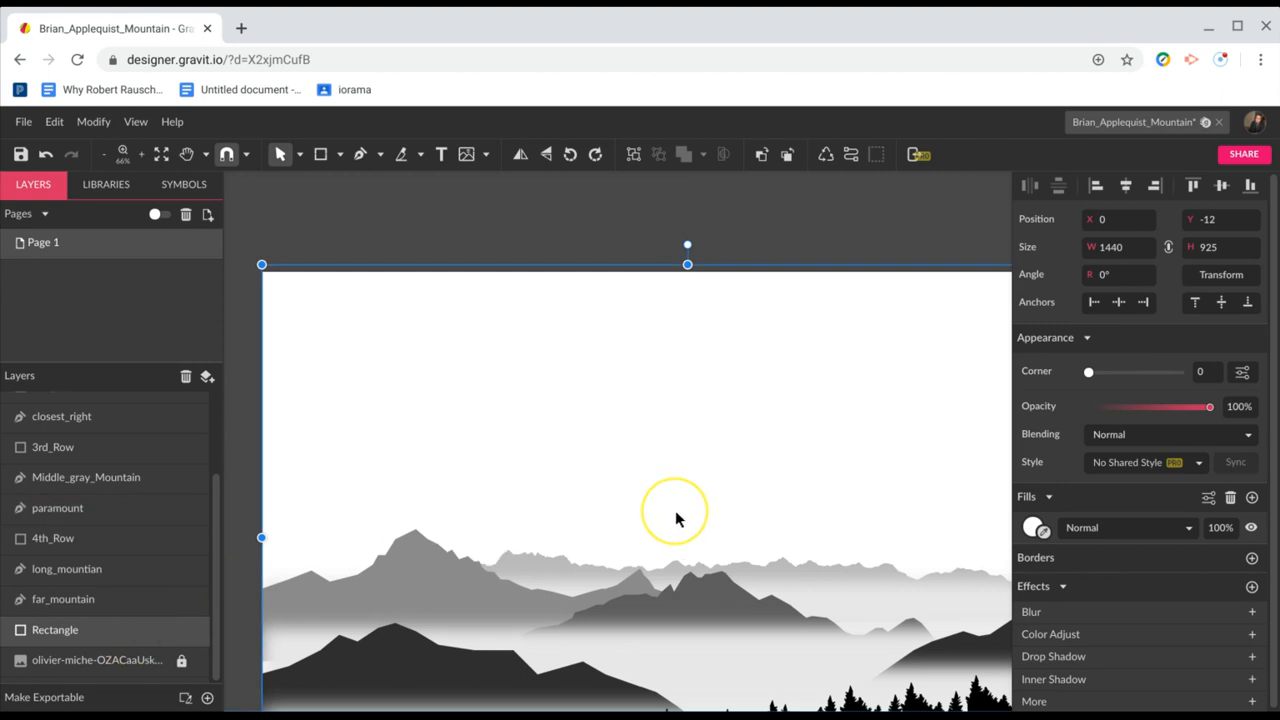
# Change the background rectangle's fill from a solid color to a white-to-black linear gradient
pyautogui.hscroll(2, 675, 510)
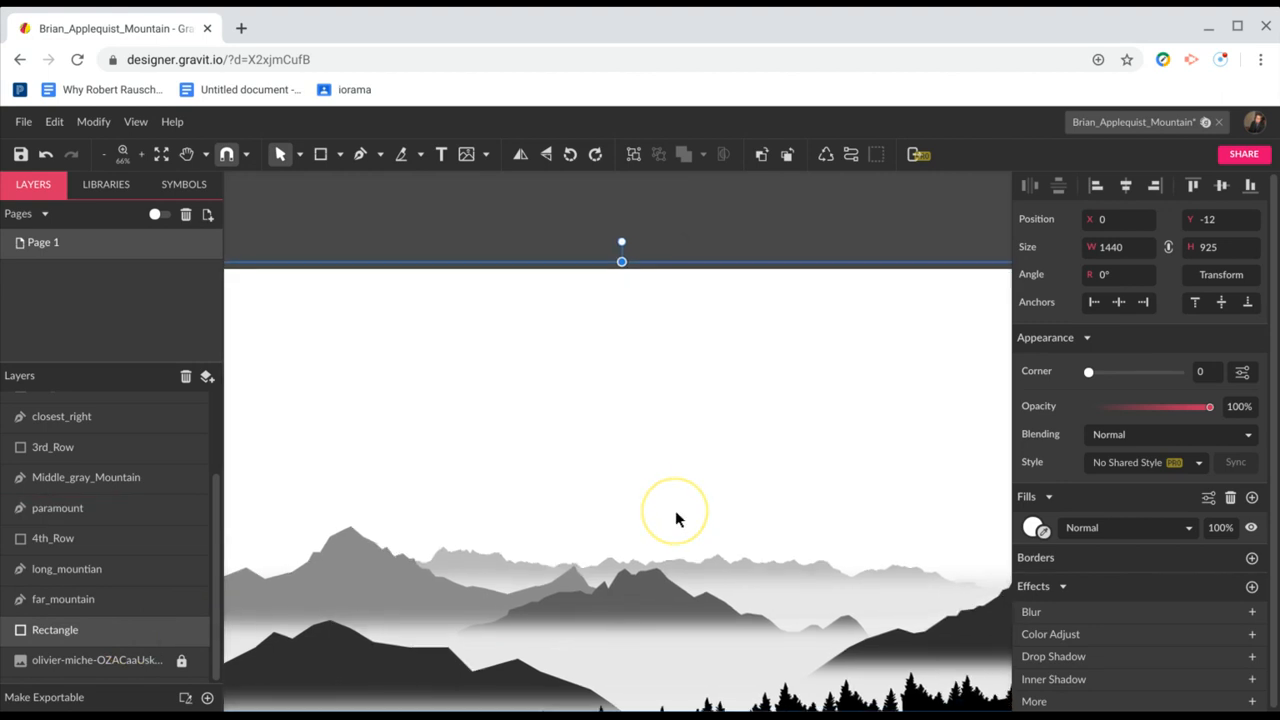
pyautogui.scroll(-2, 675, 510)
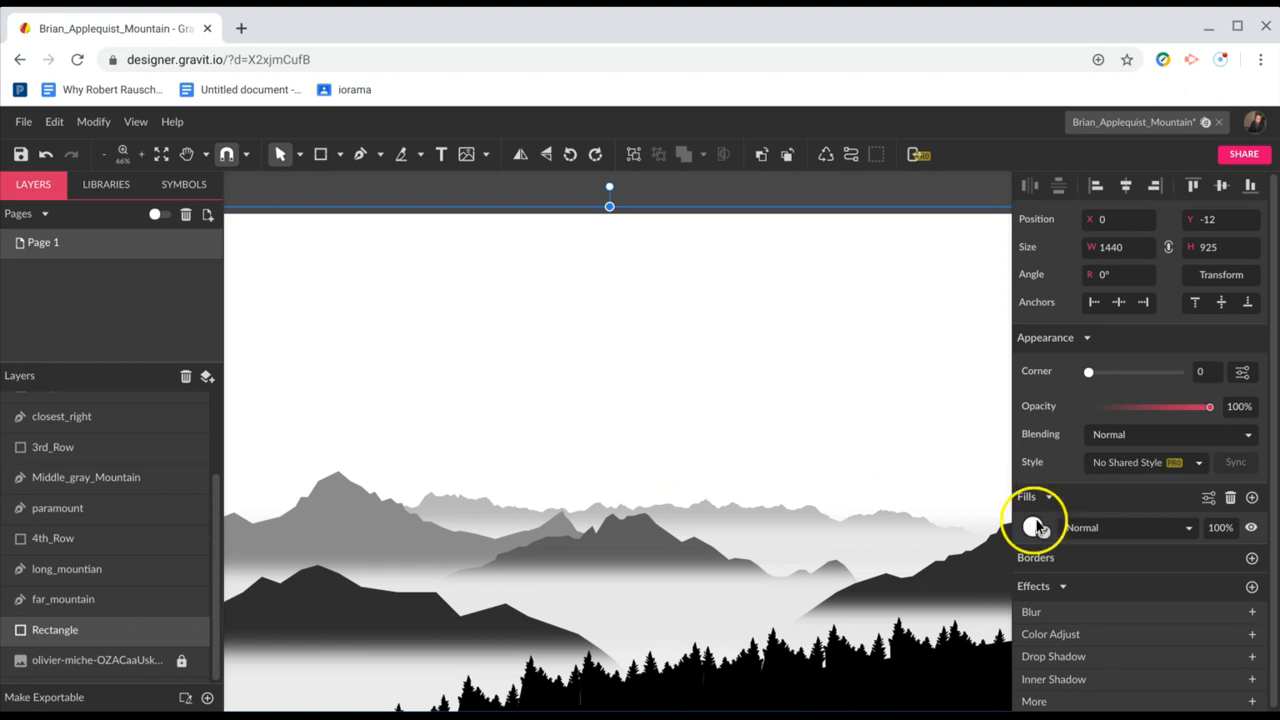
pyautogui.click(1034, 527)
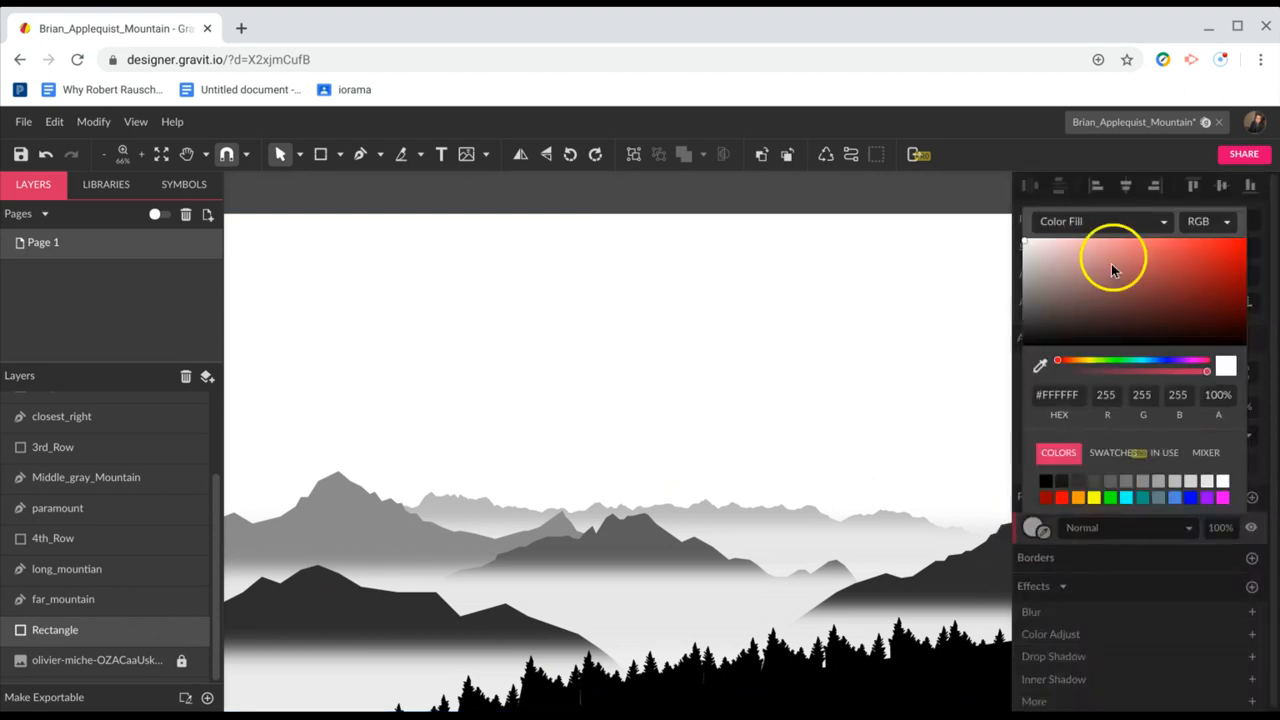
pyautogui.click(1103, 227)
pyautogui.click(1079, 273)
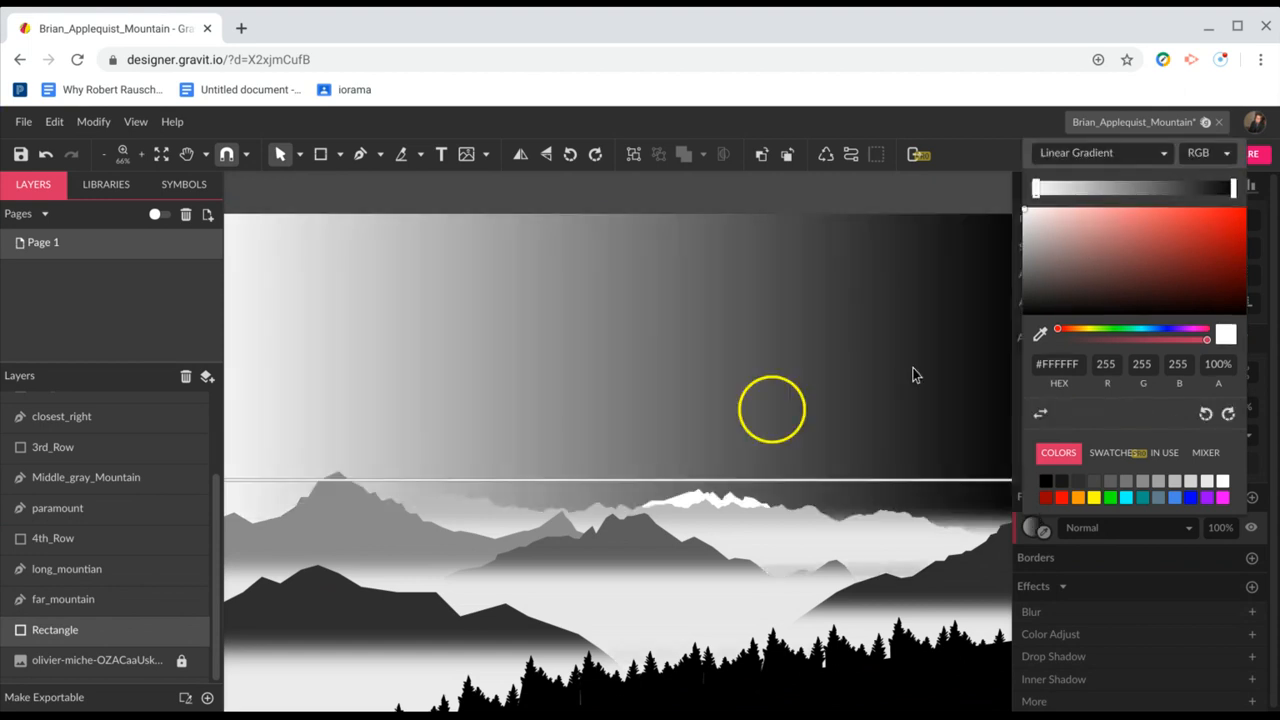
pyautogui.scroll(-2, 742, 420)
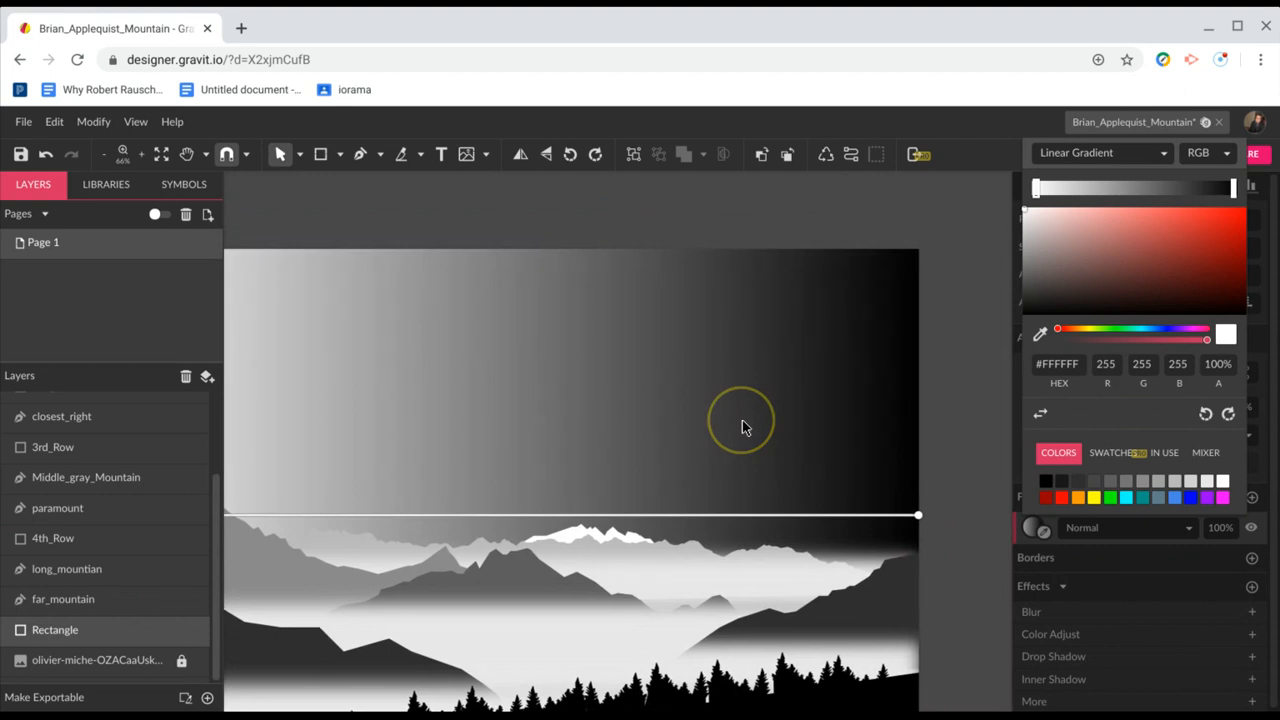
pyautogui.scroll(-1, 660, 435)
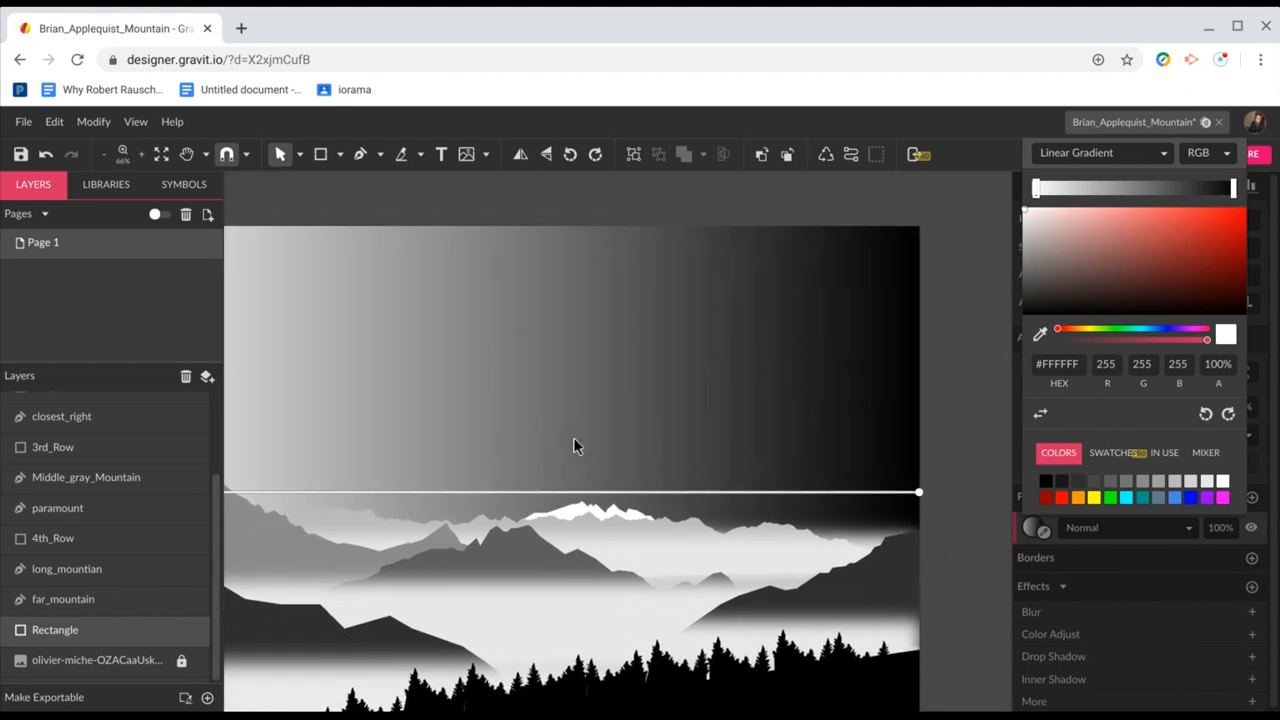